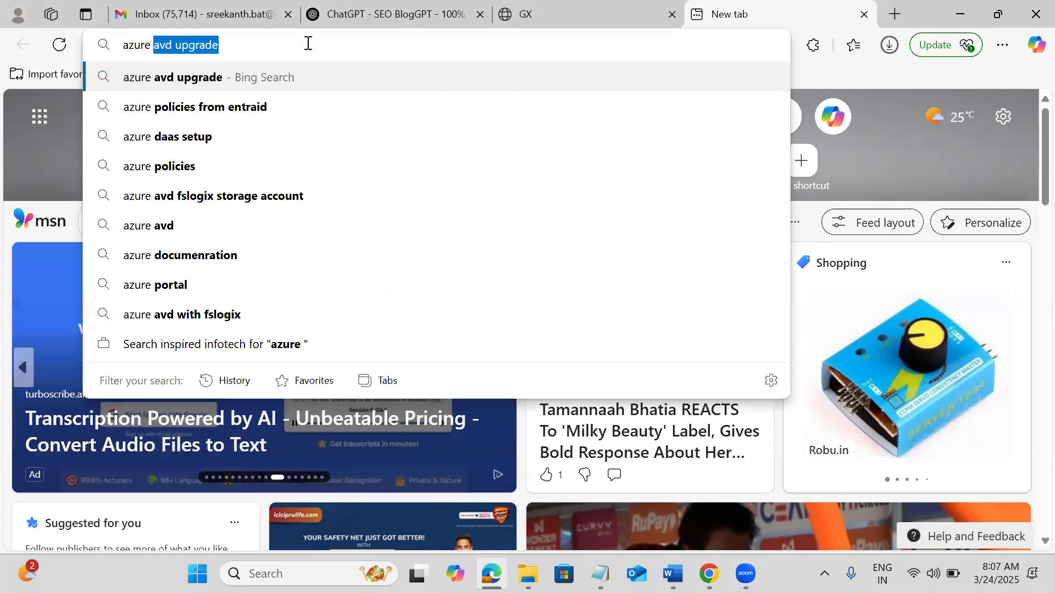
Search Bing for 'azure portal' and open the Microsoft Azure portal result.
type("portal")
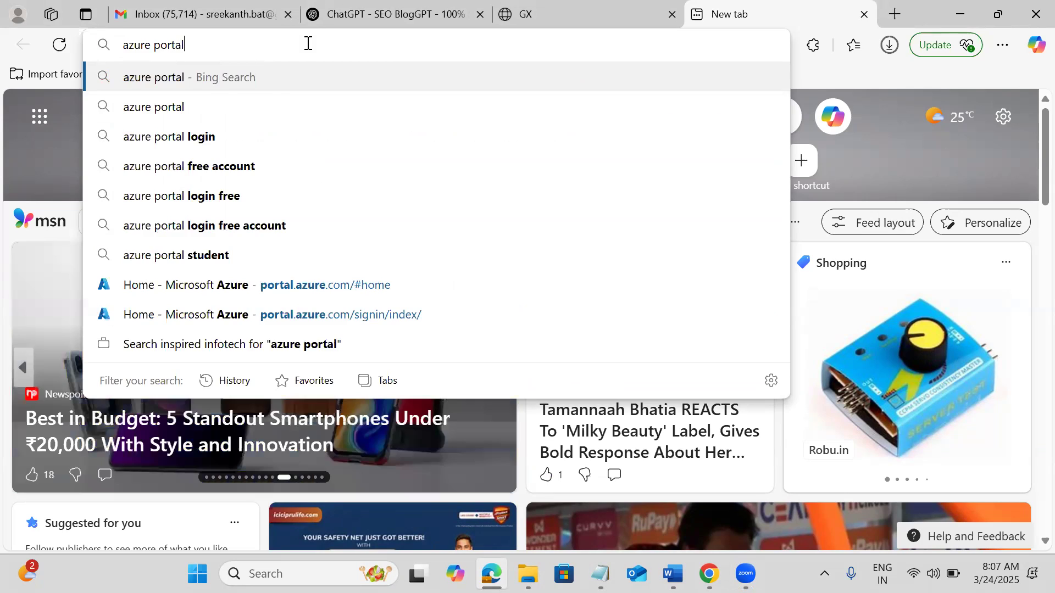
key("Return")
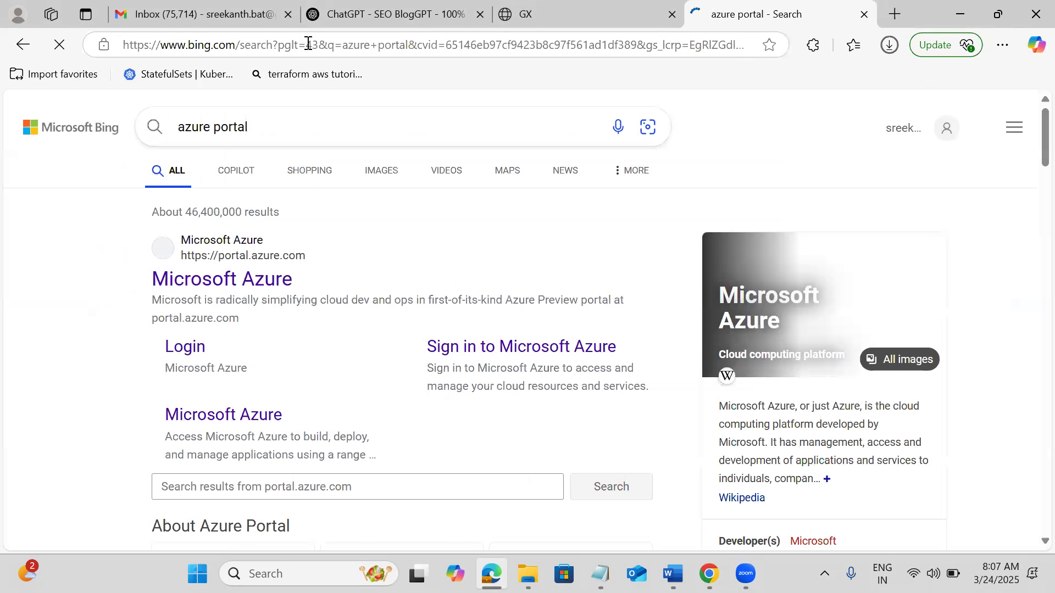
left_click(230, 281)
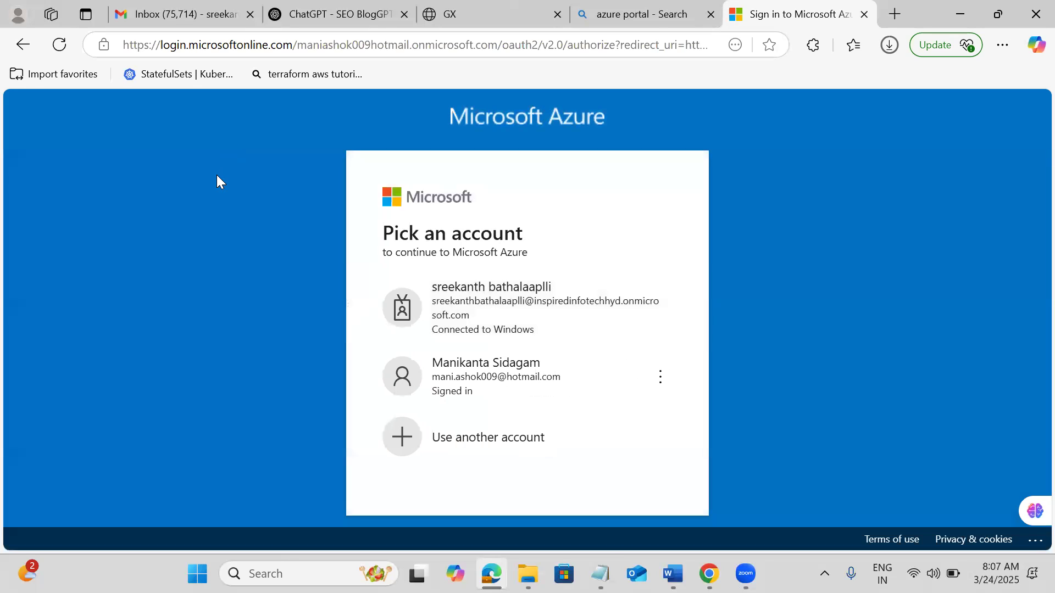
Continue with the signed-in account and go to All services from the portal menu.
left_click(498, 367)
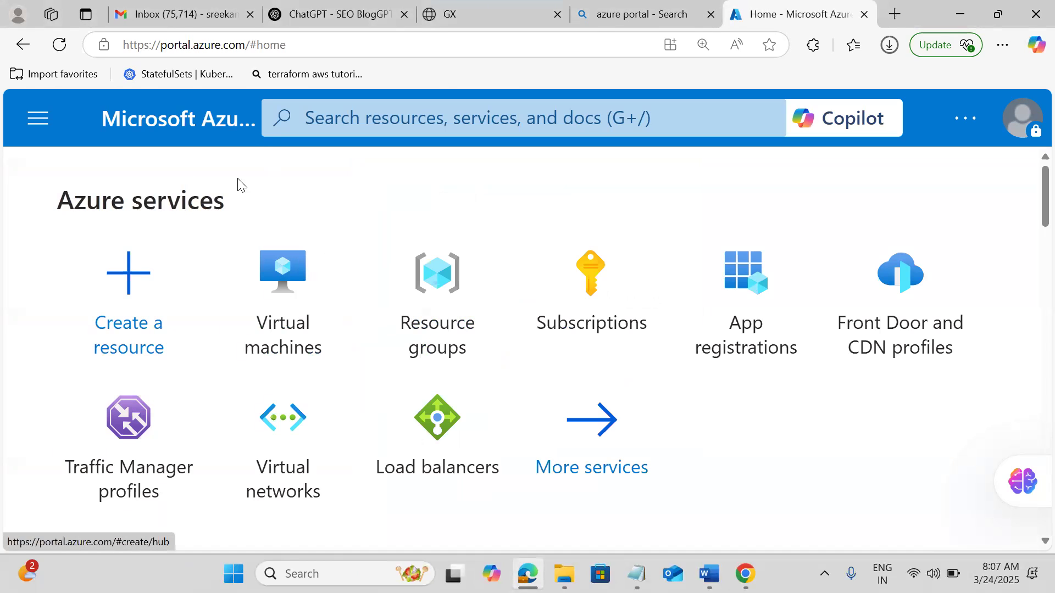
left_click(40, 128)
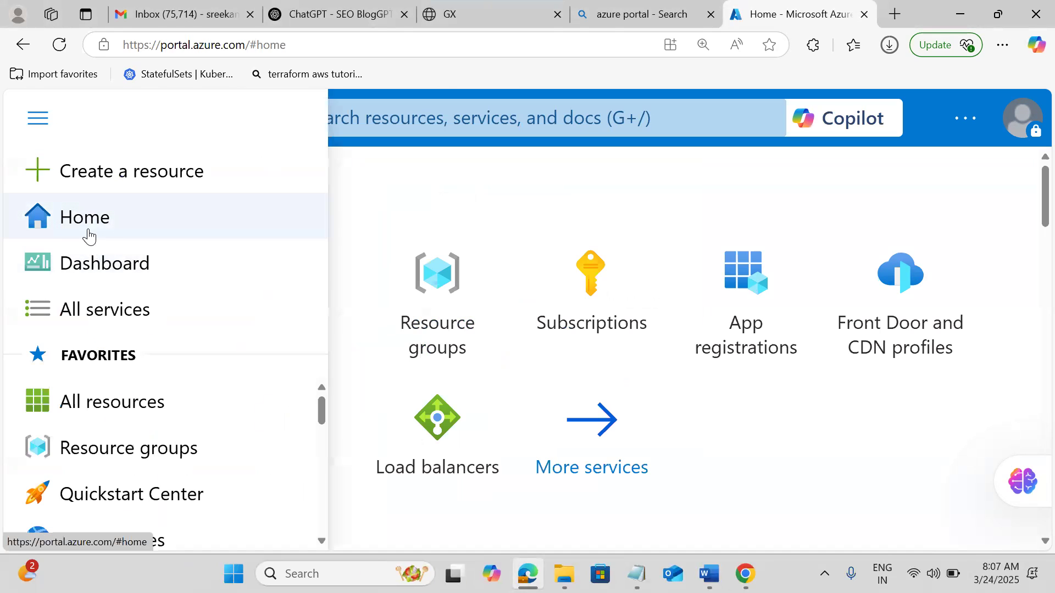
left_click(325, 434)
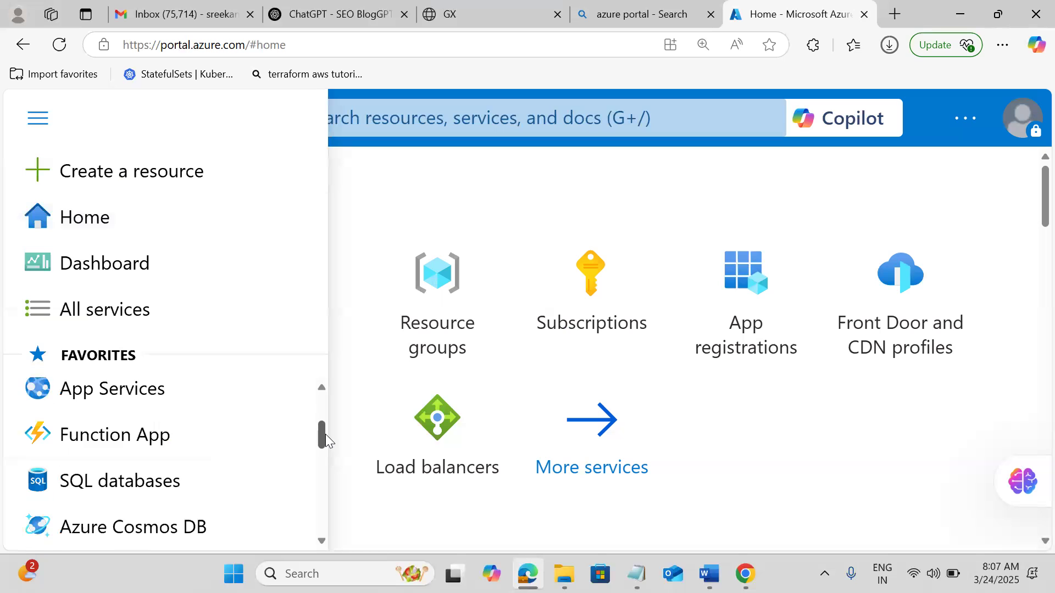
left_click(69, 317)
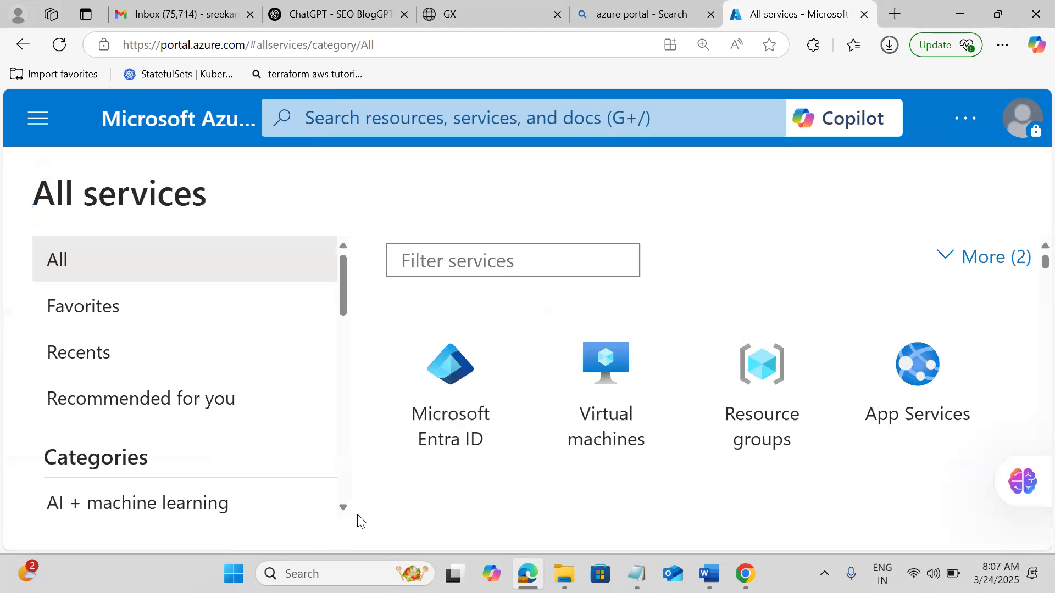
Filter All services to the Compute category and scroll down to Virtual machines.
left_click(343, 508)
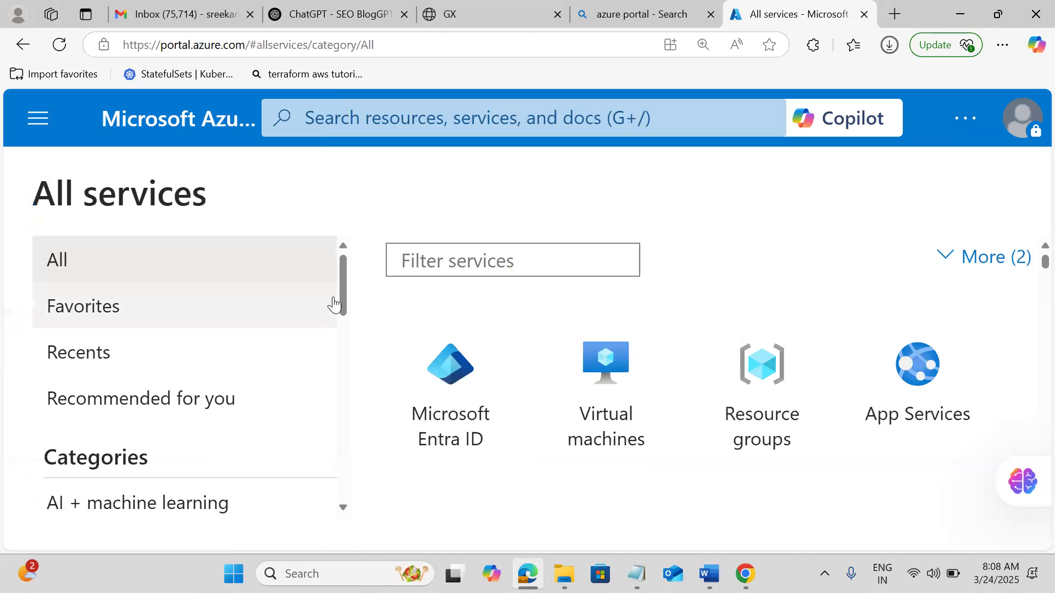
left_click_drag(341, 292, 372, 336)
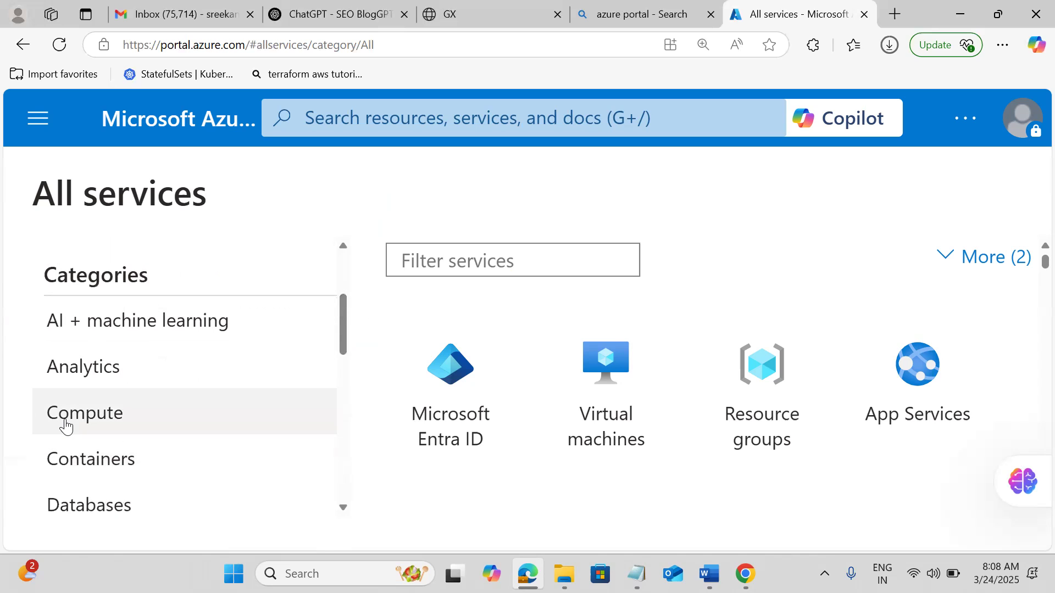
left_click(66, 424)
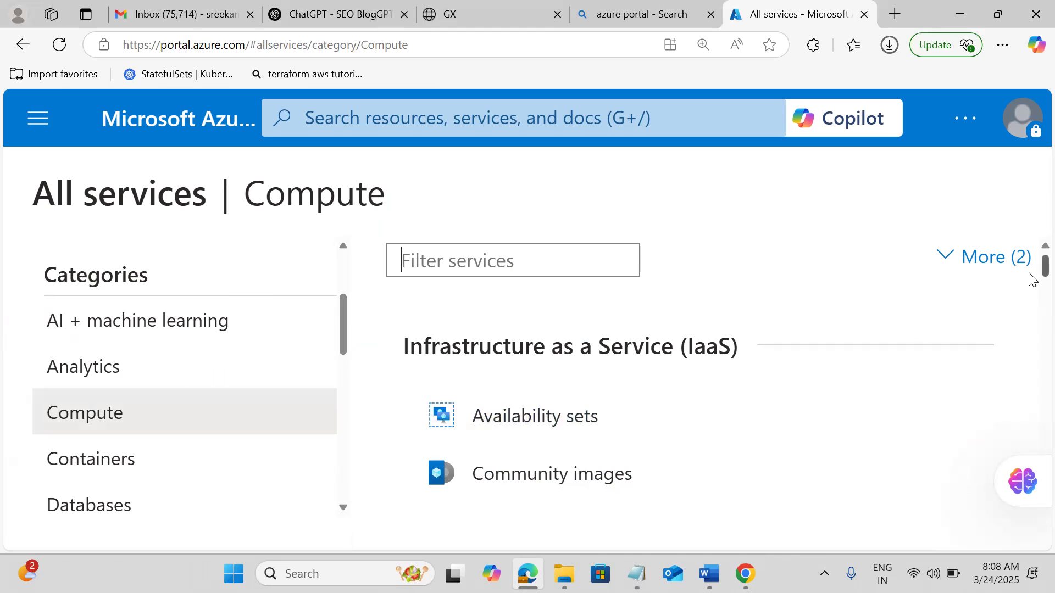
scroll(1032, 279, "down", 4)
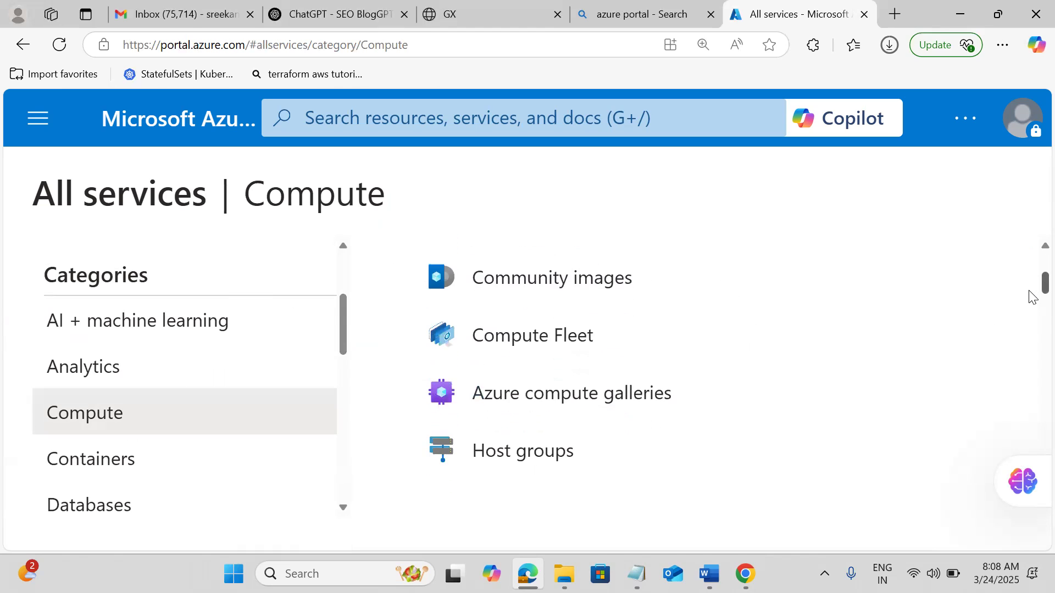
scroll(1030, 301, "down", 3)
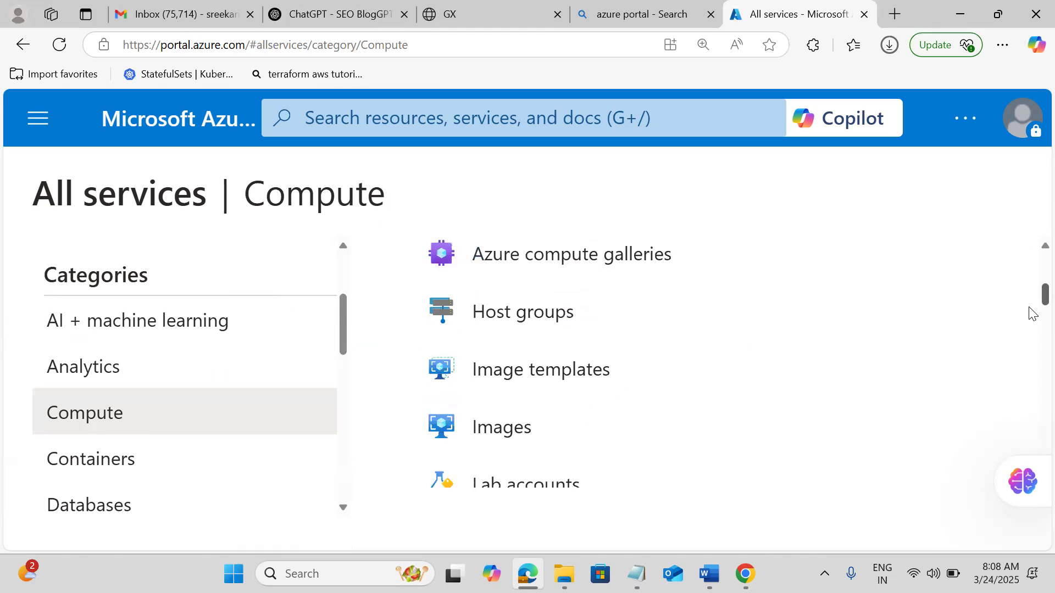
scroll(1032, 314, "down", 2)
scroll(1032, 316, "down", 5)
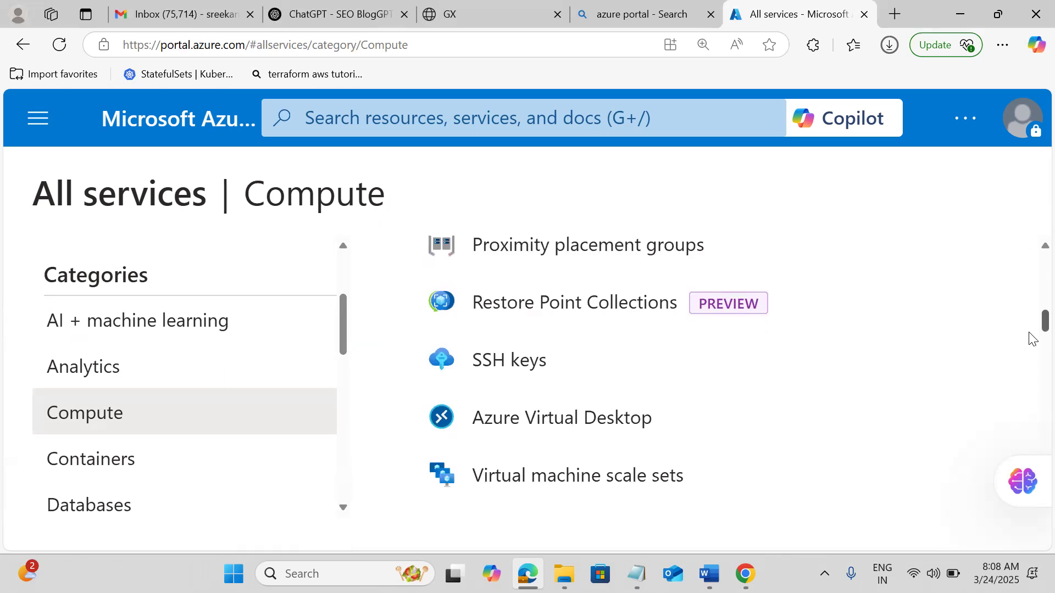
scroll(1031, 340, "down", 1)
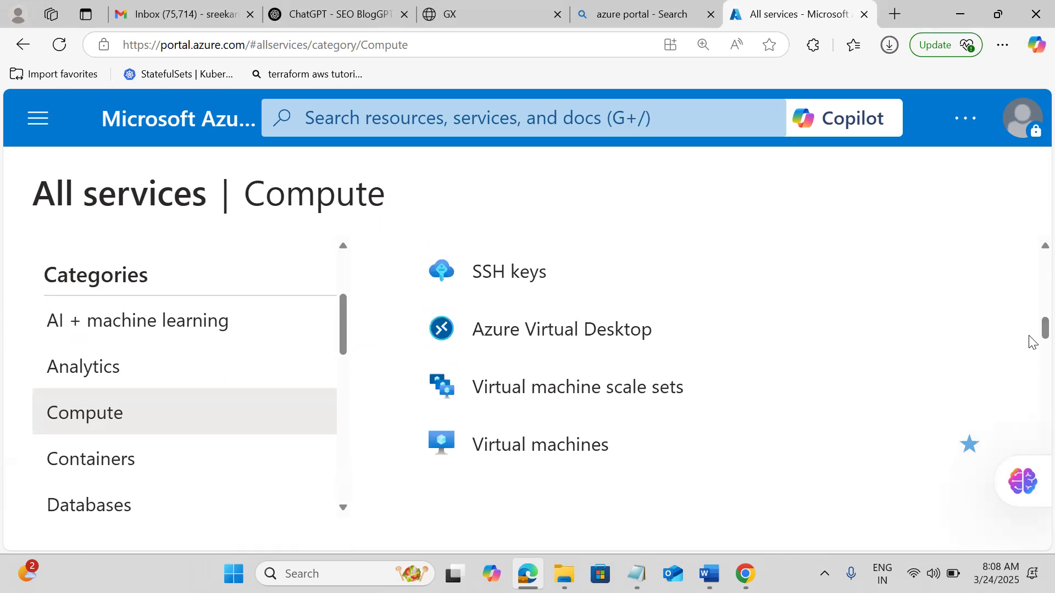
mouse_move(587, 330)
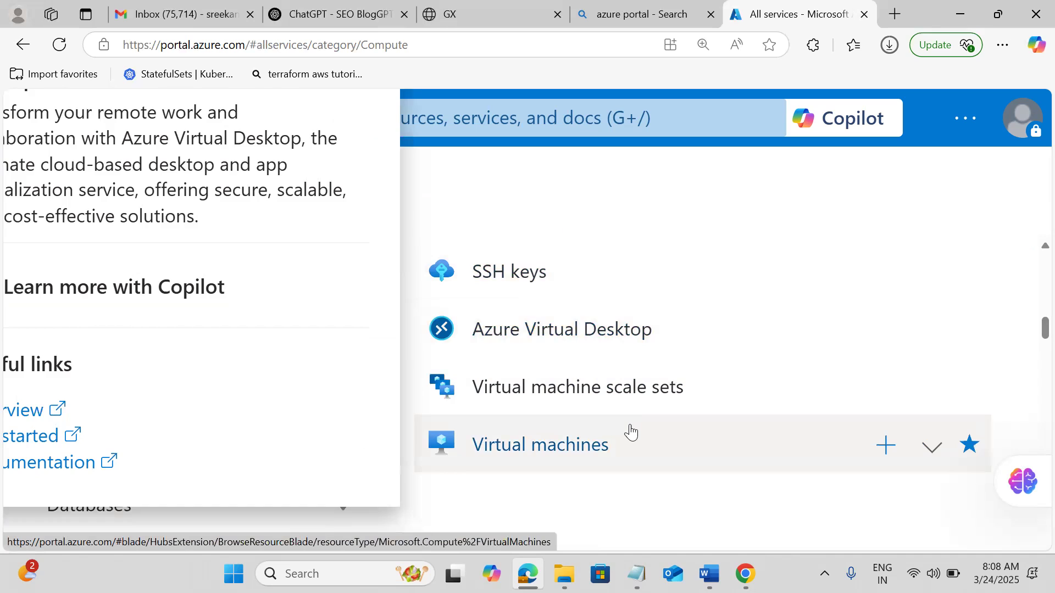
Open Virtual machines and review the three existing Free Trial VMs, including vminance1.
left_click(519, 454)
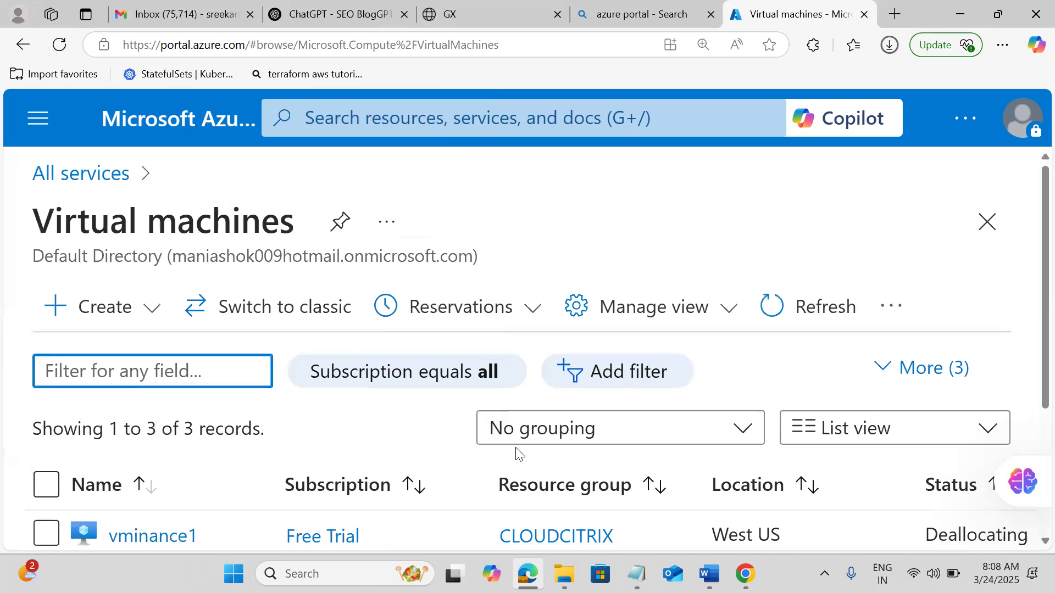
left_click(632, 195)
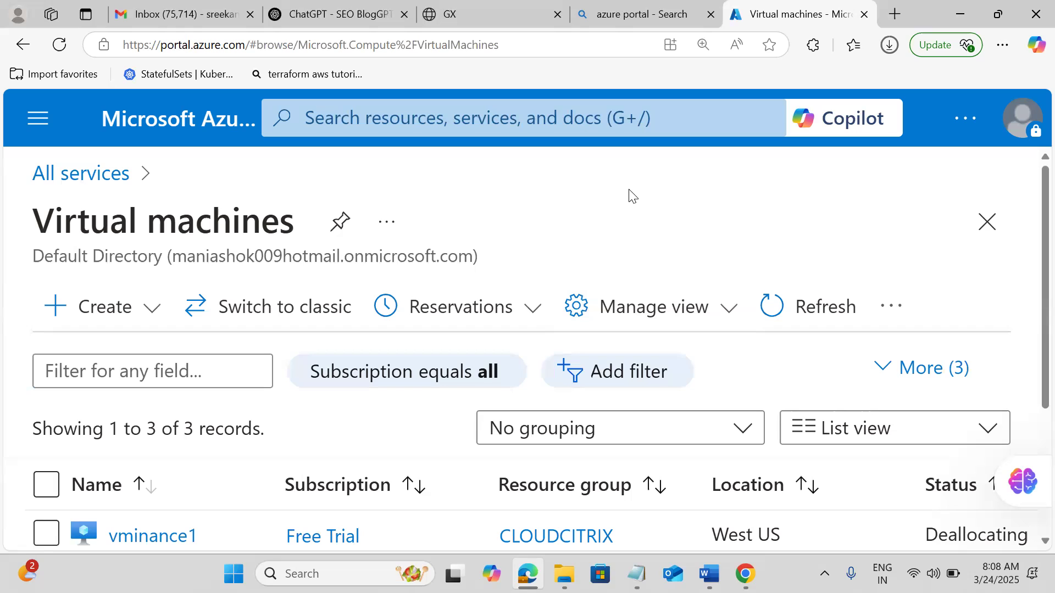
scroll(631, 195, "down", 3)
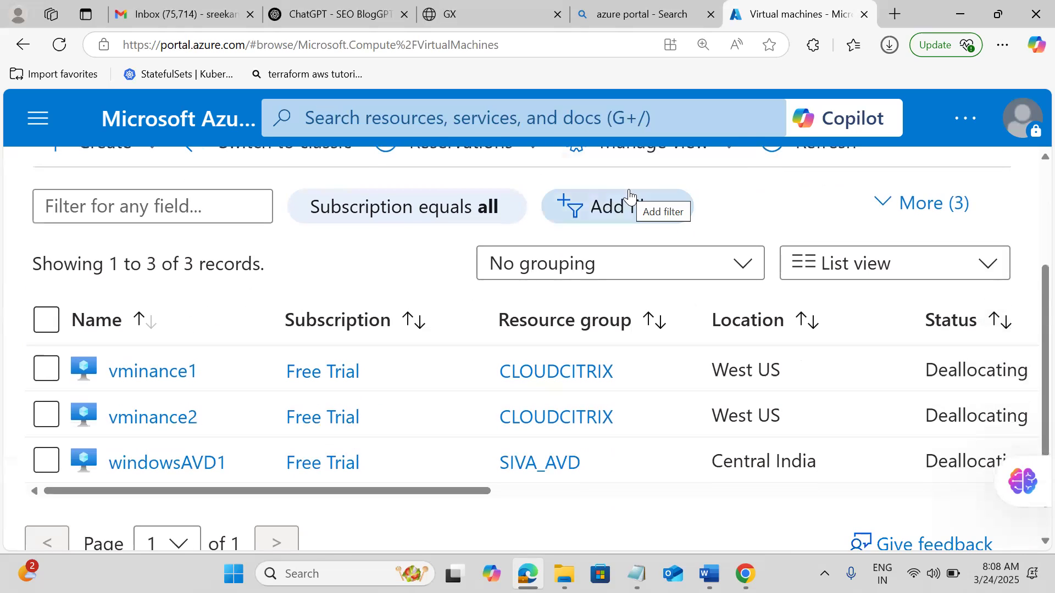
scroll(629, 192, "up", 3)
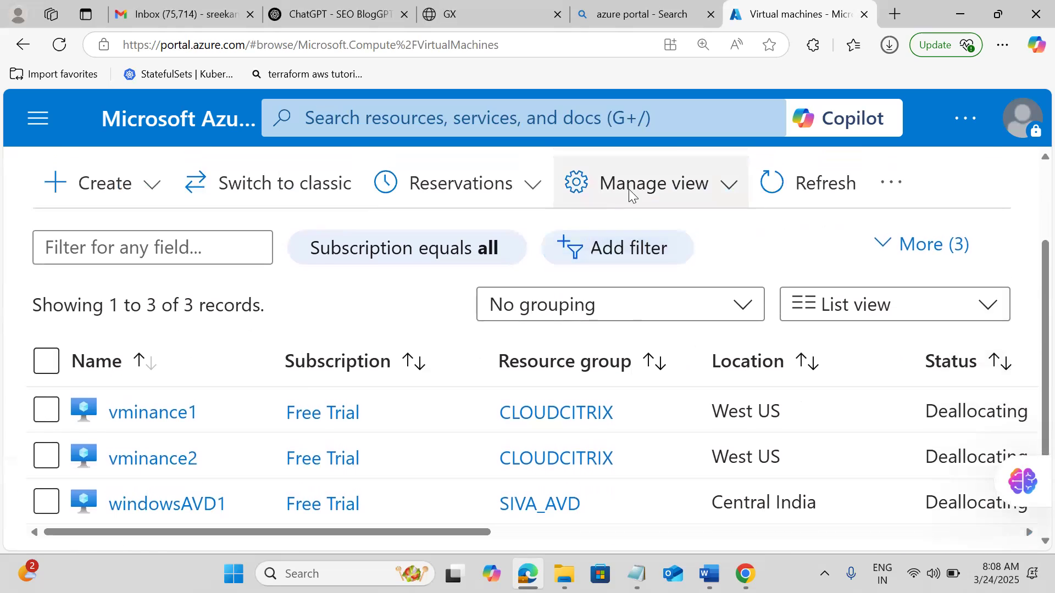
scroll(629, 195, "down", 3)
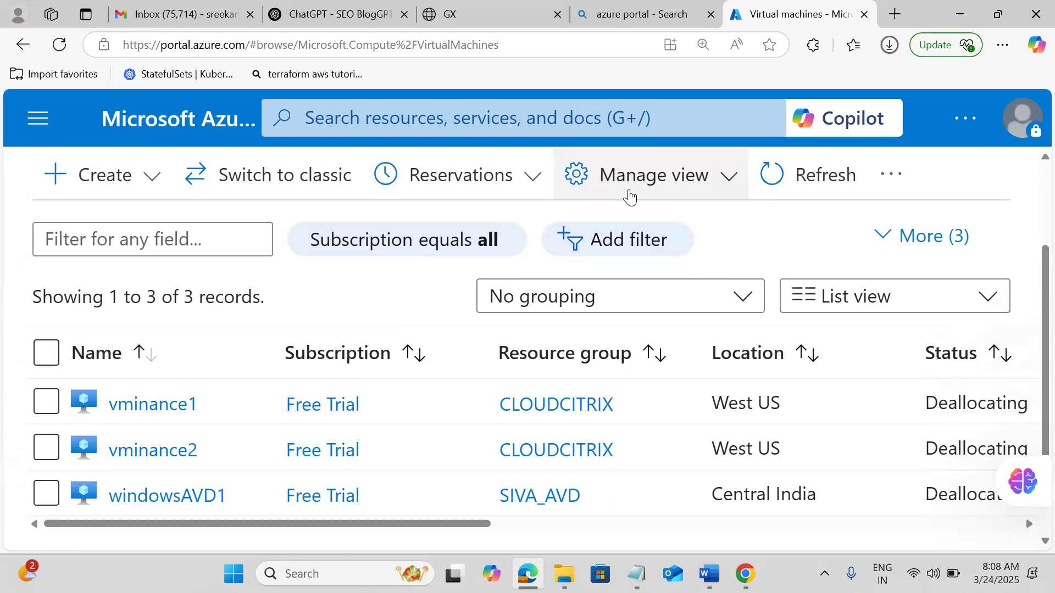
scroll(630, 195, "up", 3)
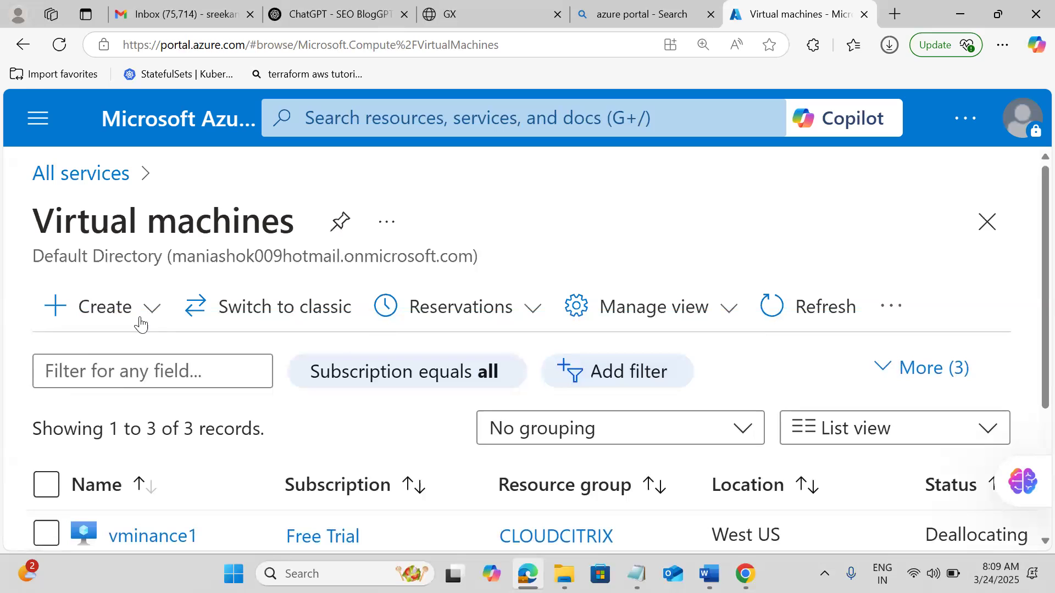
left_click(84, 319)
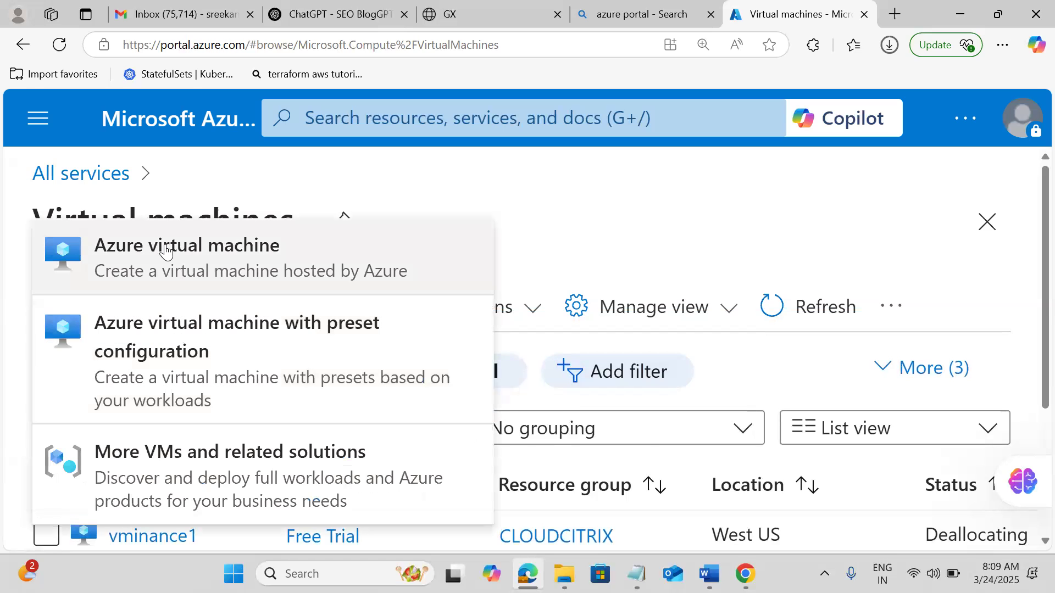
left_click(167, 241)
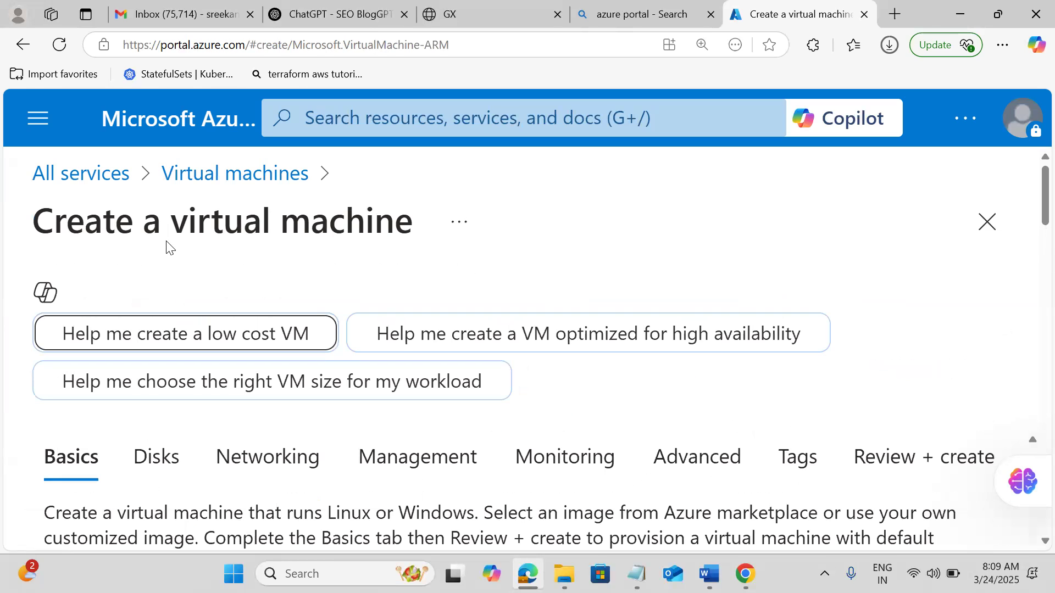
scroll(600, 244, "down", 2)
scroll(600, 243, "down", 5)
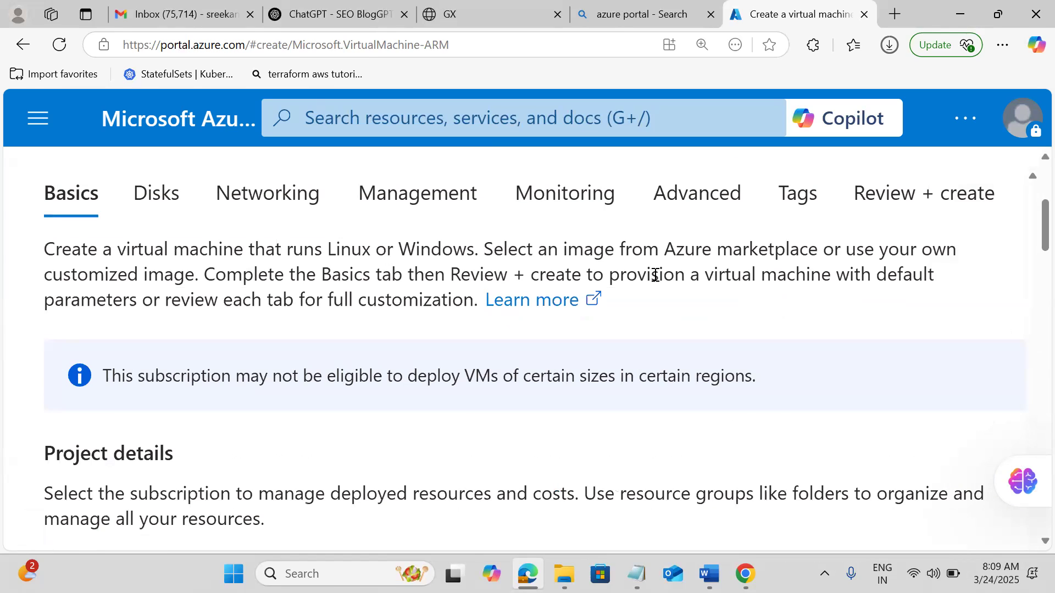
scroll(737, 283, "down", 1)
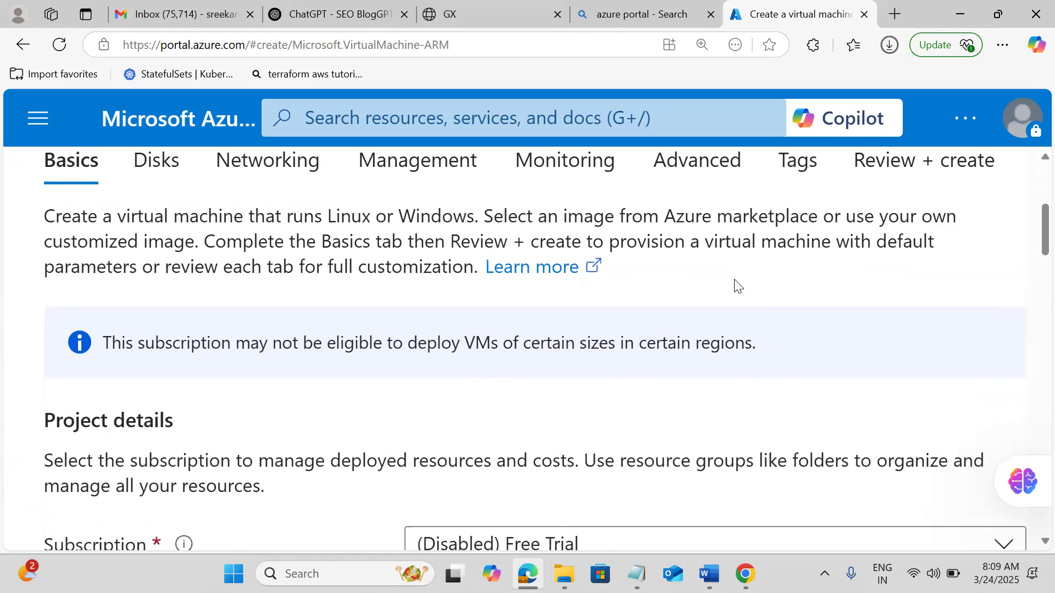
scroll(737, 283, "down", 3)
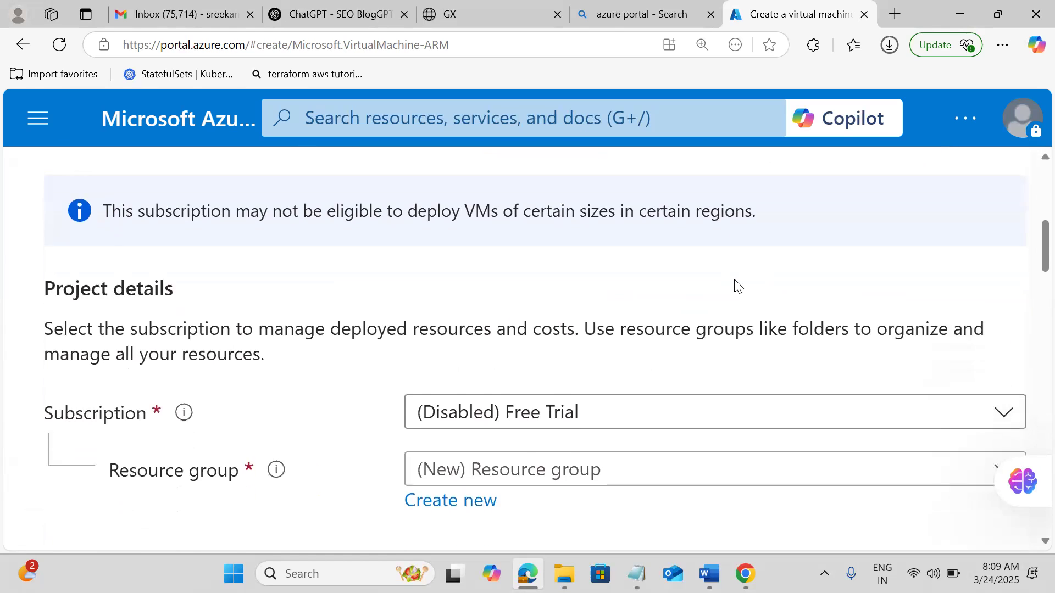
scroll(737, 283, "down", 1)
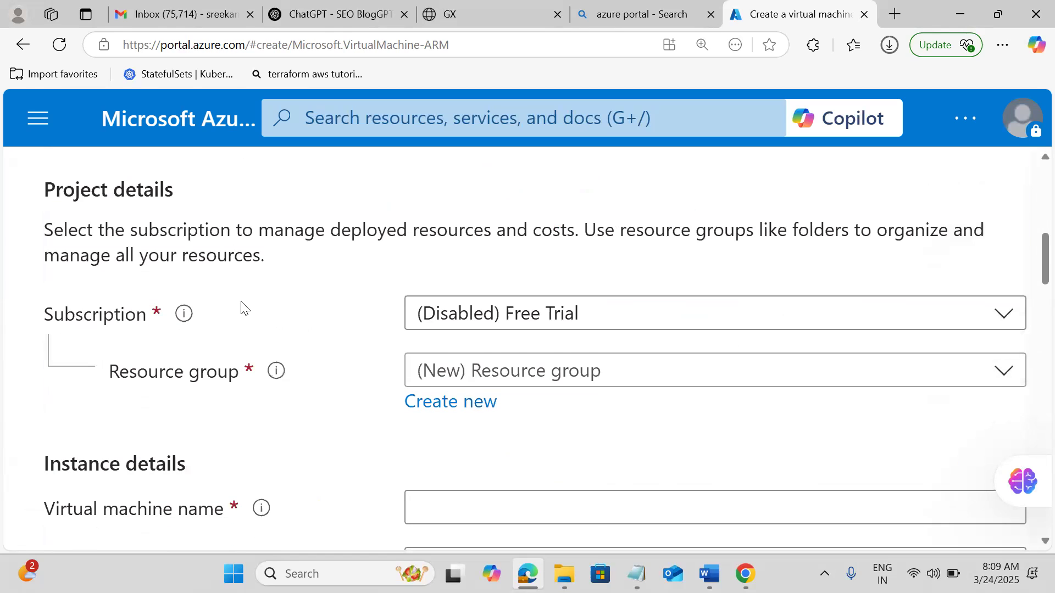
left_click(531, 323)
left_click(530, 324)
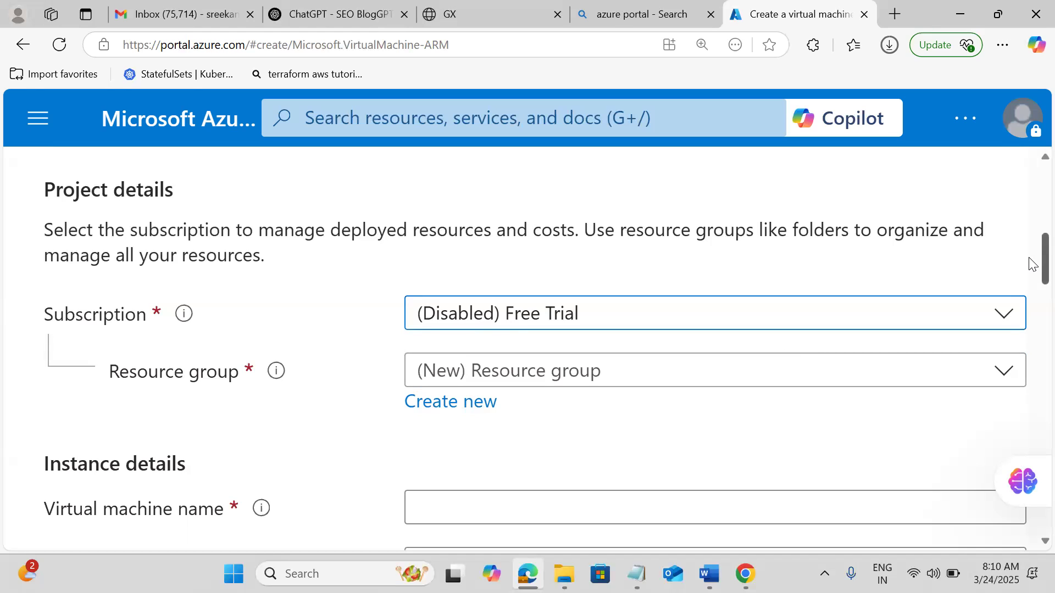
scroll(1030, 274, "down", 2)
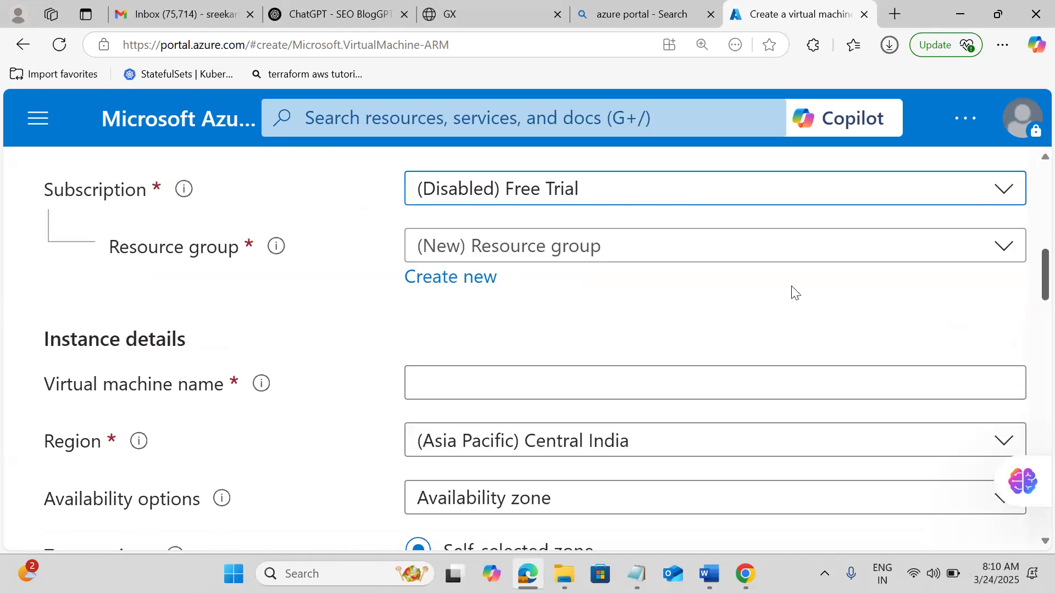
Create a new resource group named Myazurerg for the VM.
left_click(462, 290)
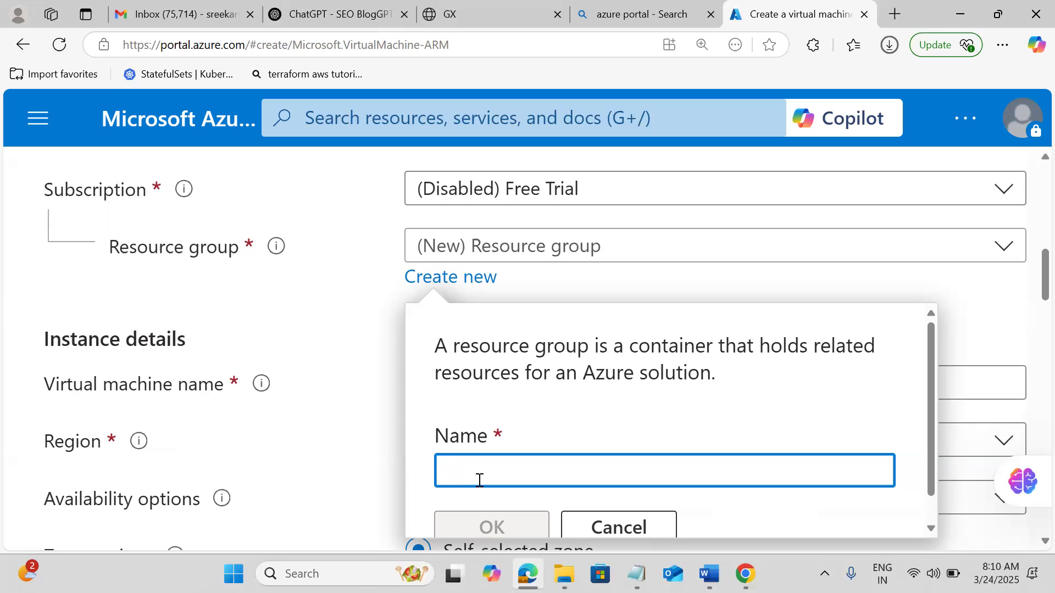
type("MyC")
key("BackSpace")
type("azure")
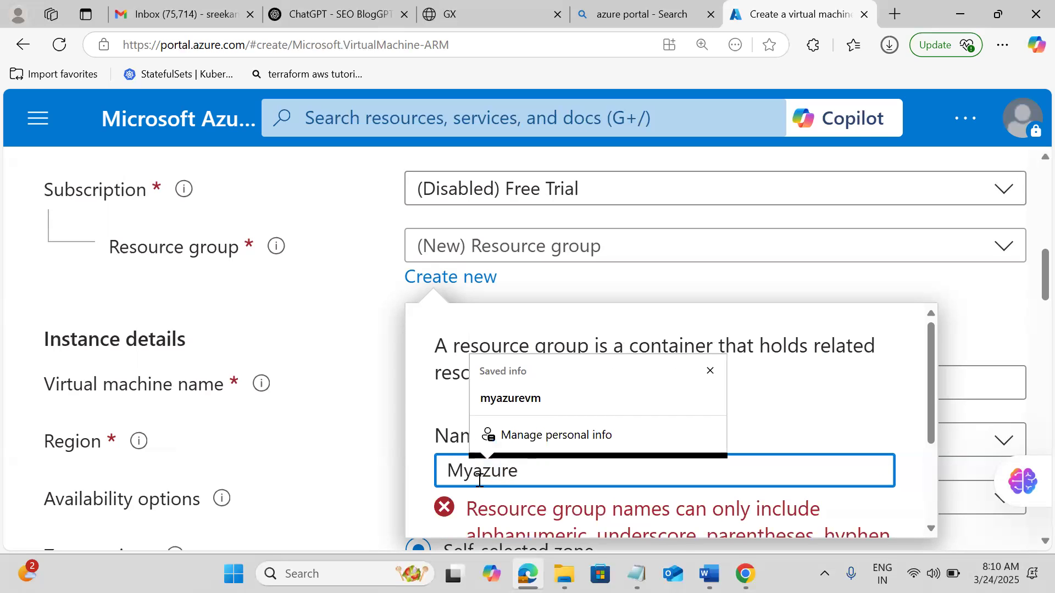
key("BackSpace")
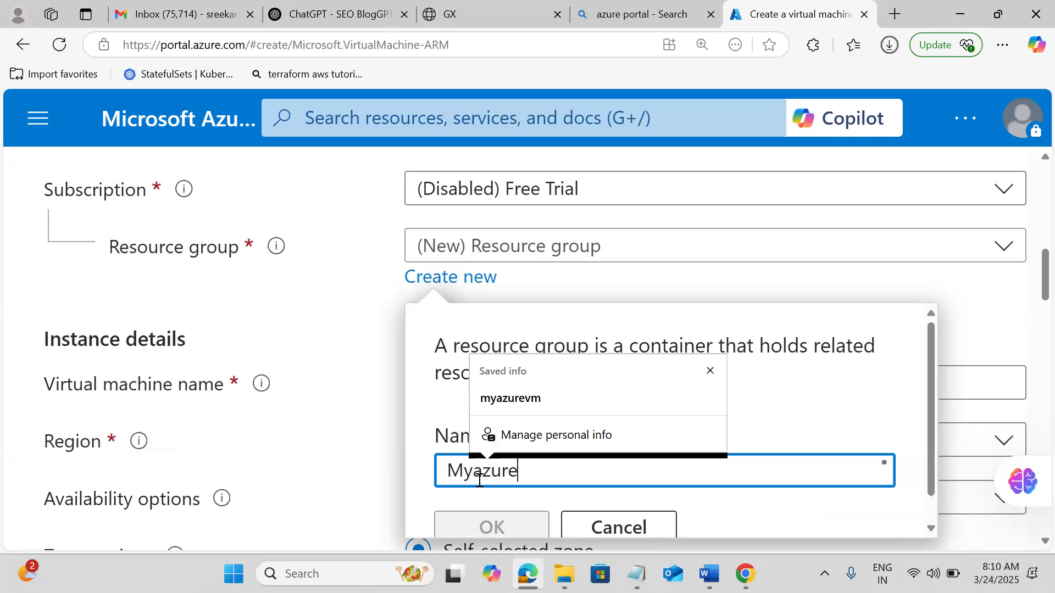
type("rg")
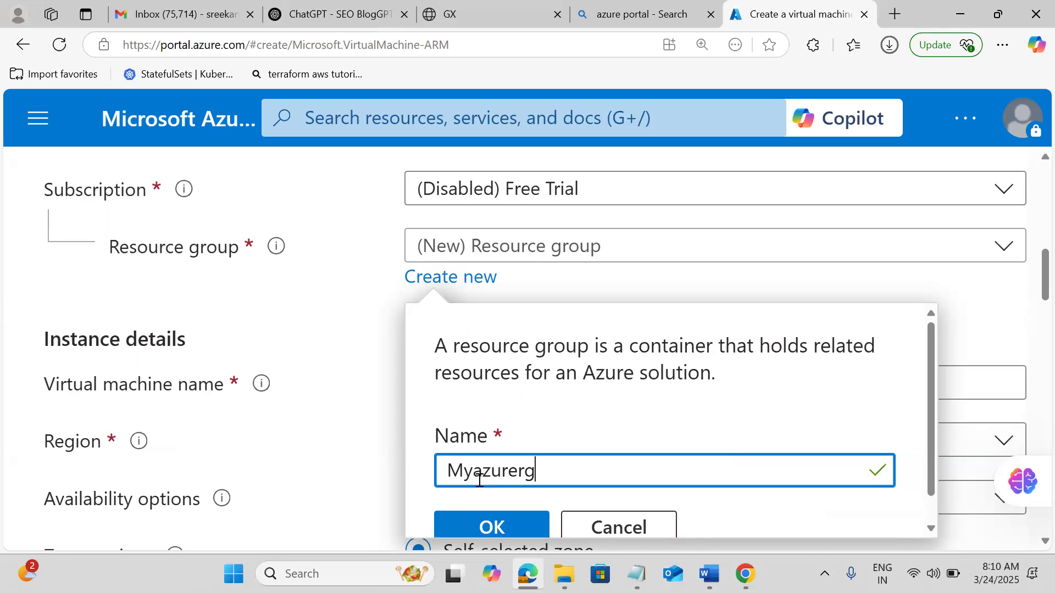
left_click(482, 529)
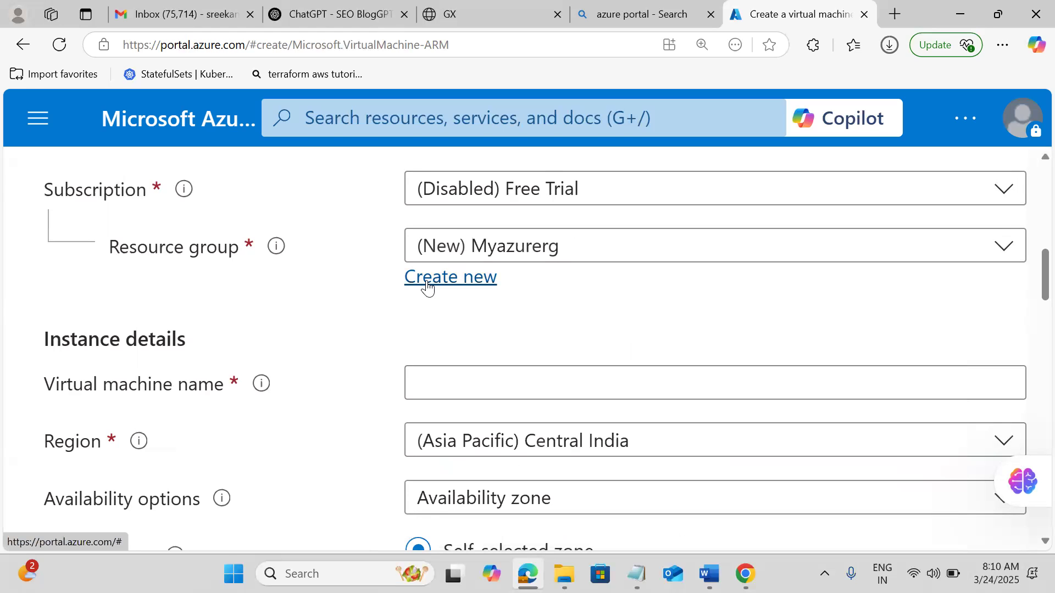
Search 'resou', go to Resource groups, and discard the unsaved VM form.
left_click(338, 125)
type("resou")
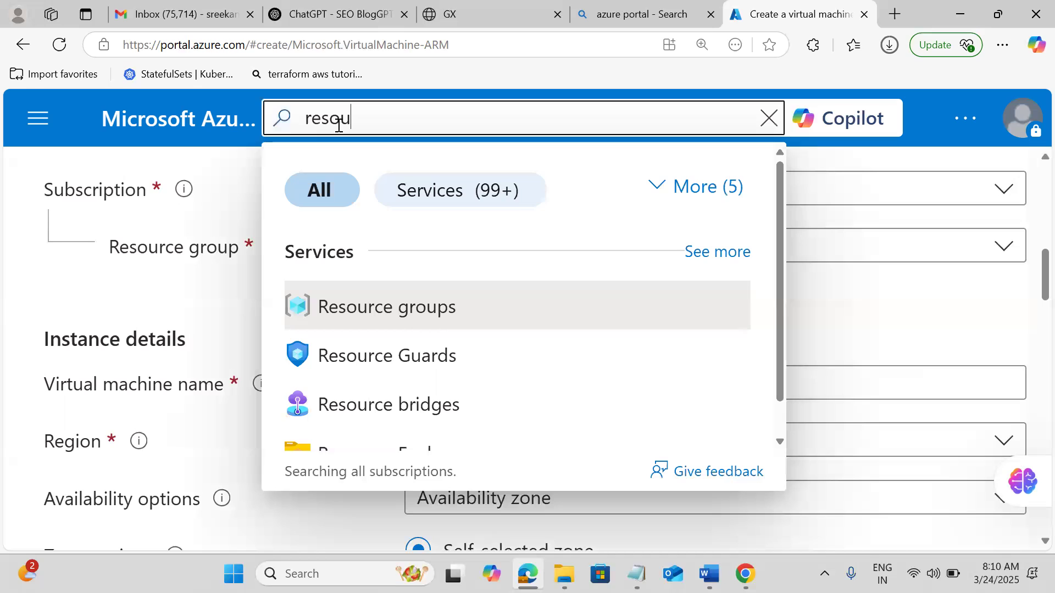
left_click(377, 307)
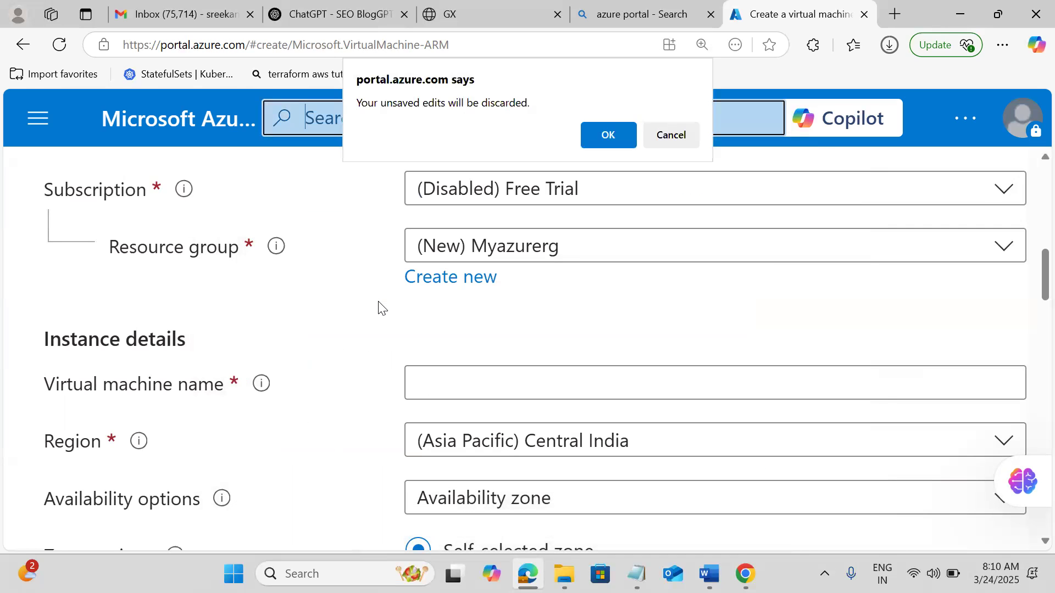
left_click(605, 138)
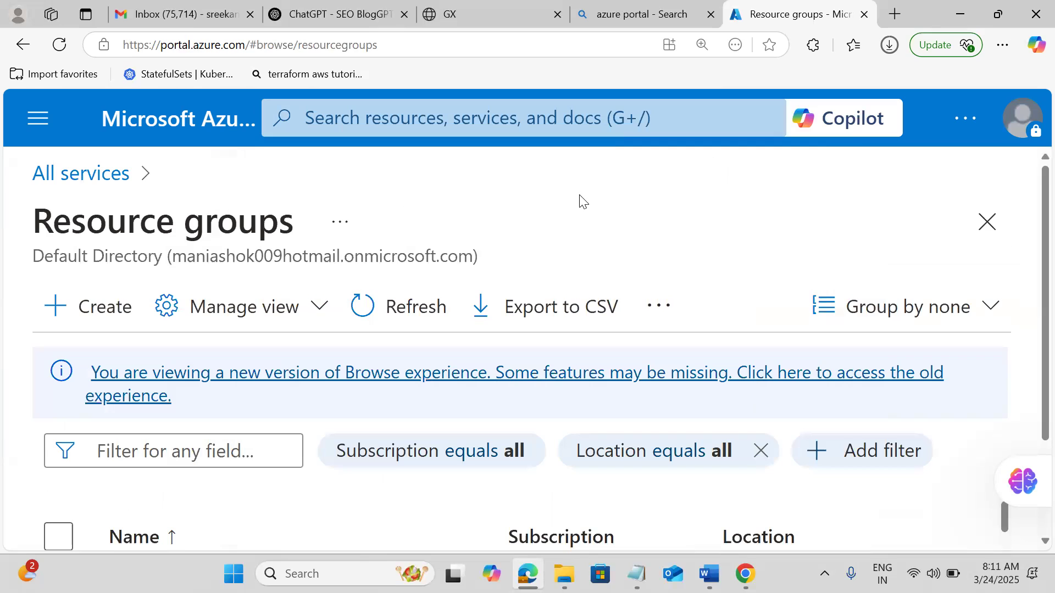
scroll(582, 200, "down", 2)
scroll(582, 201, "down", 3)
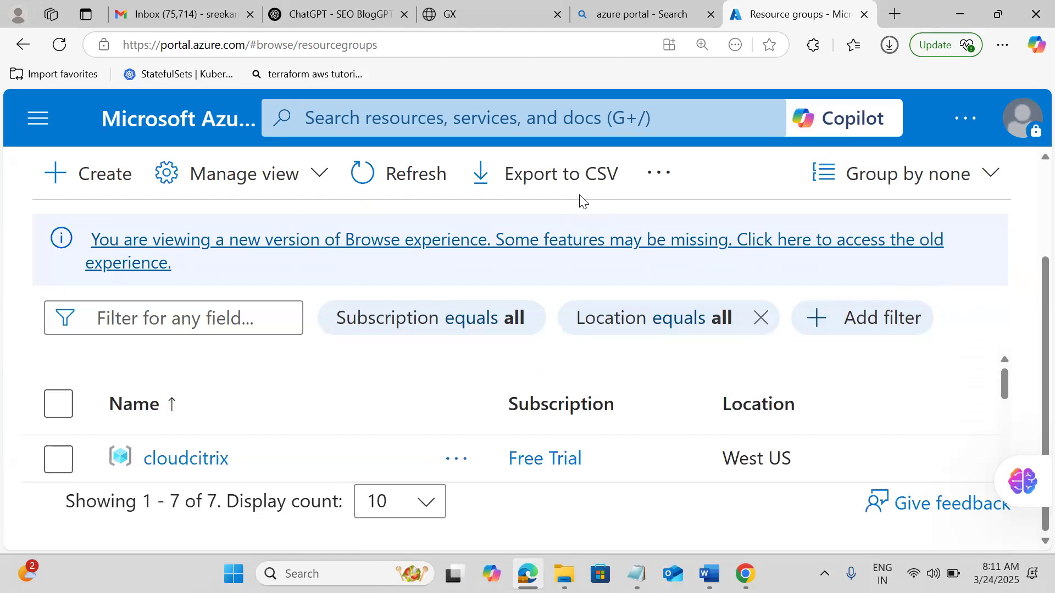
Start a new resource group, view its Tags step, then go back to Basics.
left_click(83, 185)
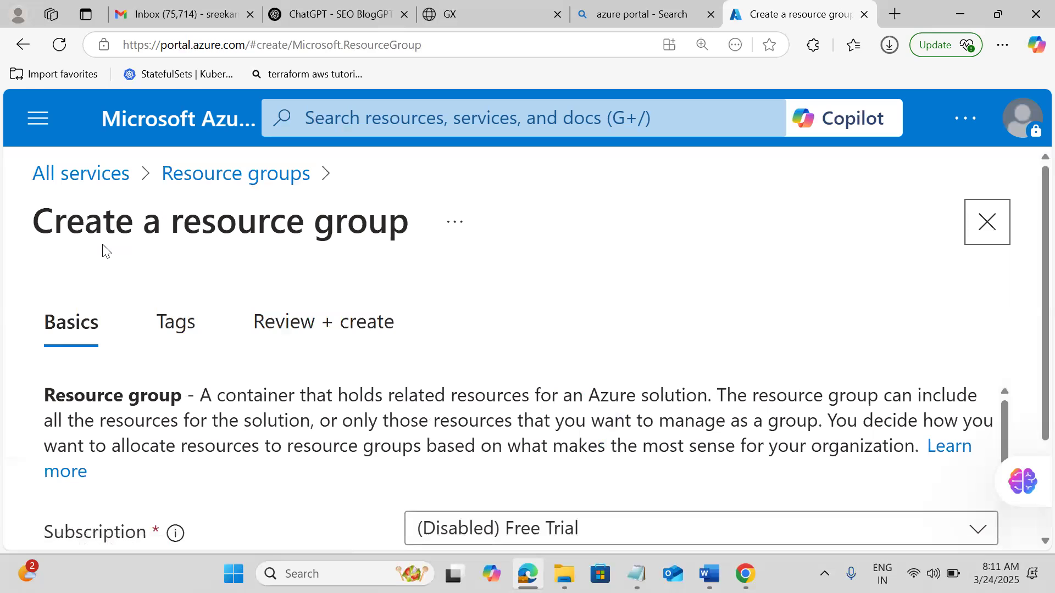
scroll(537, 324, "down", 1)
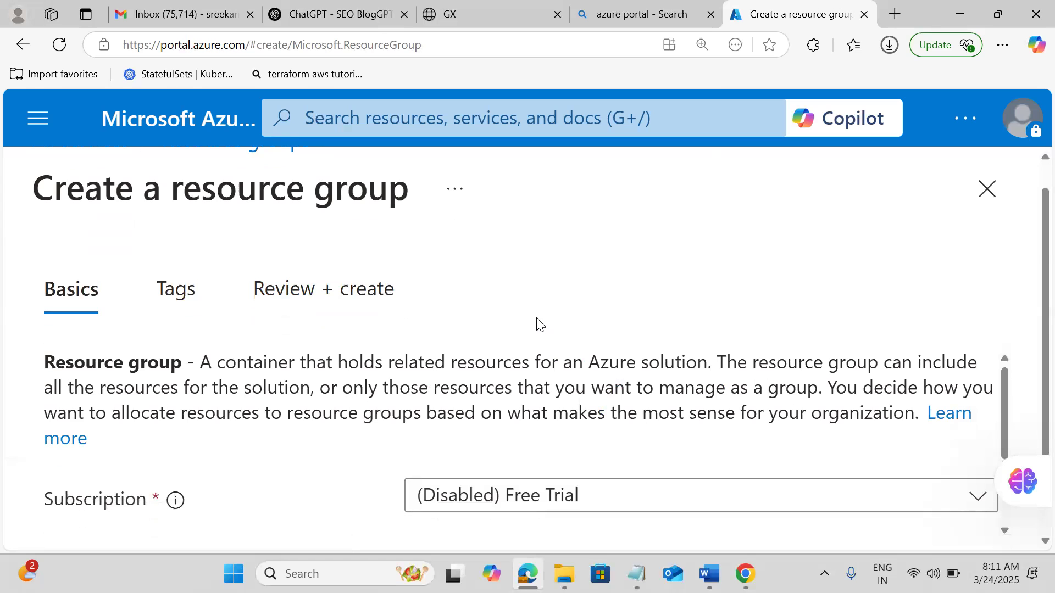
scroll(537, 324, "down", 2)
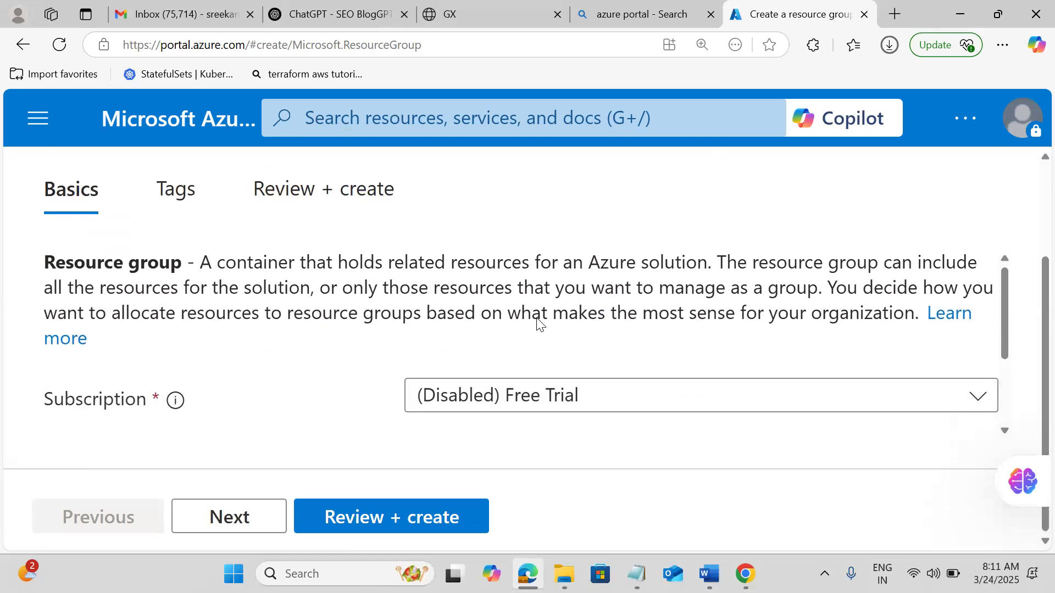
left_click(245, 525)
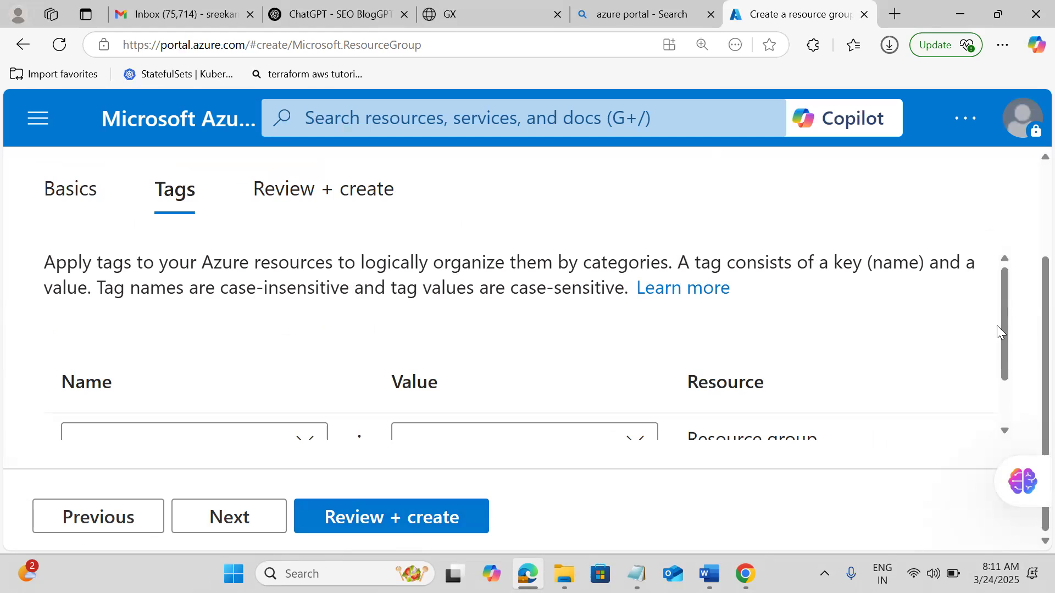
left_click(1005, 379)
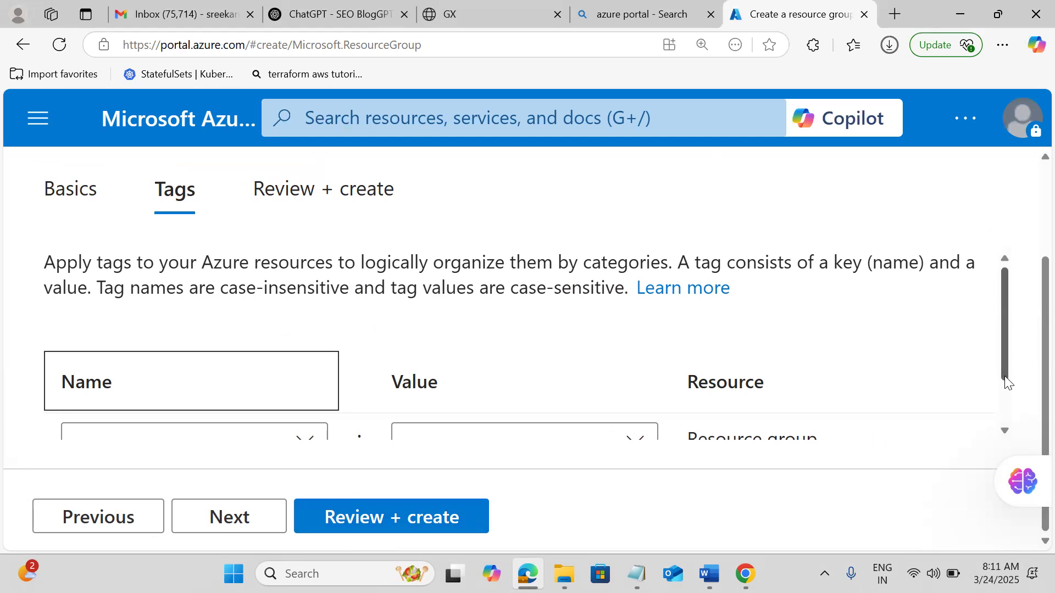
left_click(1006, 429)
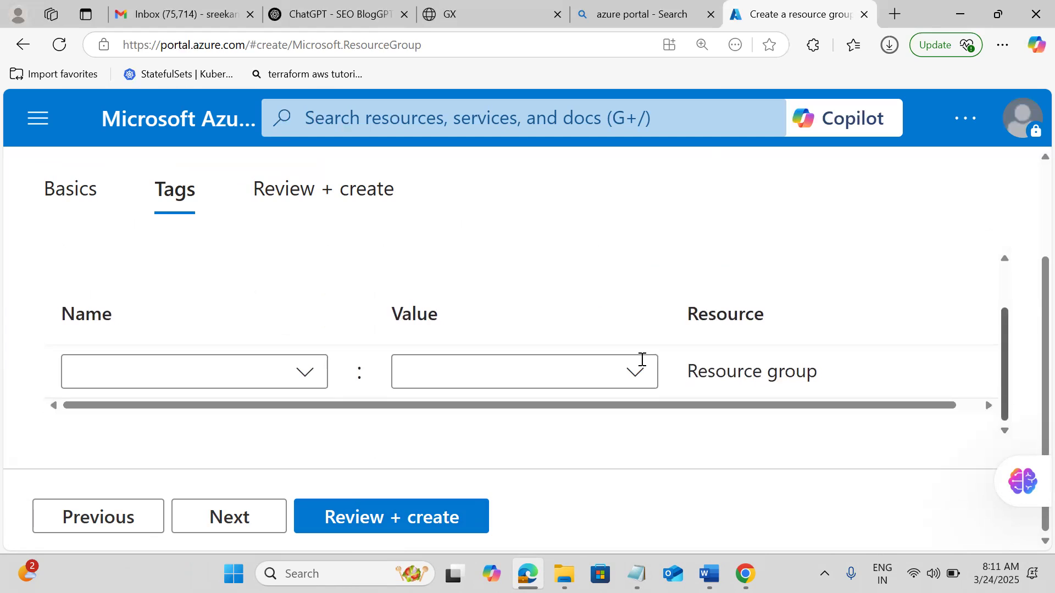
left_click(200, 365)
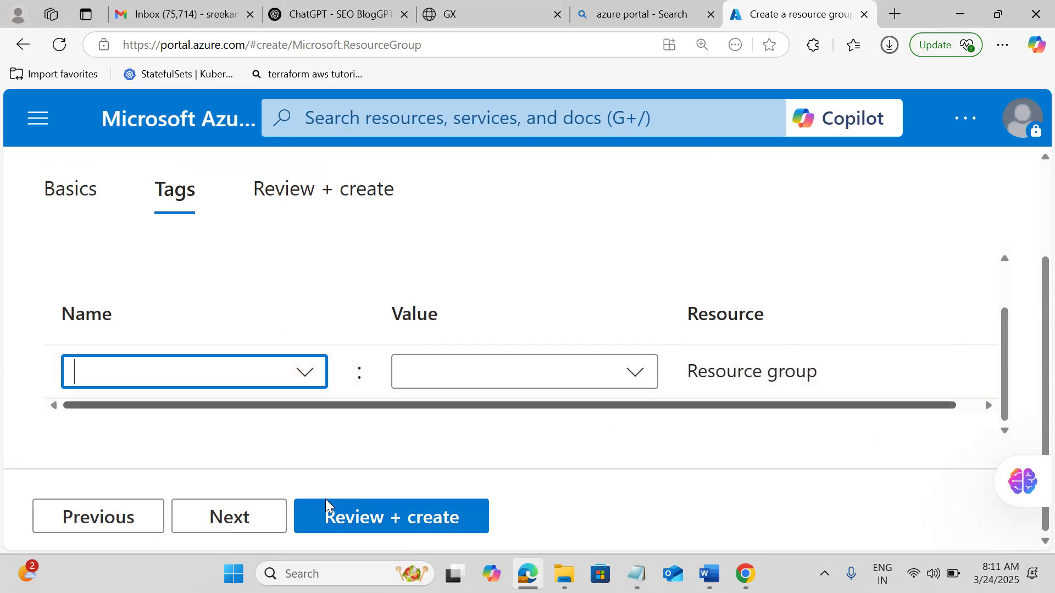
left_click(98, 516)
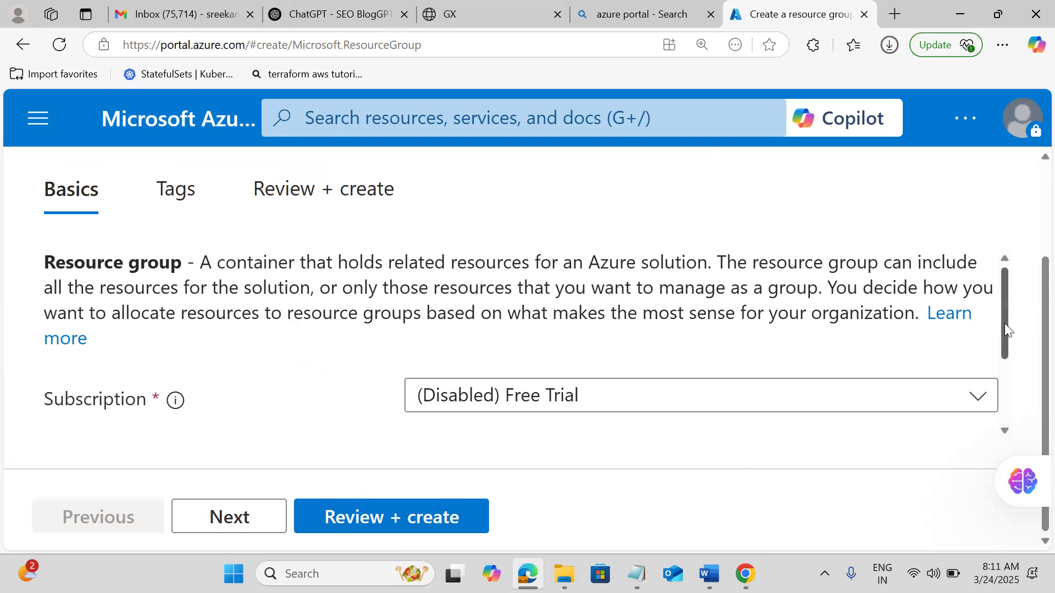
left_click_drag(1004, 328, 1017, 389)
Name the resource group myazurerg and proceed to Review + create.
left_click(454, 336)
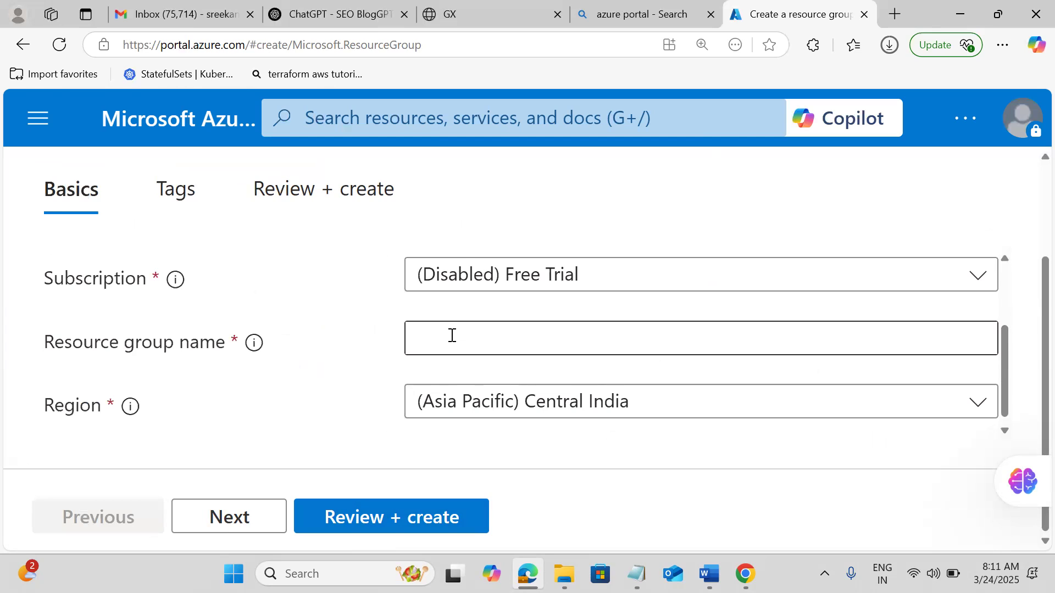
type("my")
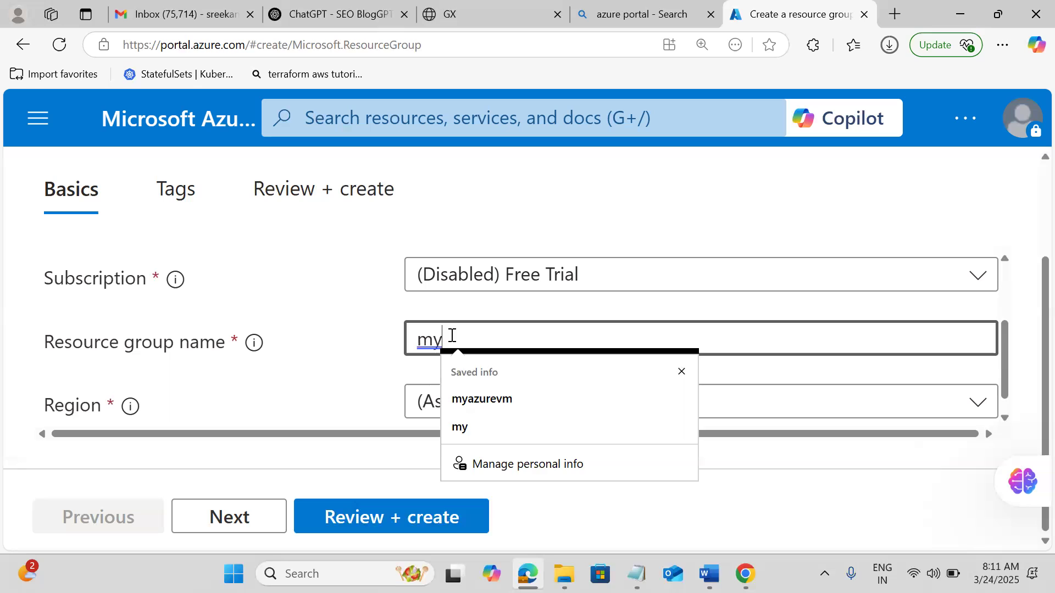
type("azure")
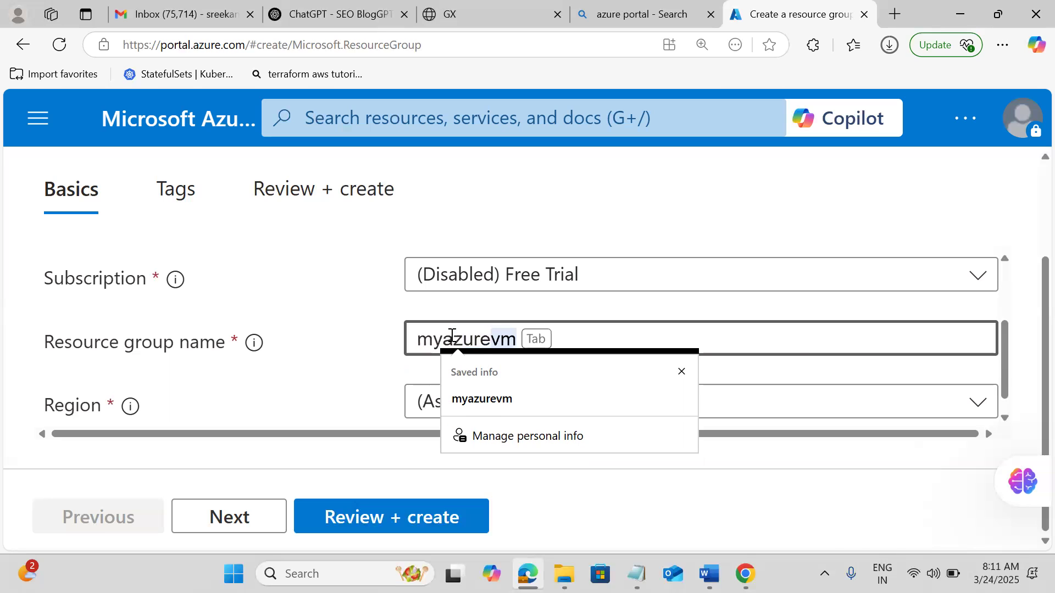
type("rg")
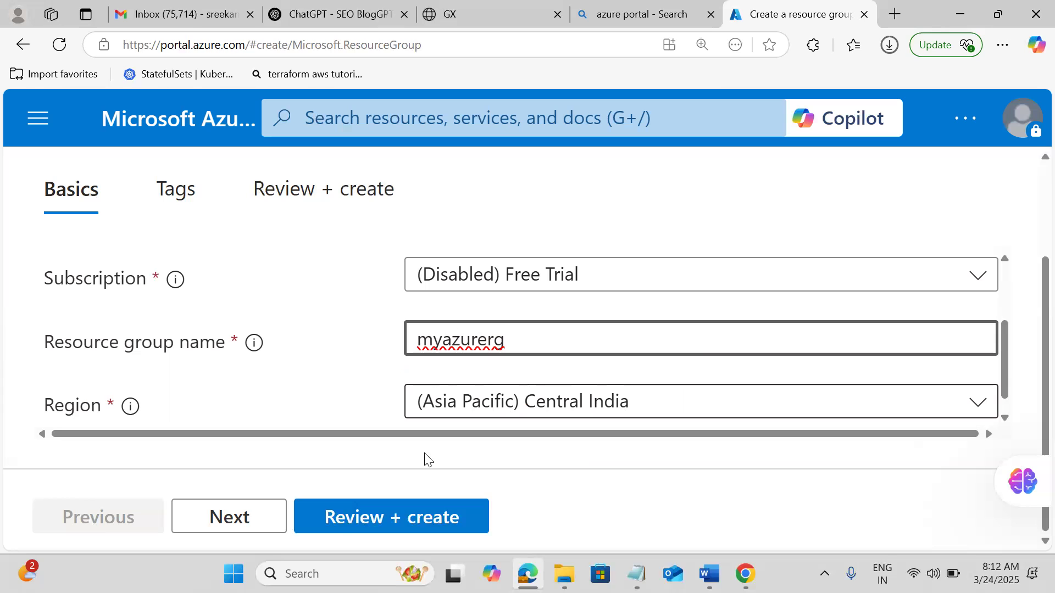
left_click(341, 519)
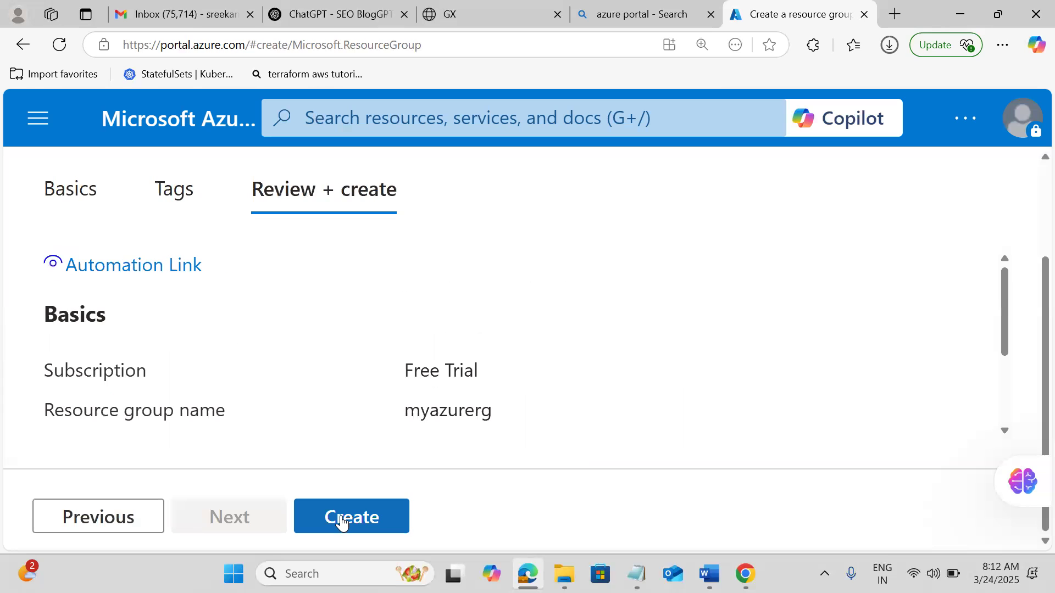
Attempt creation, view the ReadOnlyDisabledSubscription failure, dismiss it, and return to Tags.
left_click(342, 521)
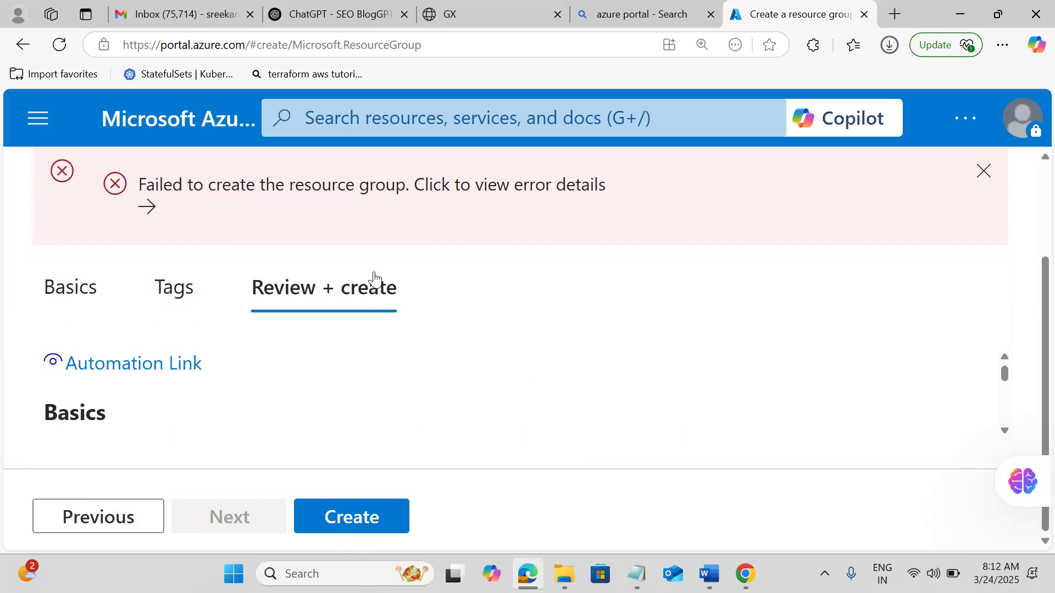
left_click(410, 211)
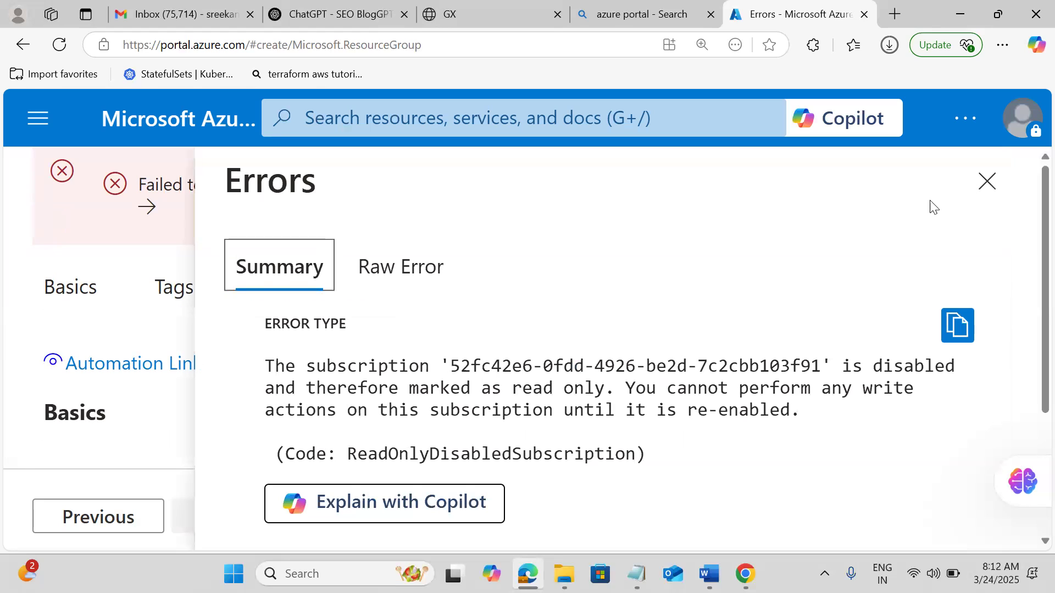
left_click(987, 184)
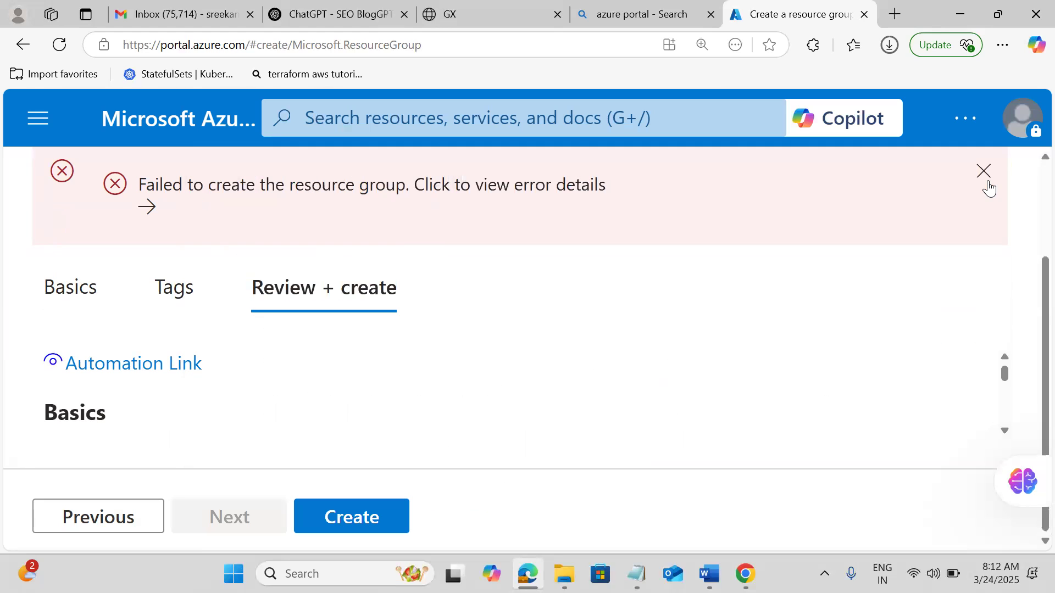
left_click(115, 526)
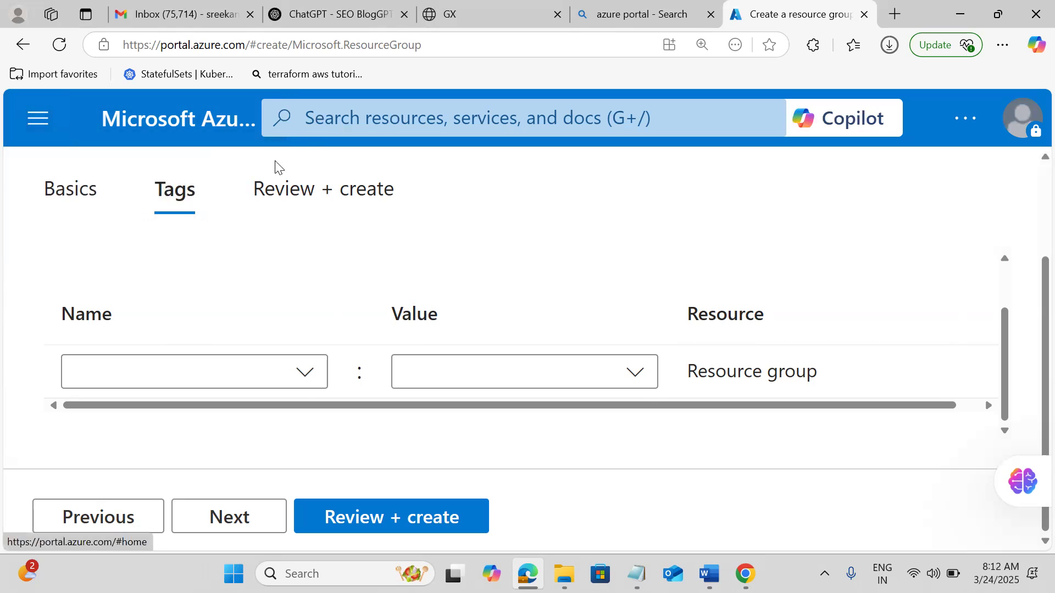
Search 'vm', open Virtual machines, and start creating an Azure virtual machine.
left_click(318, 124)
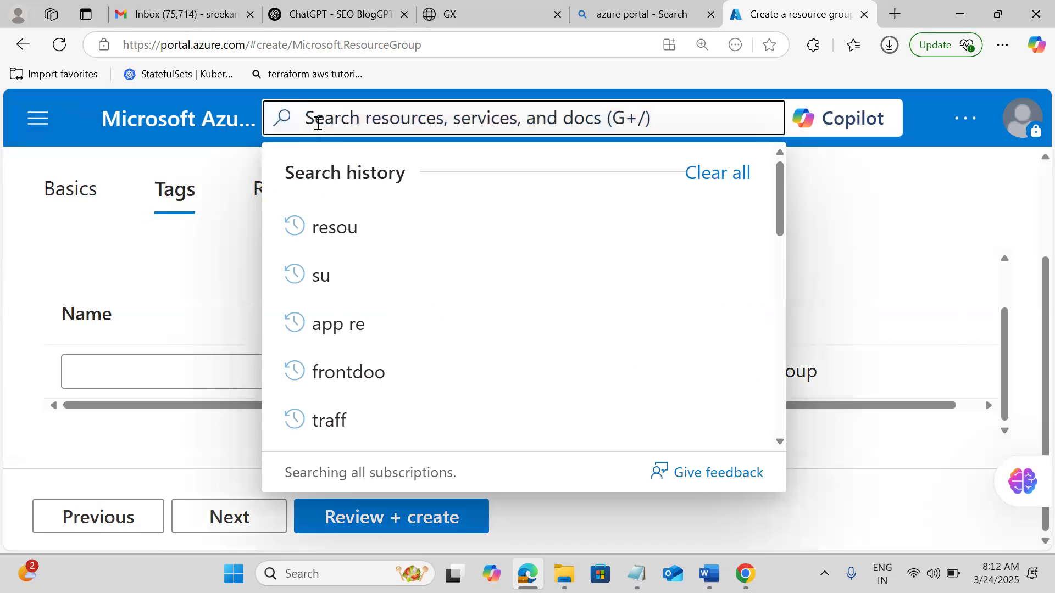
type("vm")
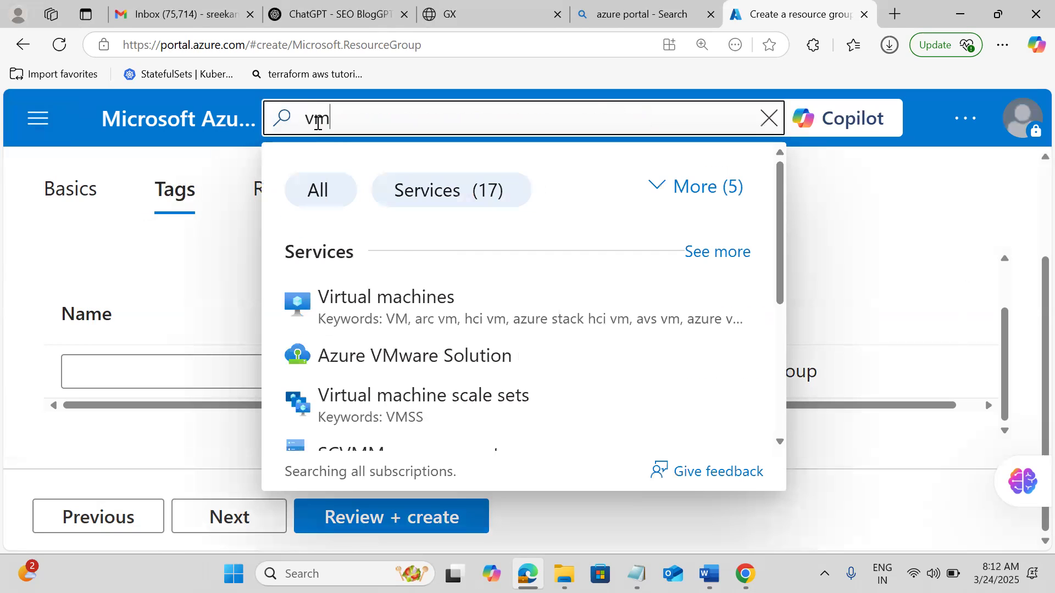
left_click(376, 302)
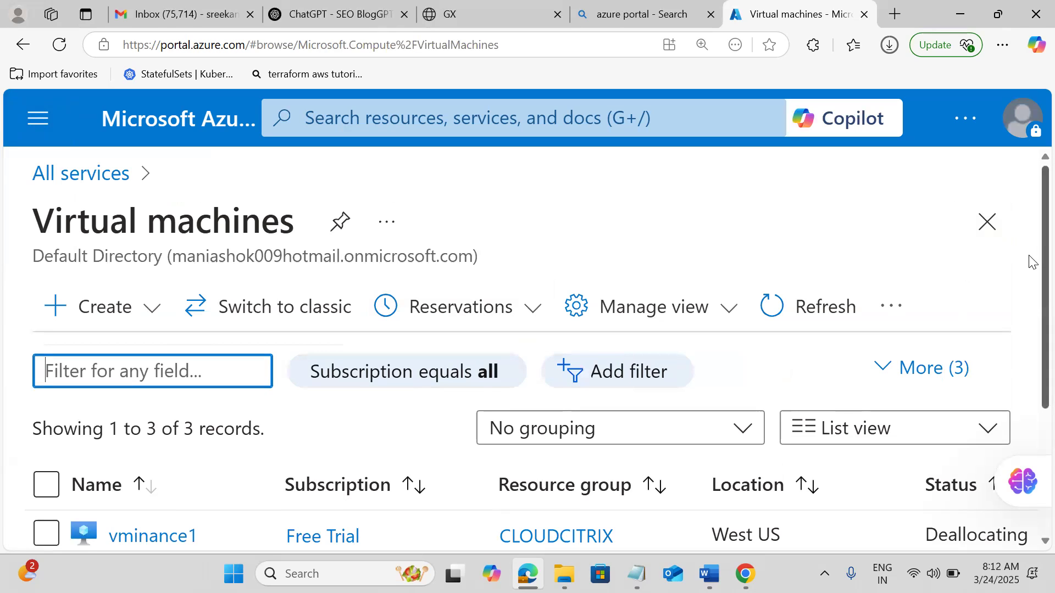
scroll(1032, 262, "down", 3)
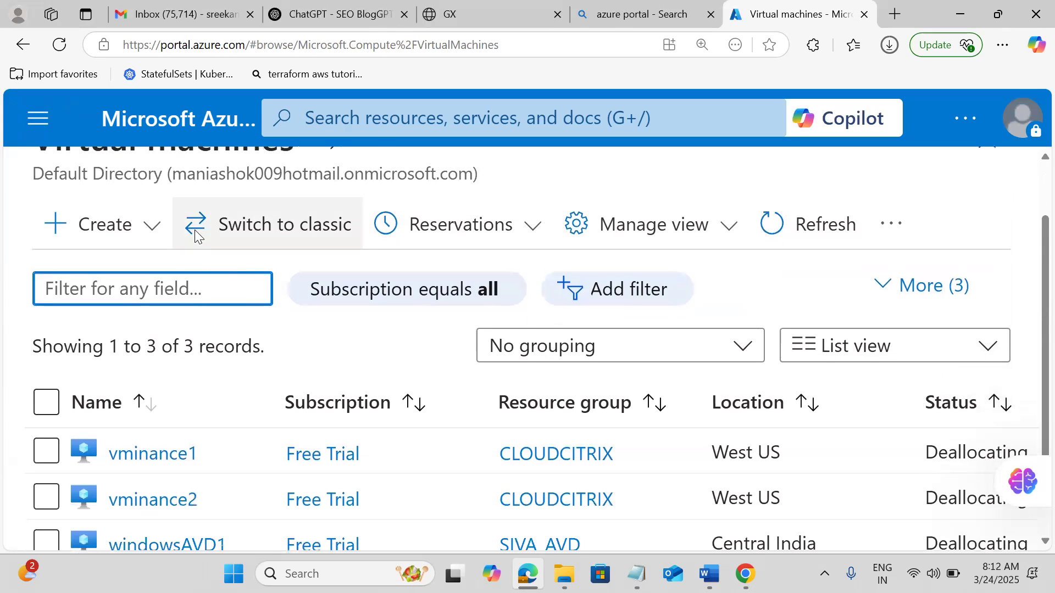
left_click(107, 223)
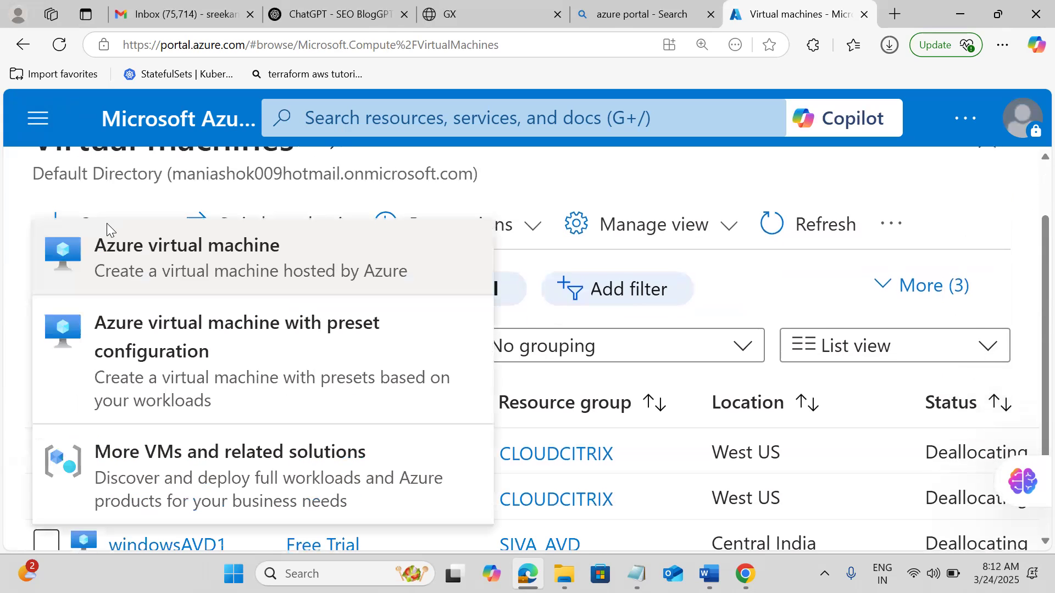
left_click(136, 262)
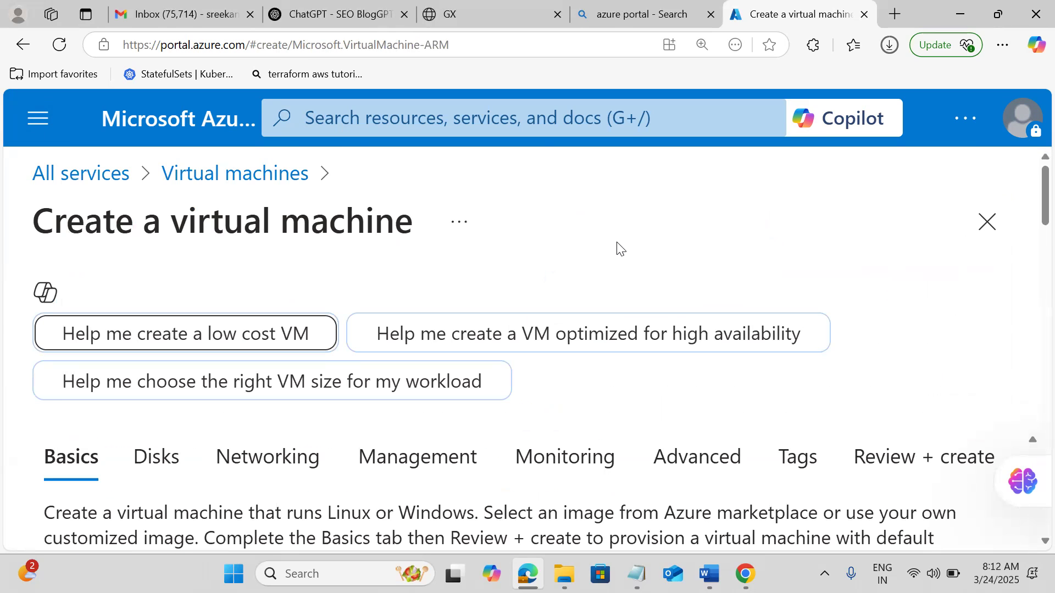
Put the new VM in the cloudcitrix resource group, switching the region to (US) West US.
left_click_drag(1031, 201, 1030, 278)
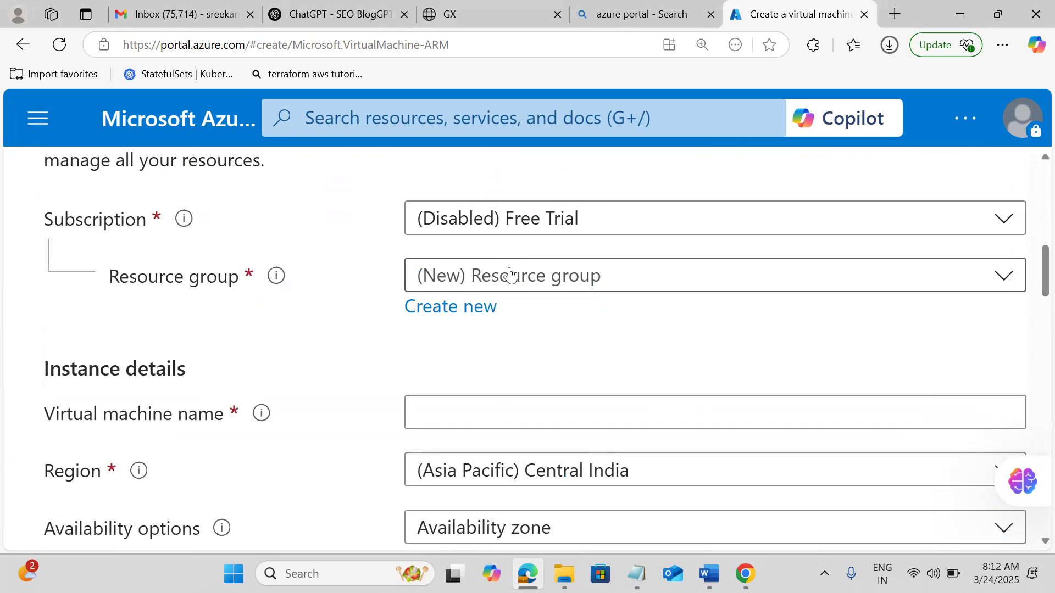
left_click(508, 275)
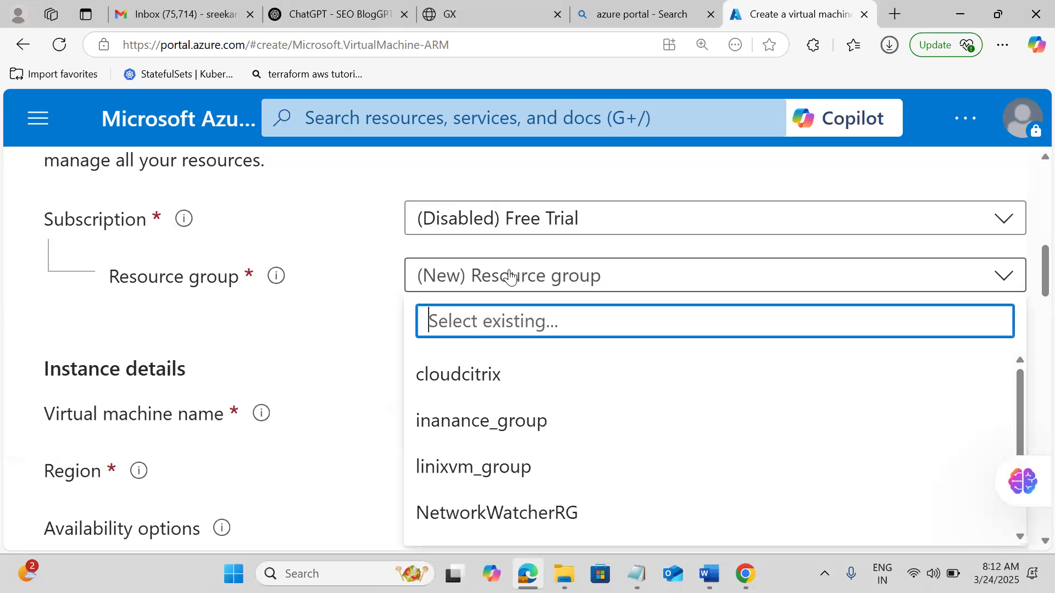
left_click(478, 378)
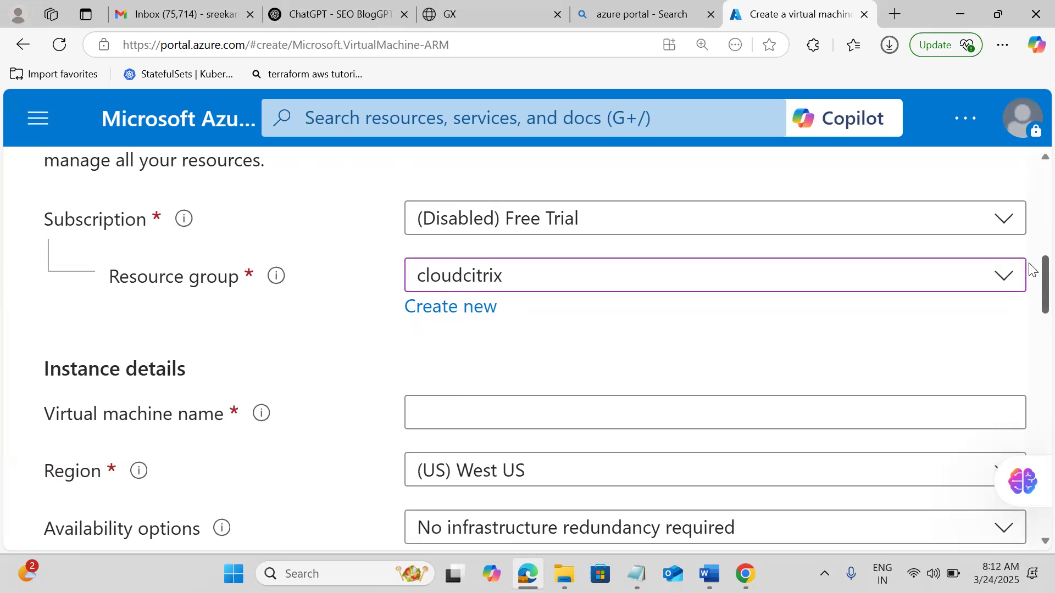
scroll(1031, 269, "down", 4)
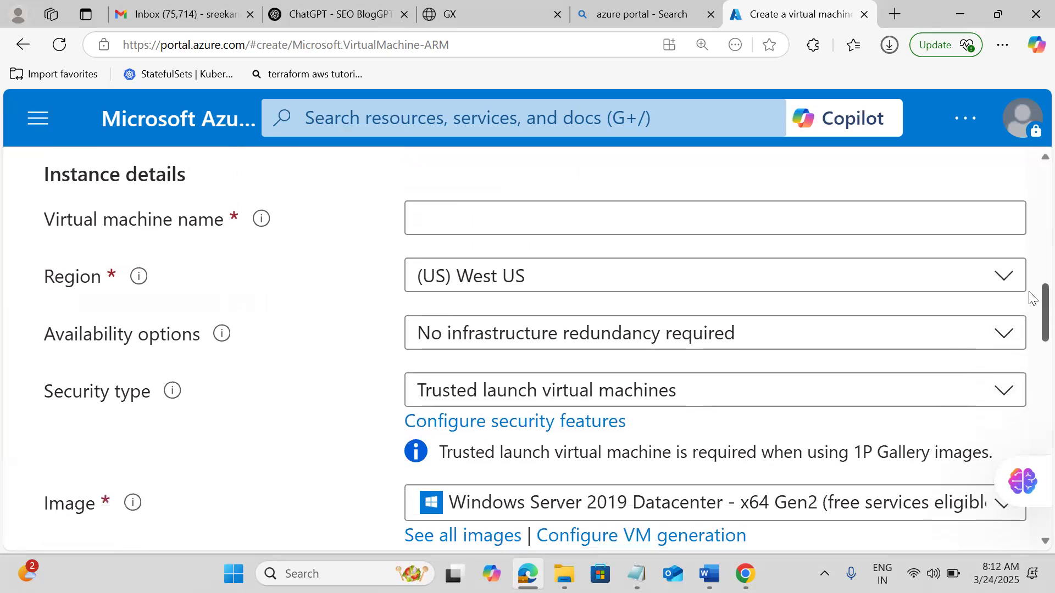
left_click(422, 224)
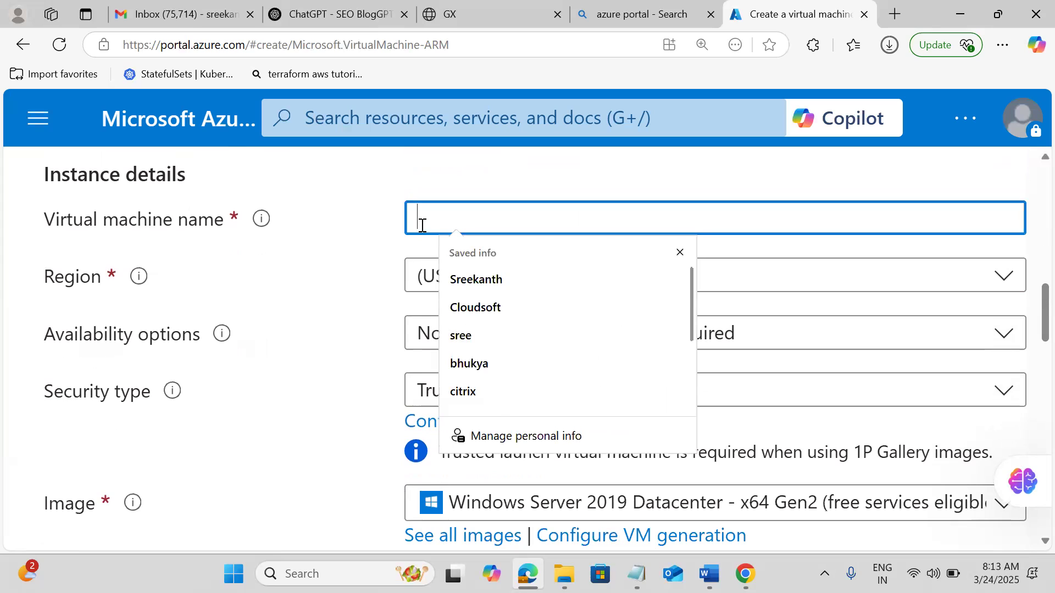
Enter myazurewindowsvm as the virtual machine name.
type("myaz")
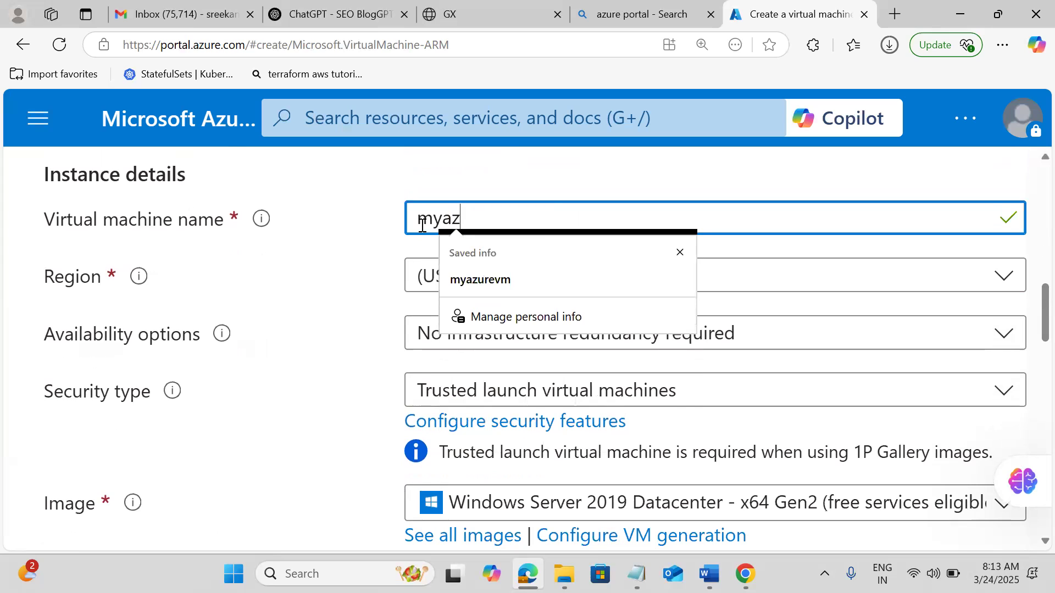
type("urewind")
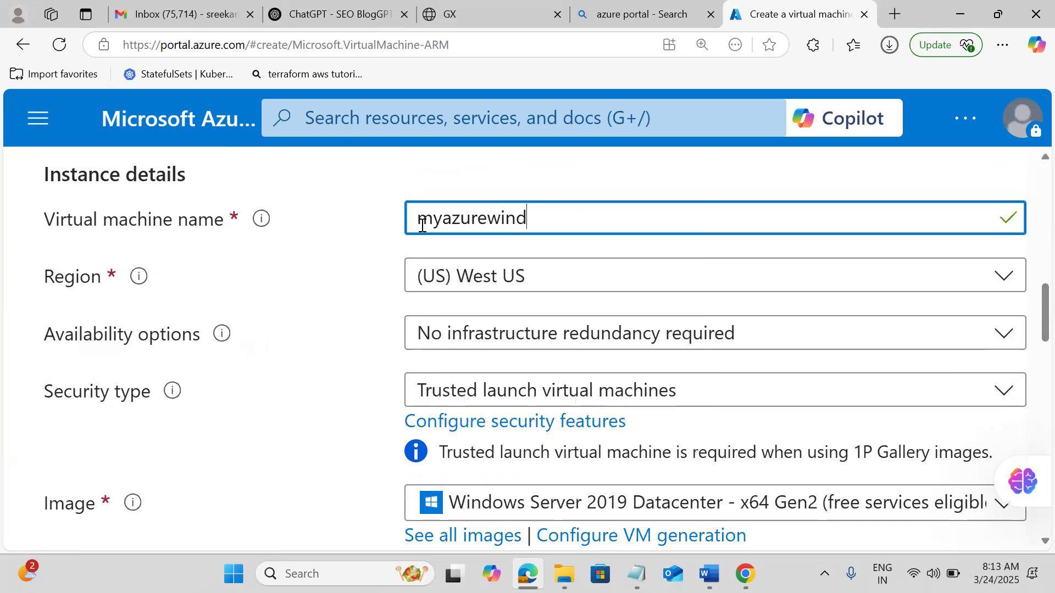
type("owsvm")
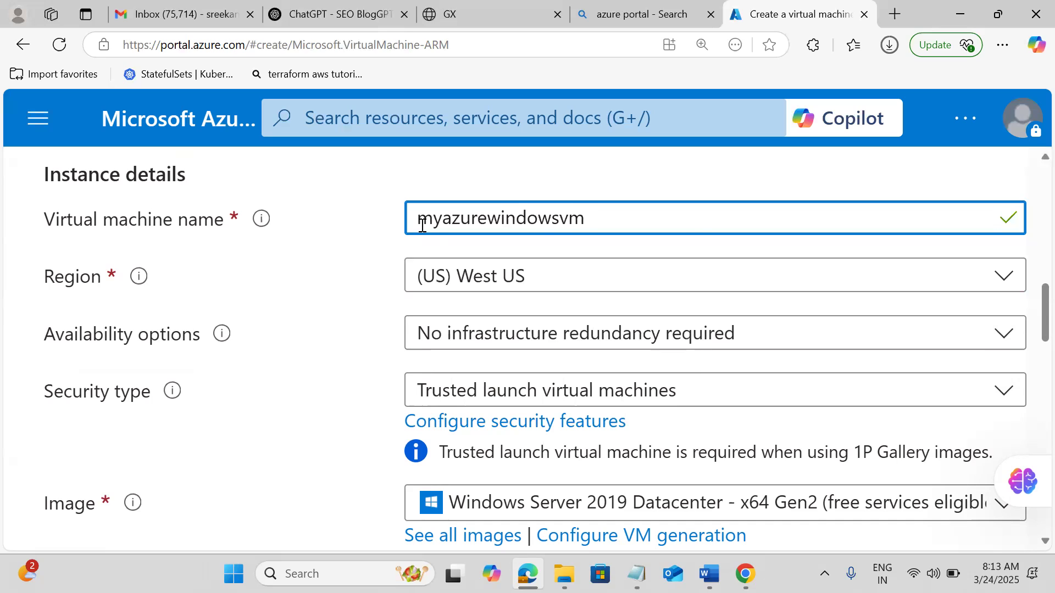
left_click(479, 284)
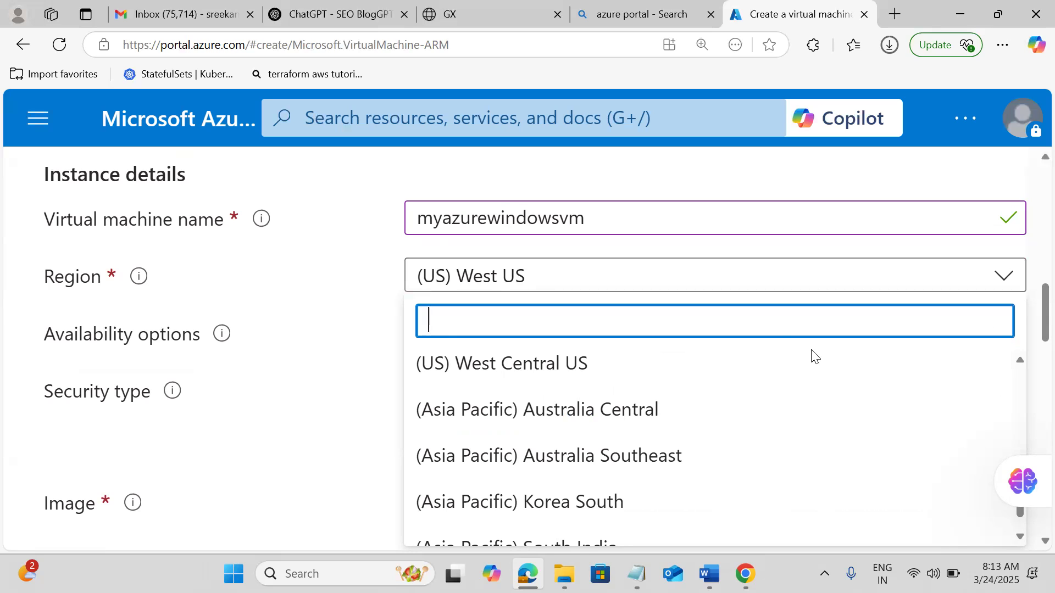
Change the VM region from (US) West US to (US) West Central US.
left_click(1021, 536)
left_click(1021, 537)
left_click(1021, 536)
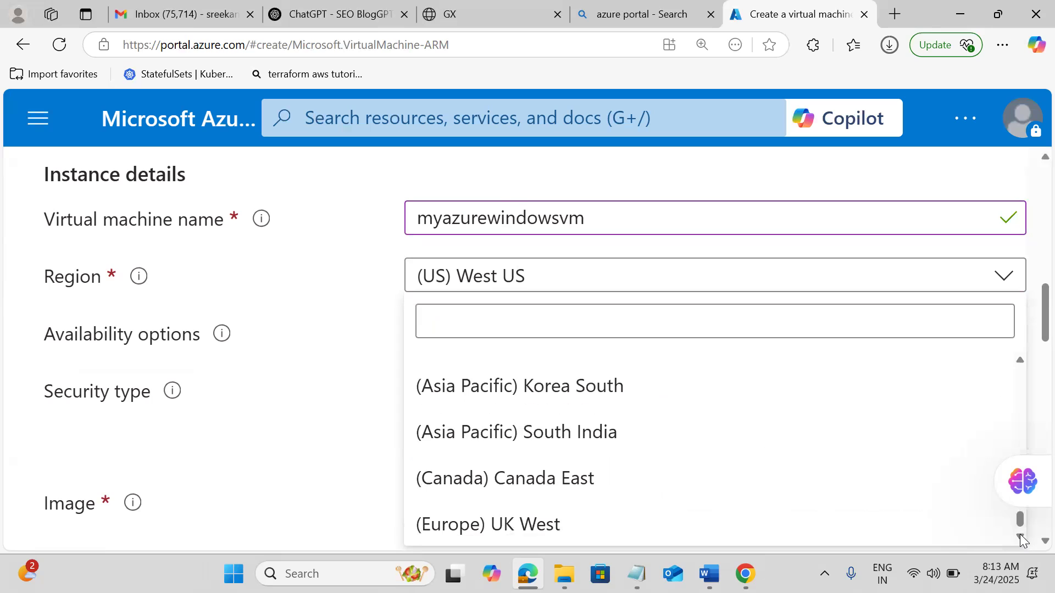
left_click(1022, 365)
left_click(1022, 365)
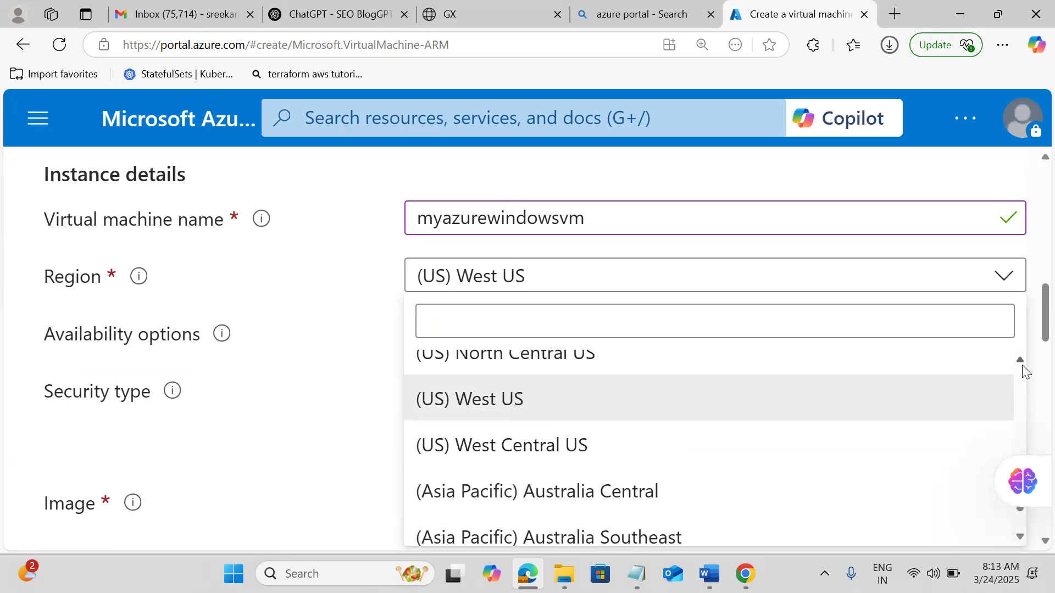
left_click(1022, 364)
left_click(1022, 365)
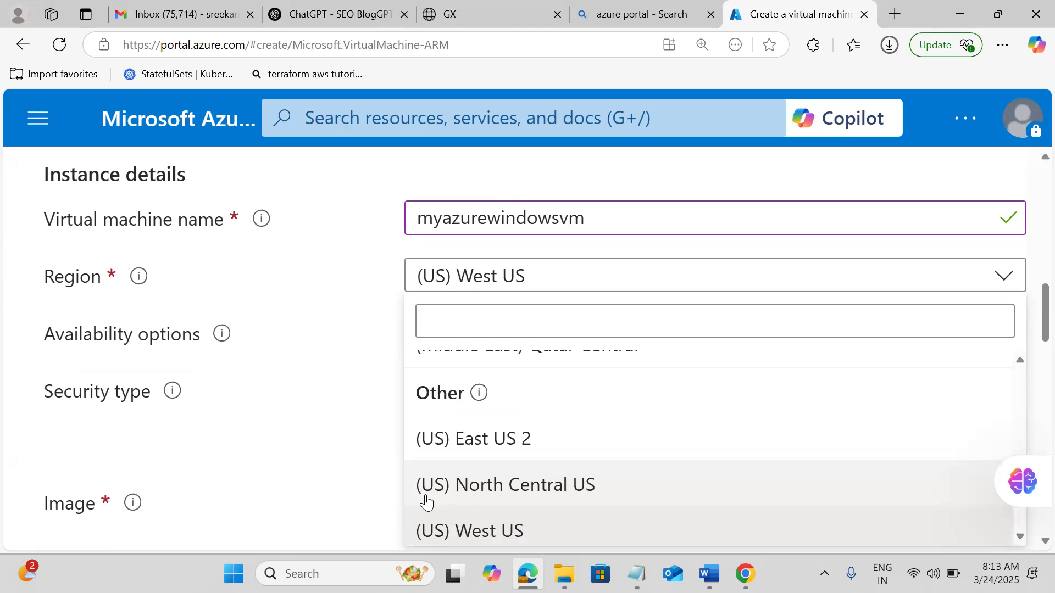
left_click(458, 531)
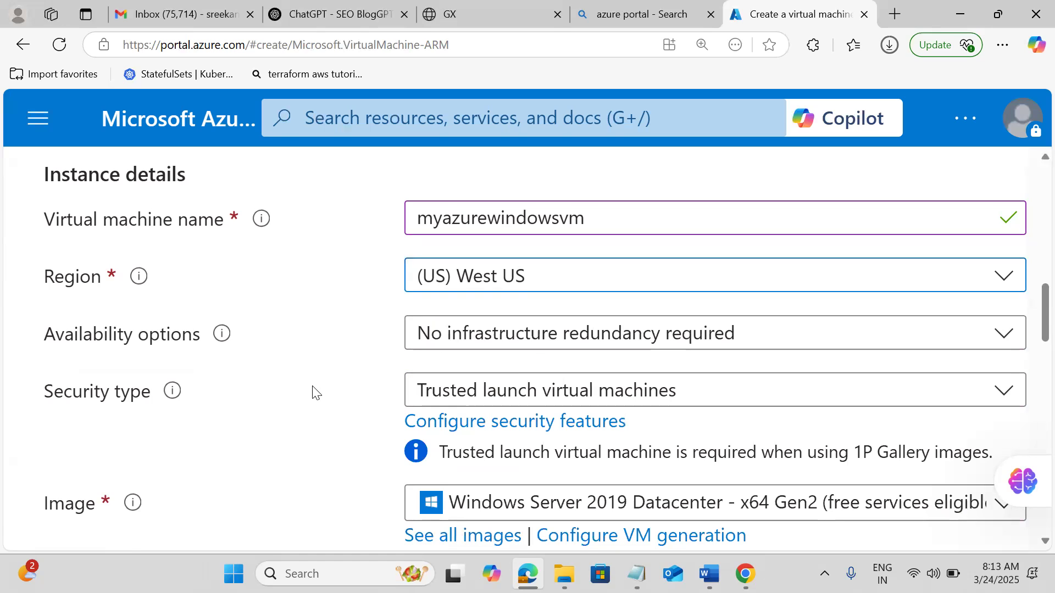
key("Return")
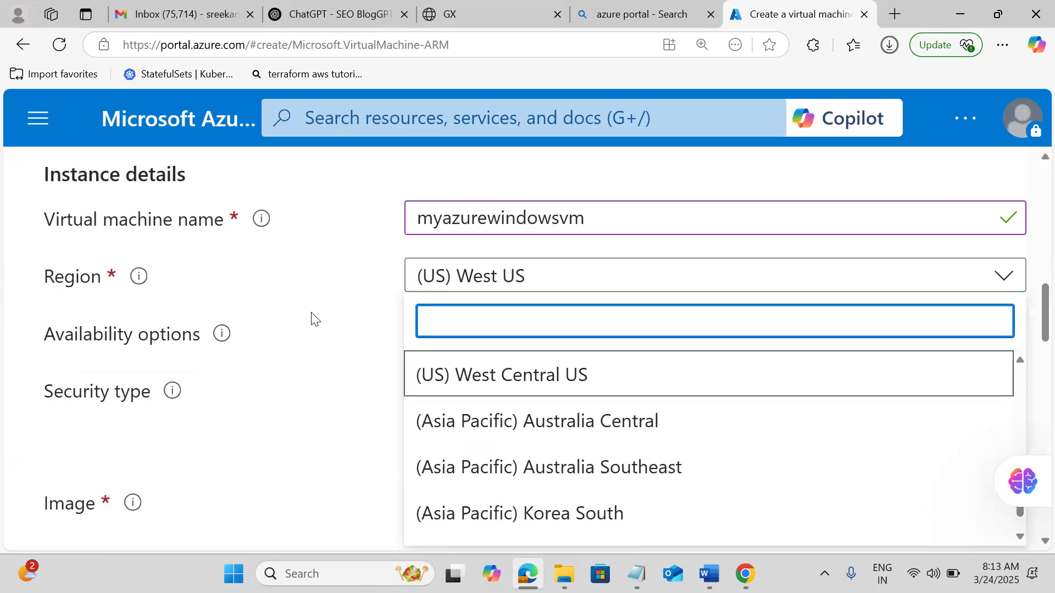
left_click(473, 370)
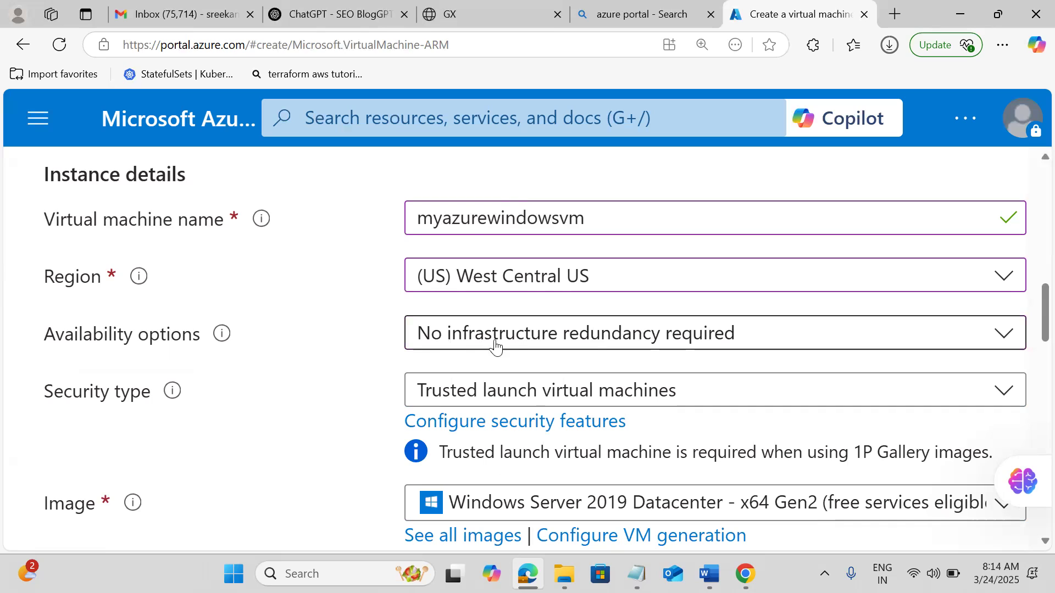
left_click(598, 339)
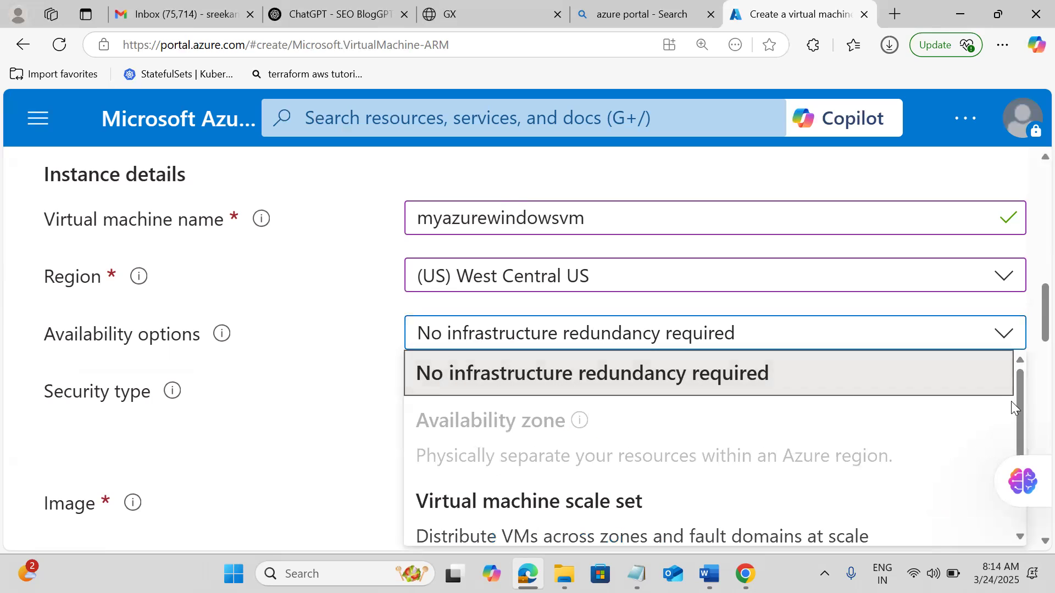
left_click_drag(1015, 404, 1030, 447)
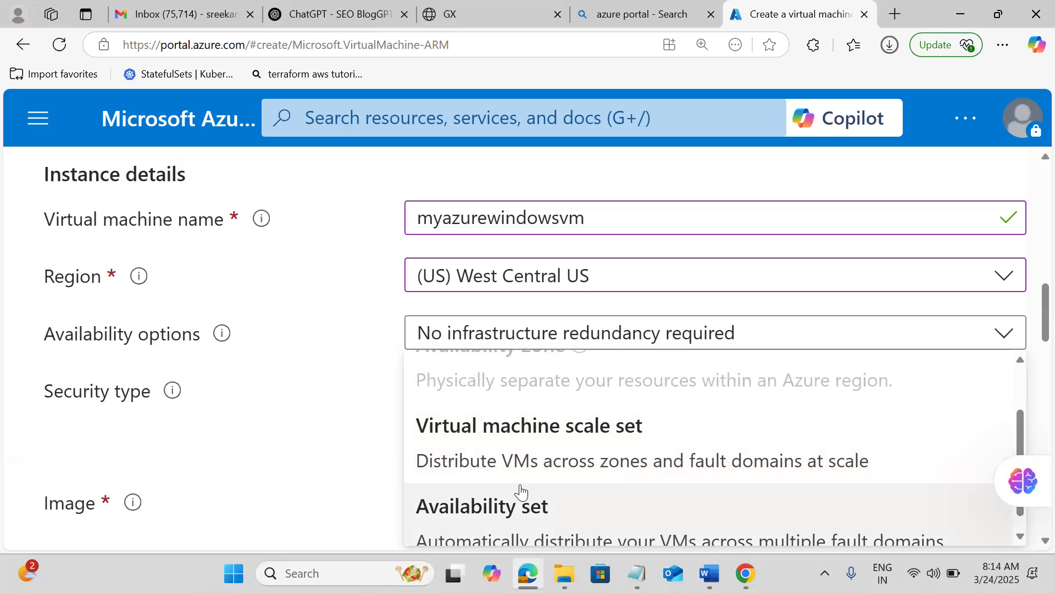
left_click(304, 439)
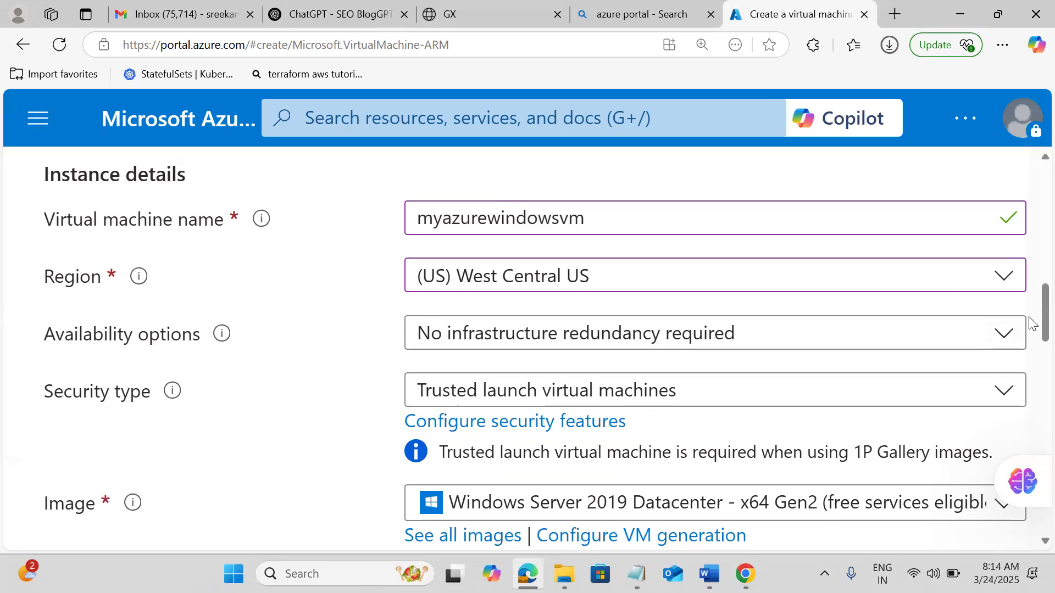
scroll(1031, 322, "down", 3)
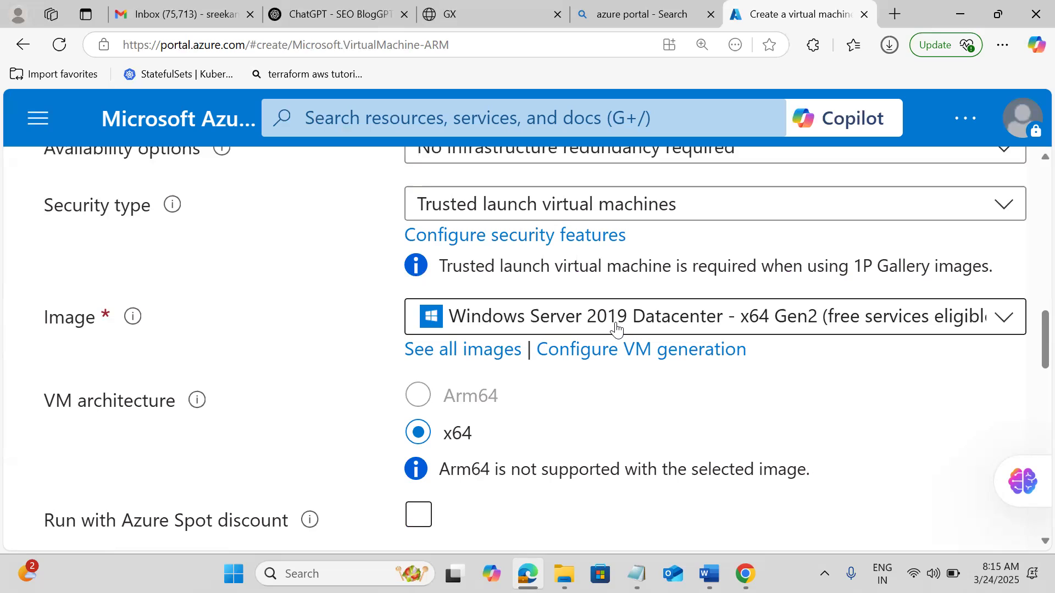
left_click(616, 329)
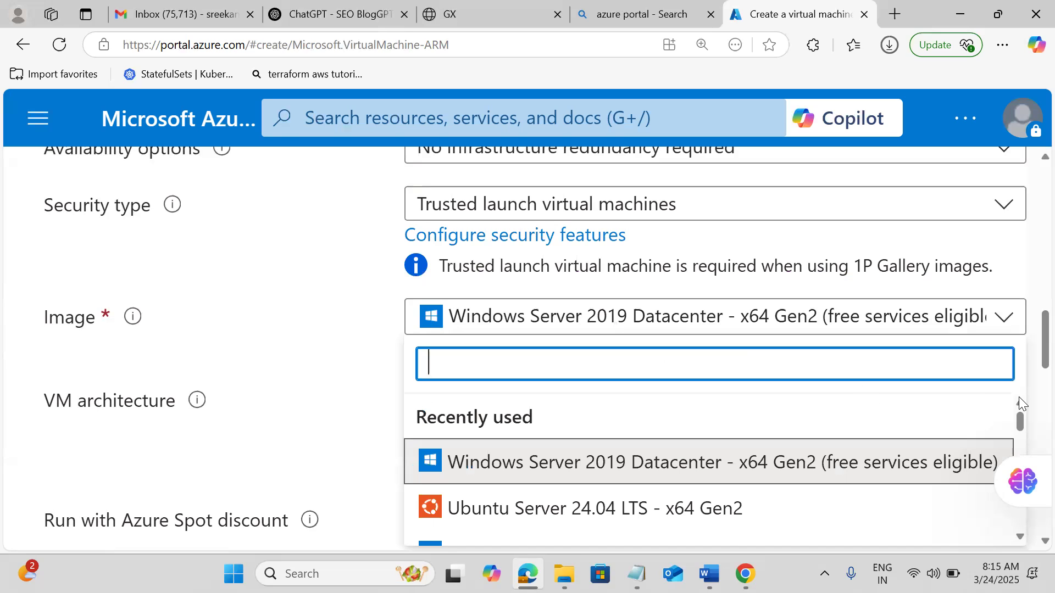
left_click(1017, 426)
left_click_drag(1017, 425, 1020, 437)
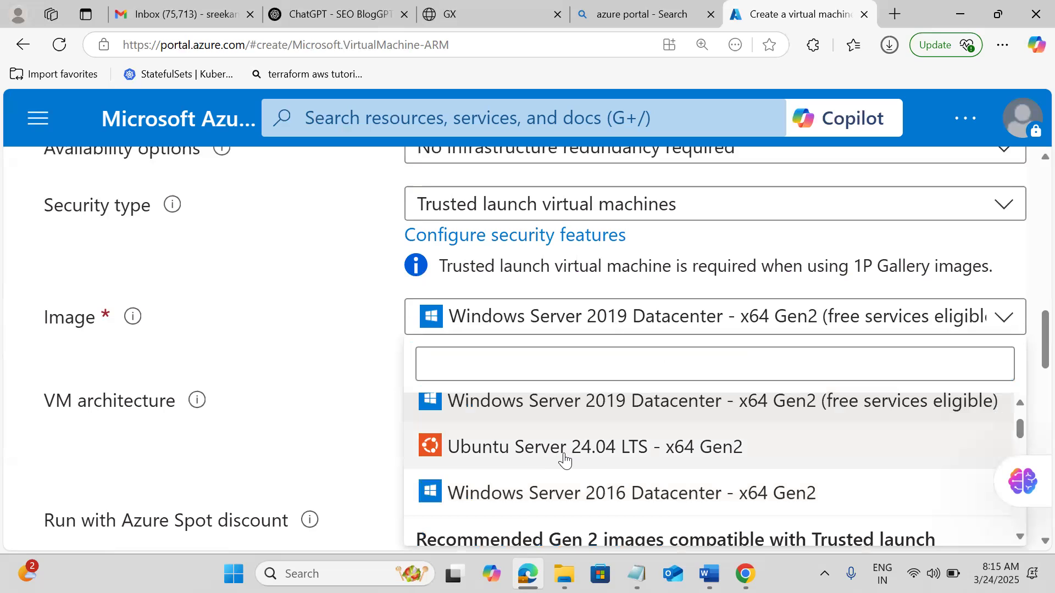
left_click_drag(1020, 537, 1021, 537)
left_click(1020, 537)
left_click(1021, 537)
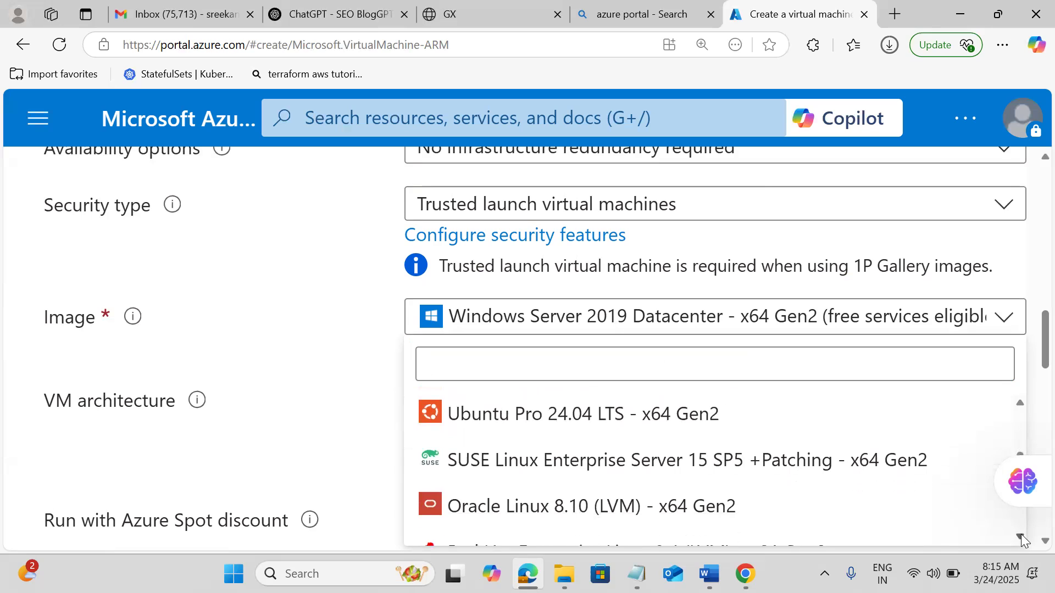
left_click(1021, 537)
left_click(1021, 537)
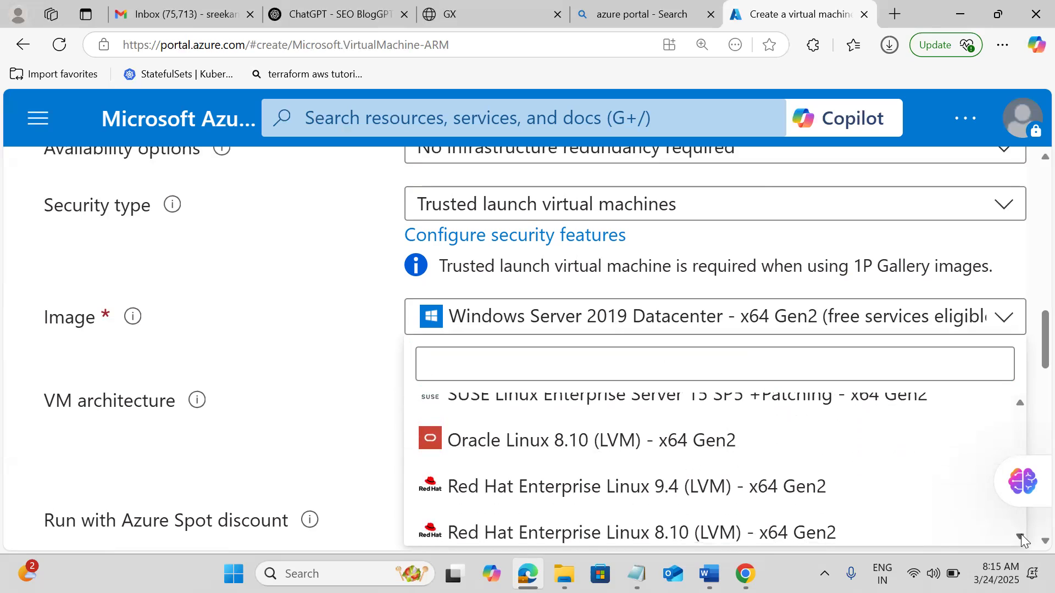
left_click(1021, 537)
left_click(1020, 537)
left_click(1020, 537)
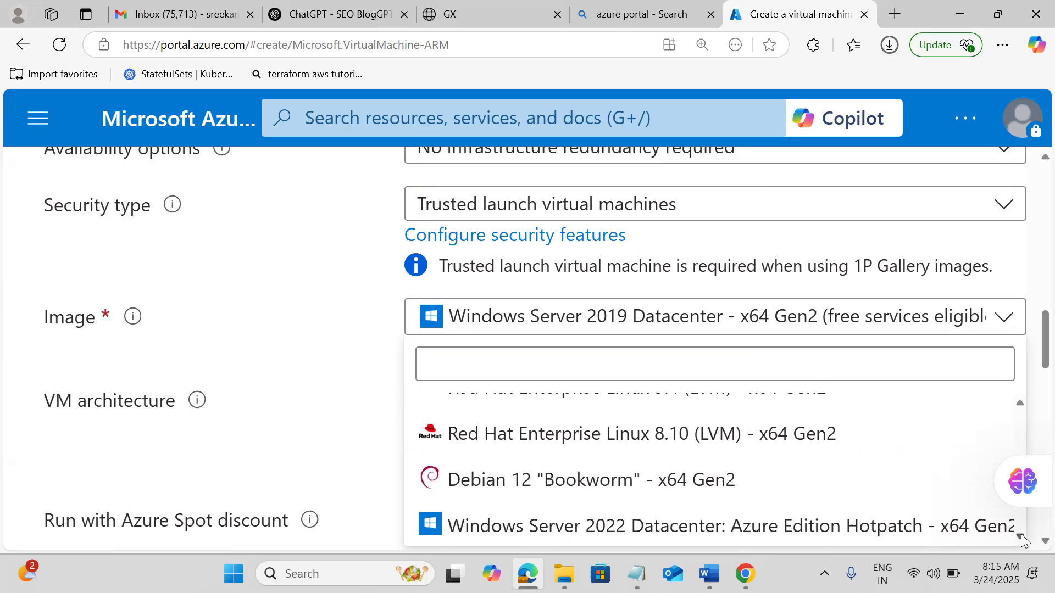
left_click(1021, 537)
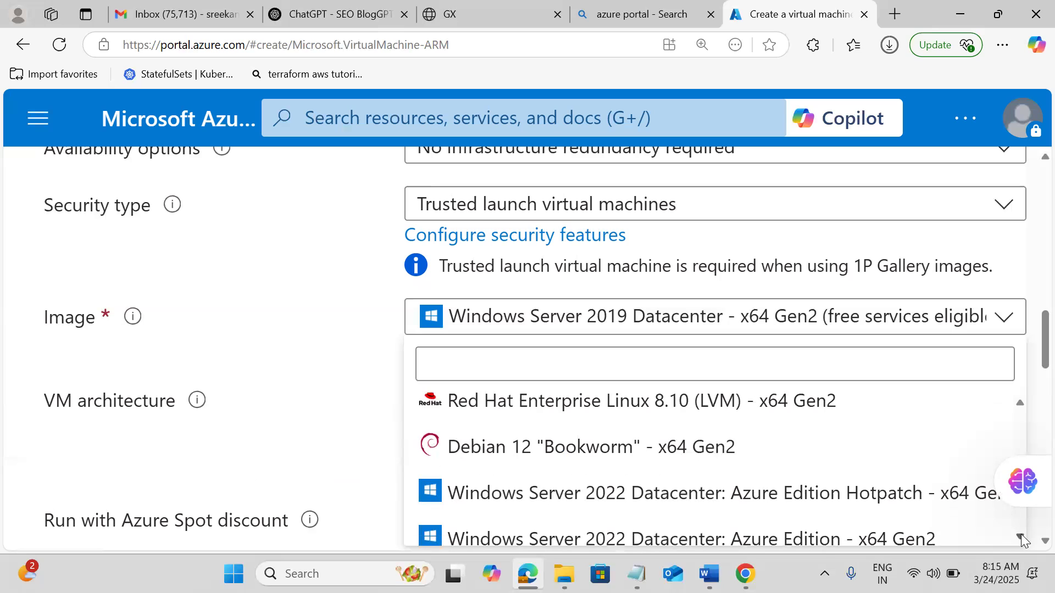
left_click(1020, 537)
left_click(1020, 537)
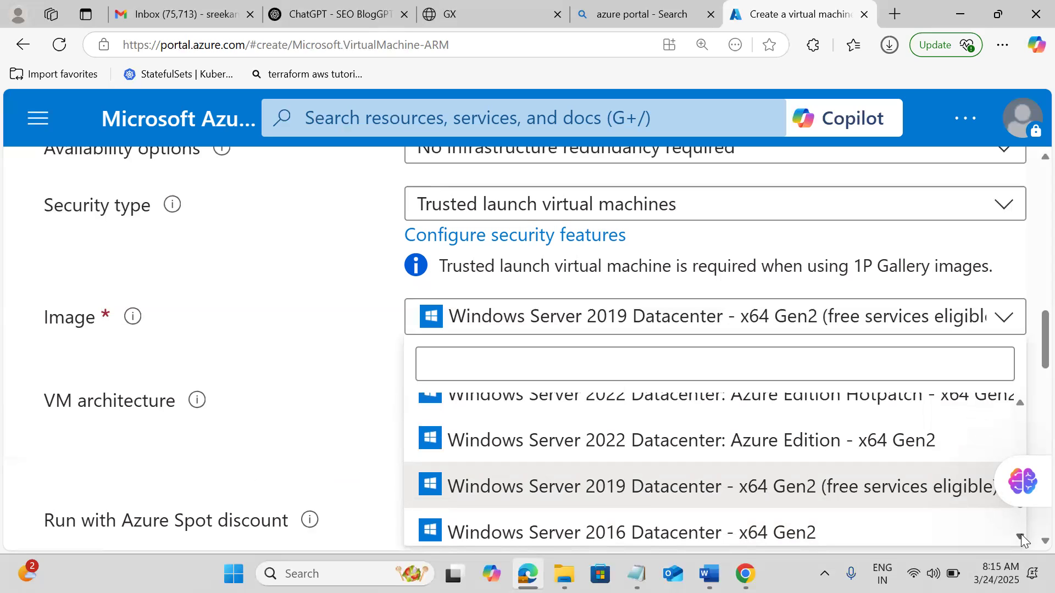
scroll(1023, 540, "down", 3)
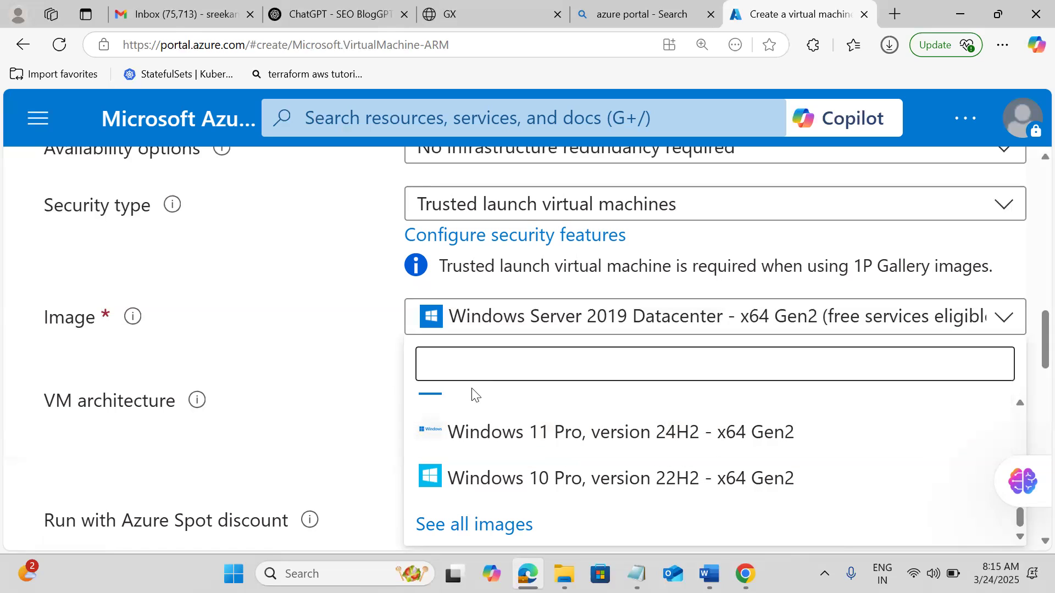
Browse all VM images, toggle the Azure services only filter off, and show Community Images.
left_click(468, 536)
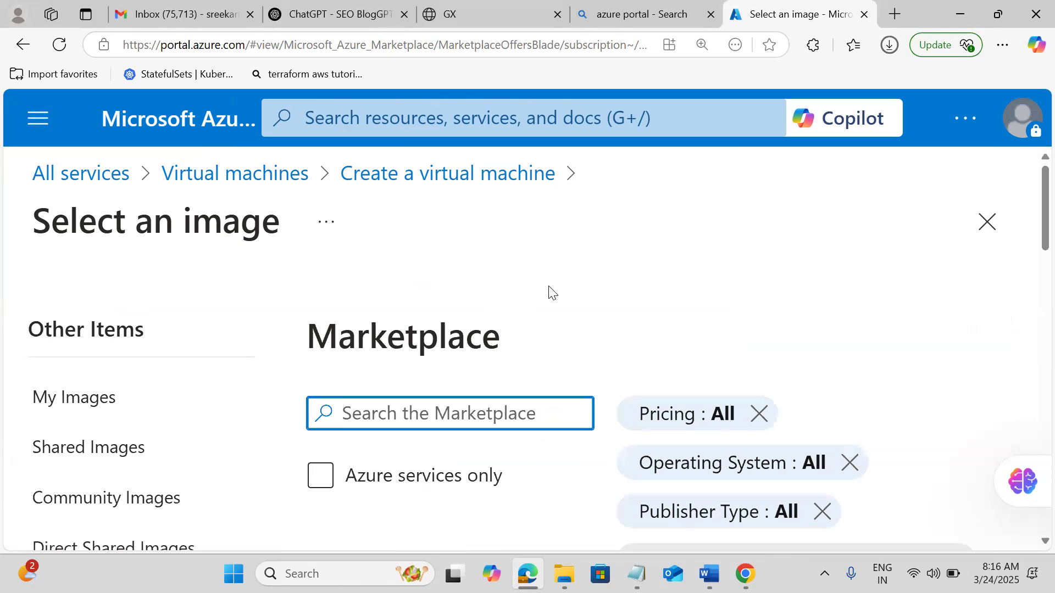
scroll(567, 236, "down", 2)
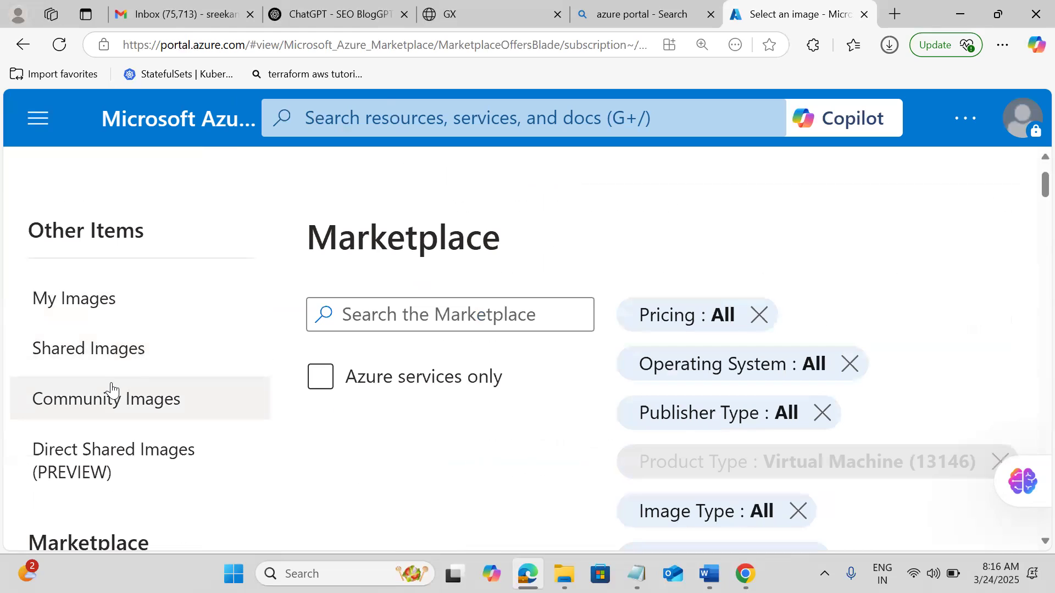
scroll(444, 189, "down", 4)
left_click(444, 187)
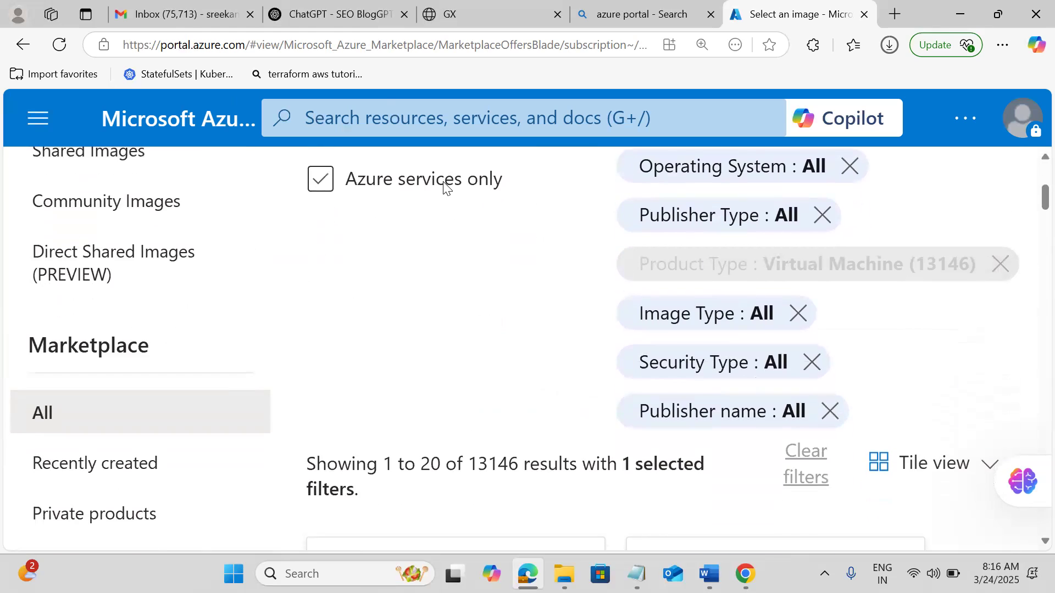
left_click(444, 187)
scroll(1031, 171, "up", 5)
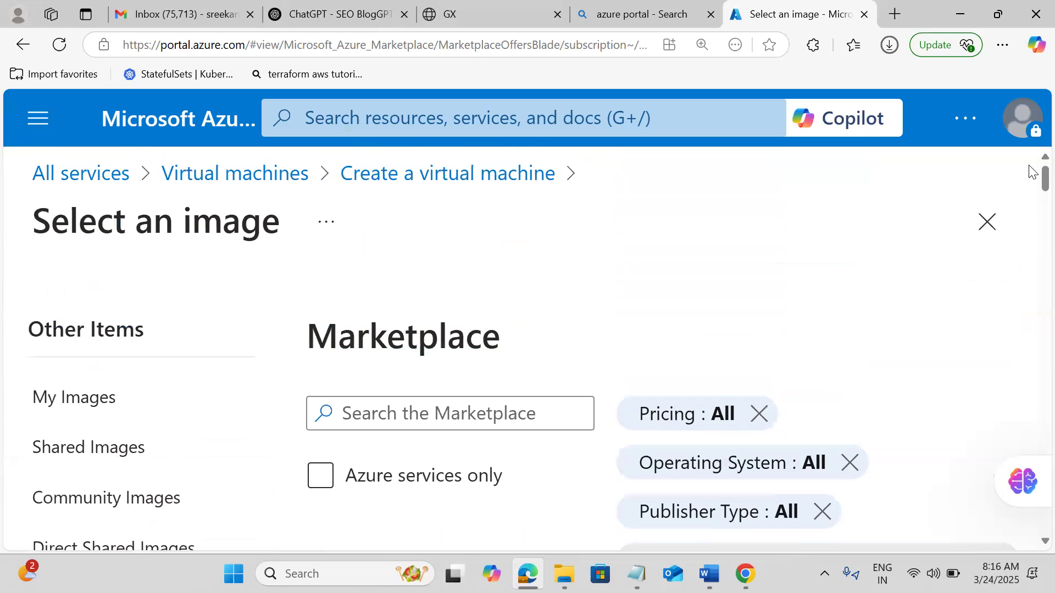
left_click(93, 496)
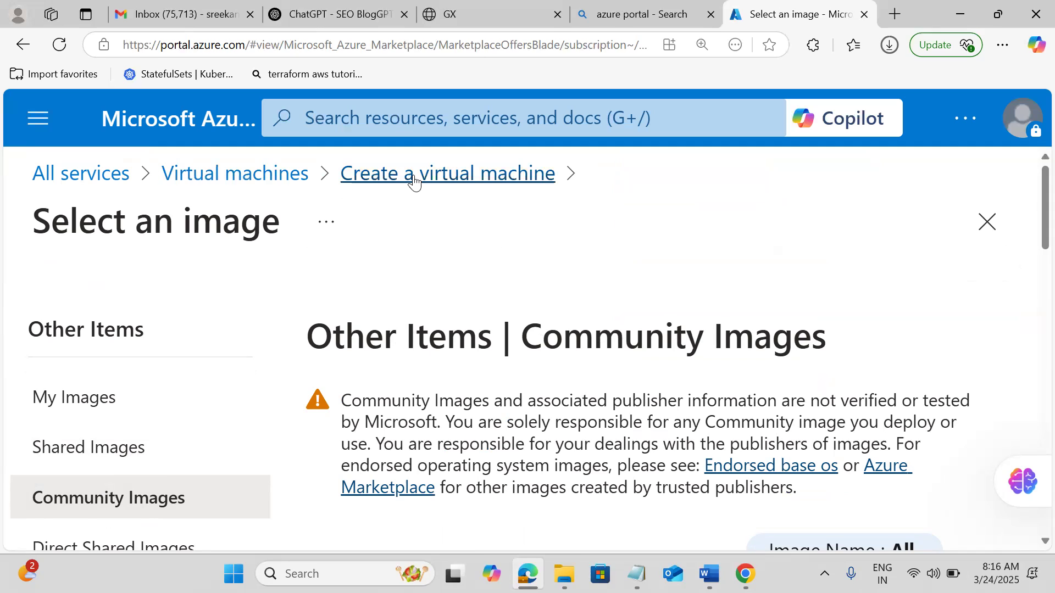
Return to the Create a virtual machine form and scroll down to the Standard_DS1_v2 size.
left_click(461, 187)
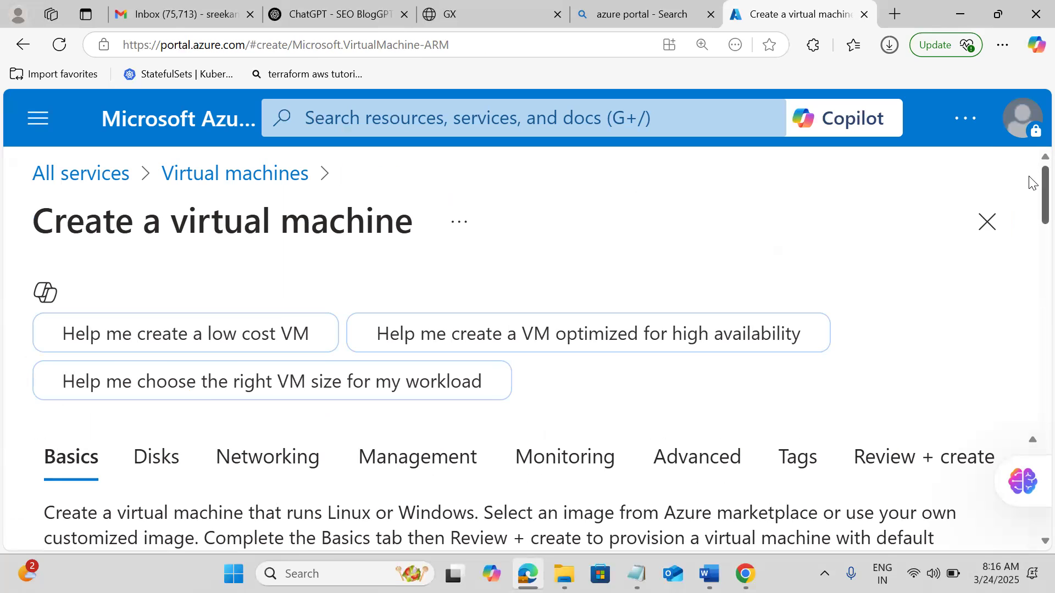
scroll(1031, 185, "down", 10)
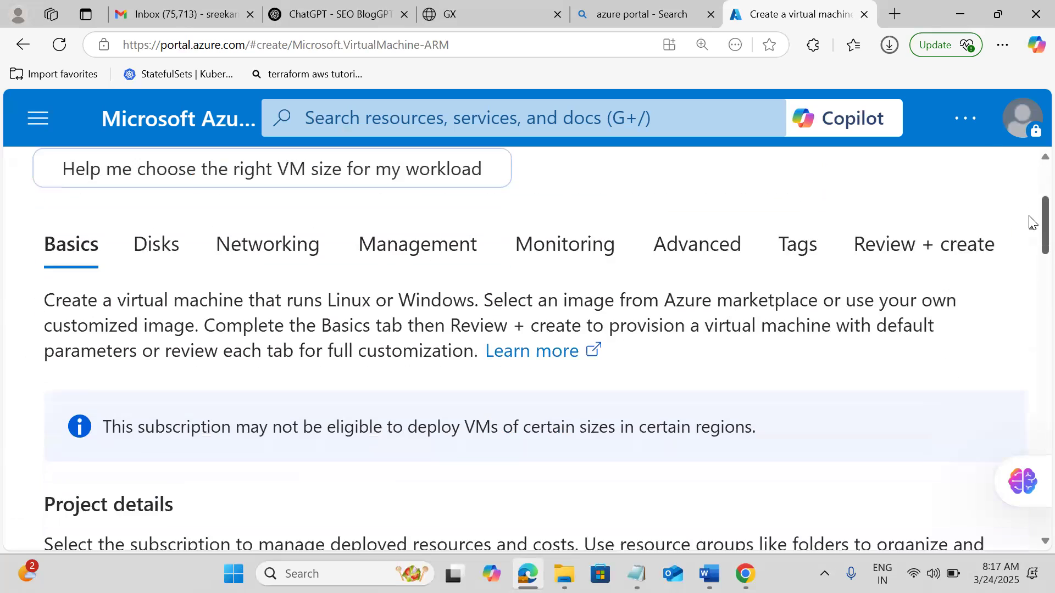
left_click_drag(1031, 279, 1032, 331)
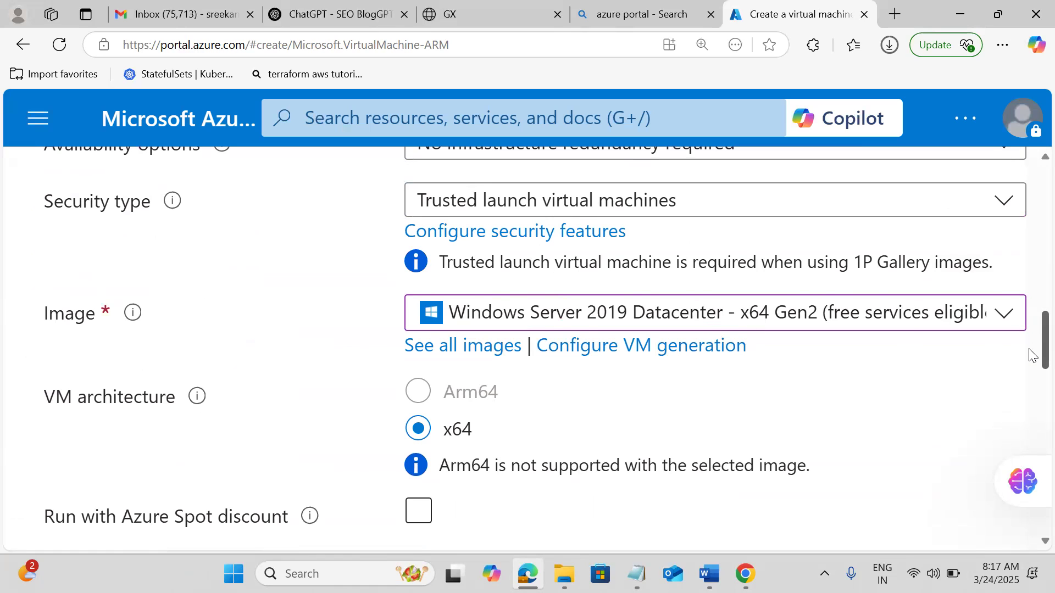
scroll(1031, 355, "down", 3)
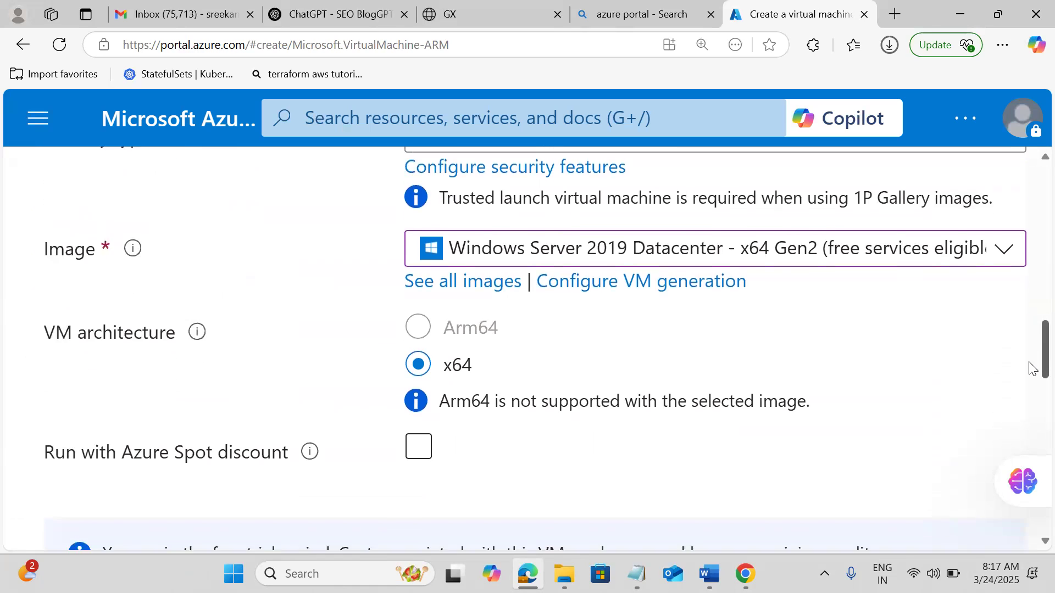
scroll(1032, 371, "down", 1)
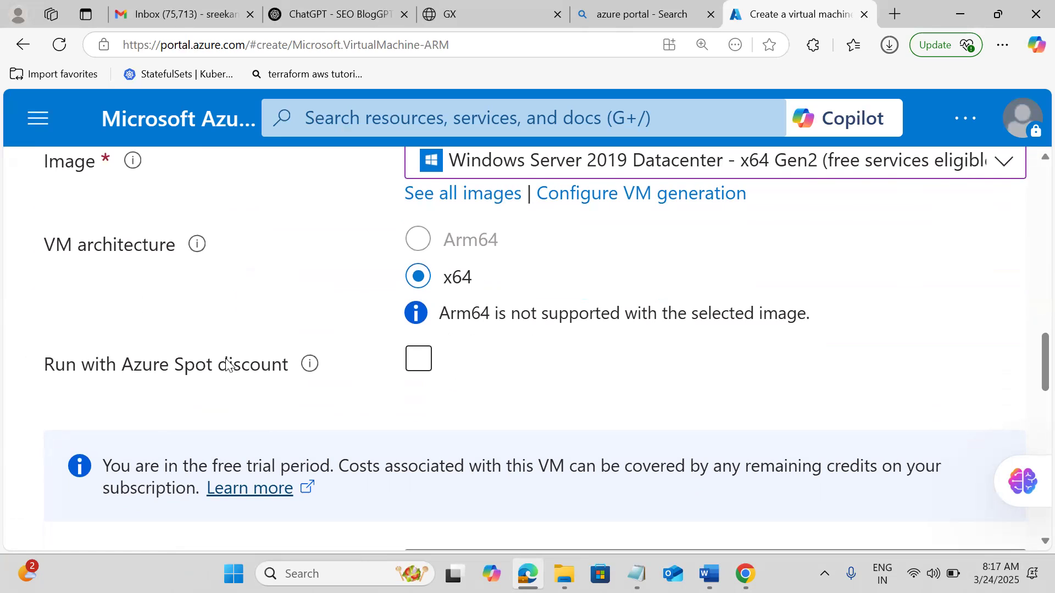
left_click(425, 364)
scroll(1033, 387, "down", 2)
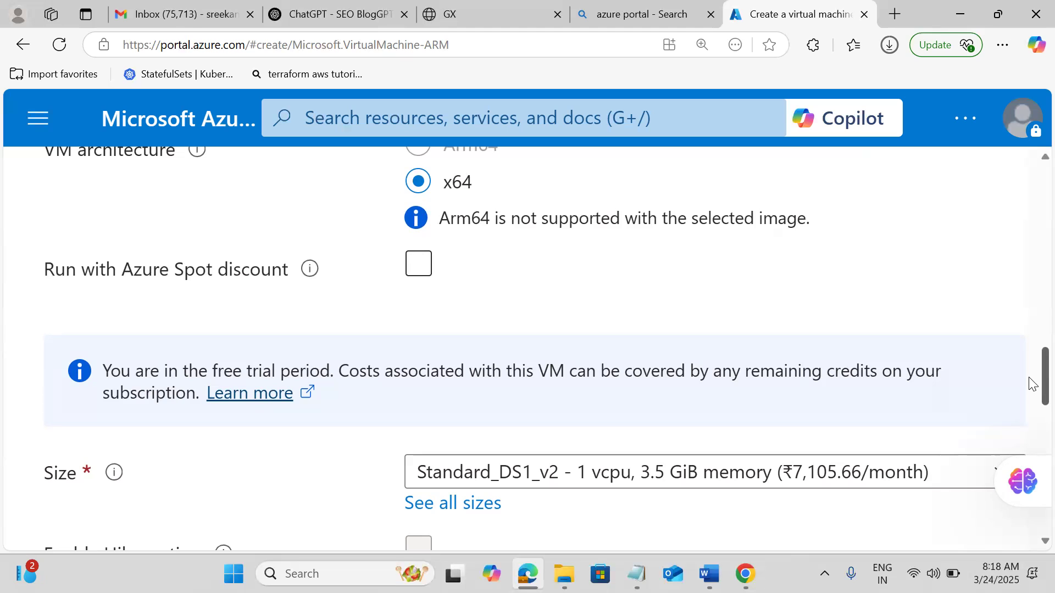
Bring up the VM size picker listing 641 sizes, with Standard_DS1_v2 current.
scroll(1031, 384, "down", 3)
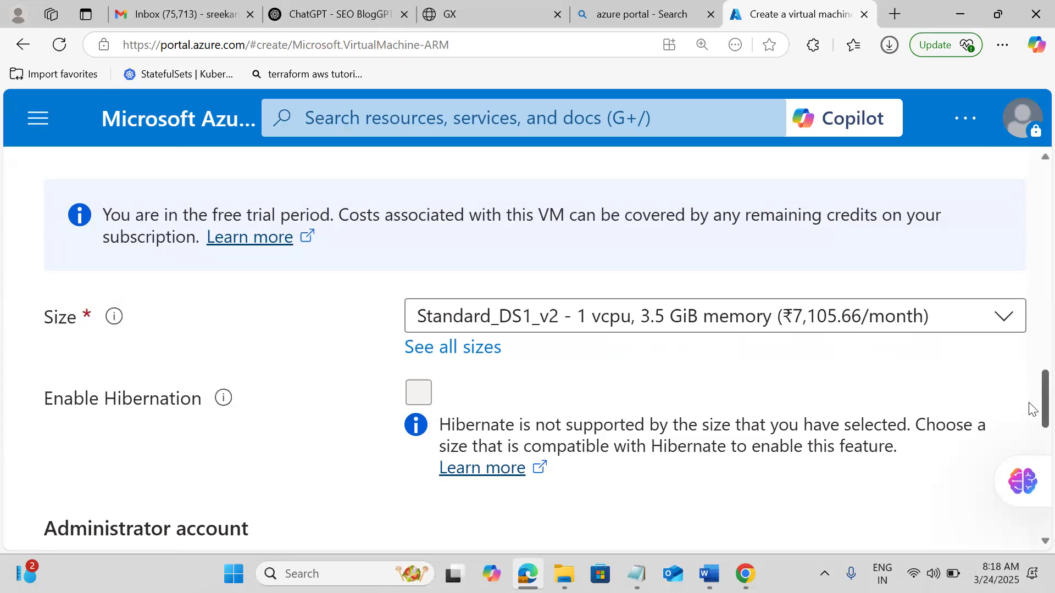
scroll(1031, 410, "down", 1)
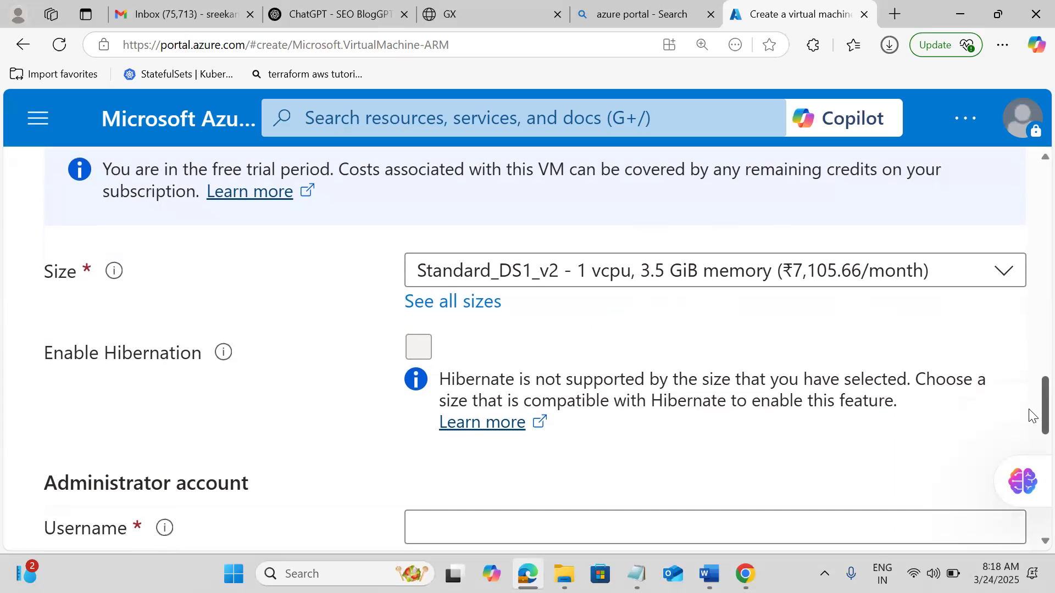
left_click(456, 303)
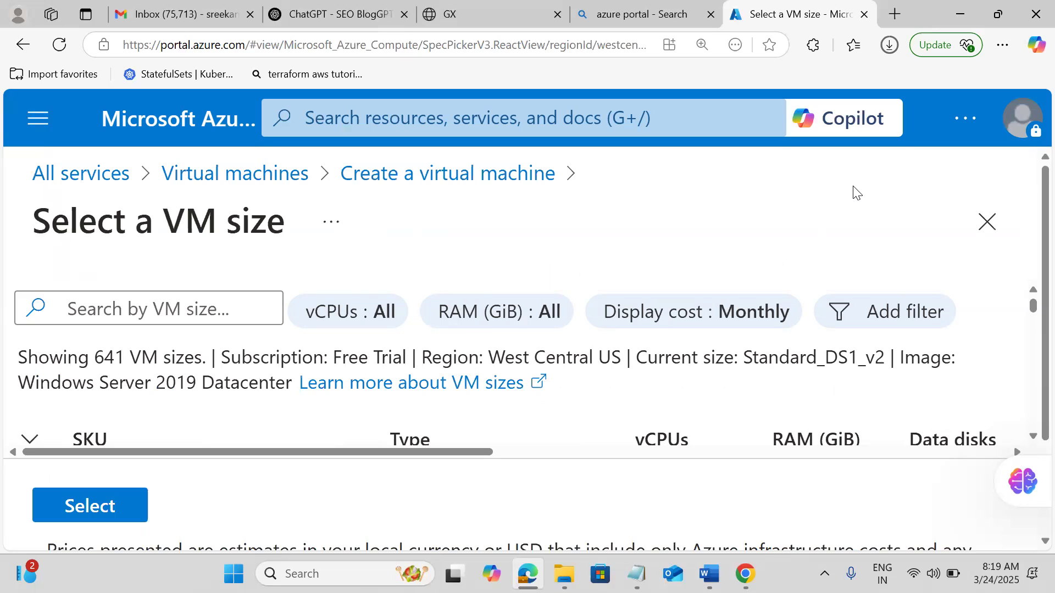
left_click(1032, 438)
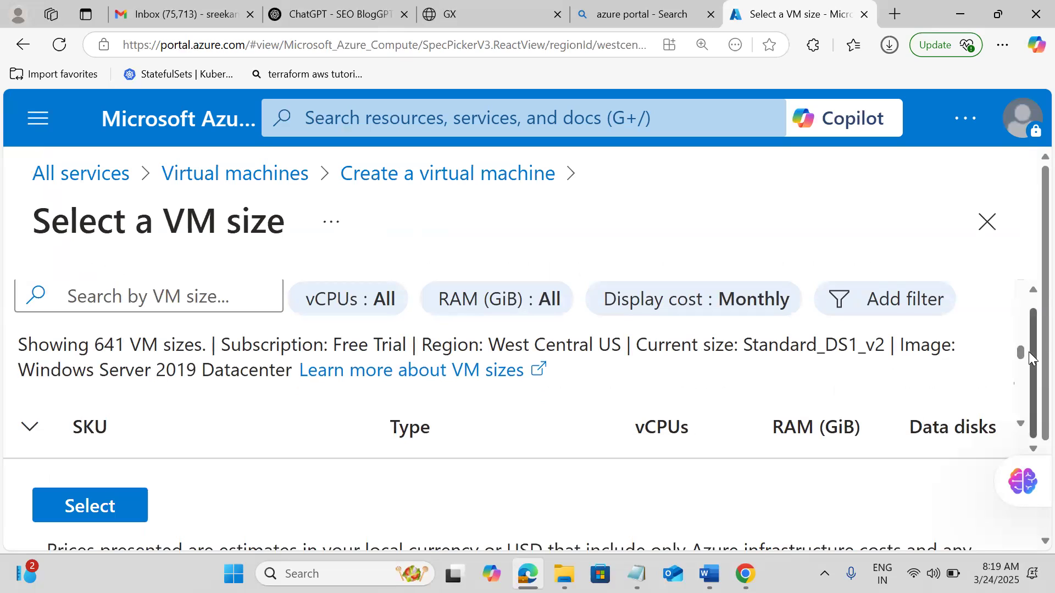
left_click(1019, 425)
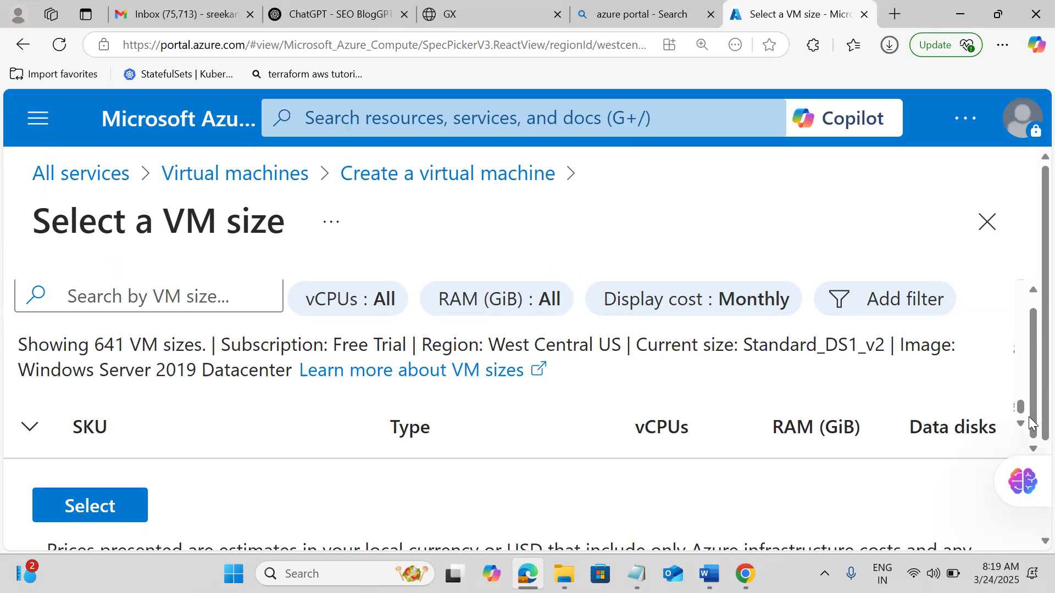
scroll(1030, 423, "down", 3)
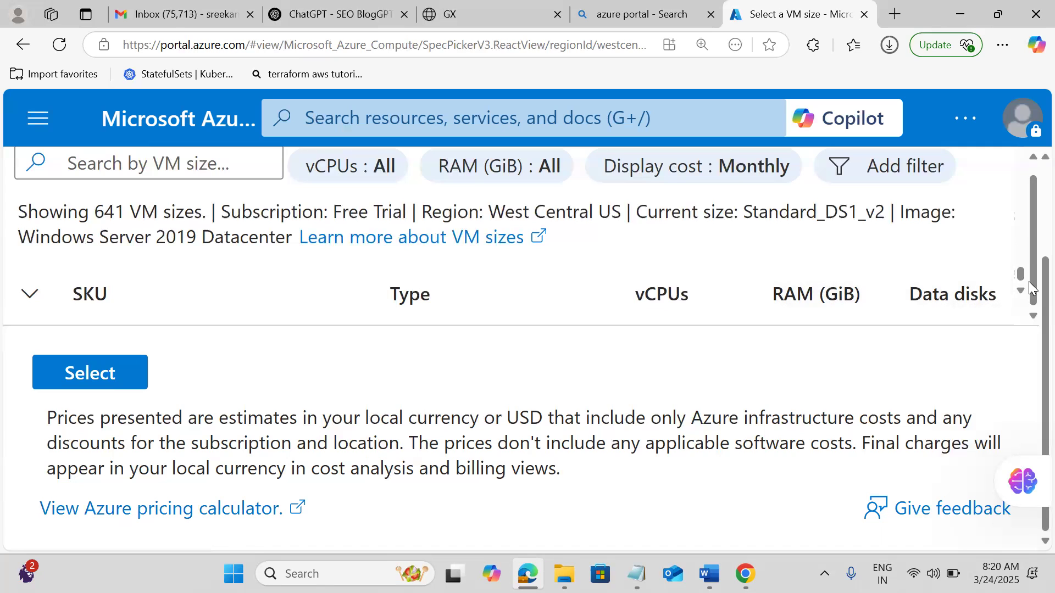
scroll(1029, 281, "up", 3)
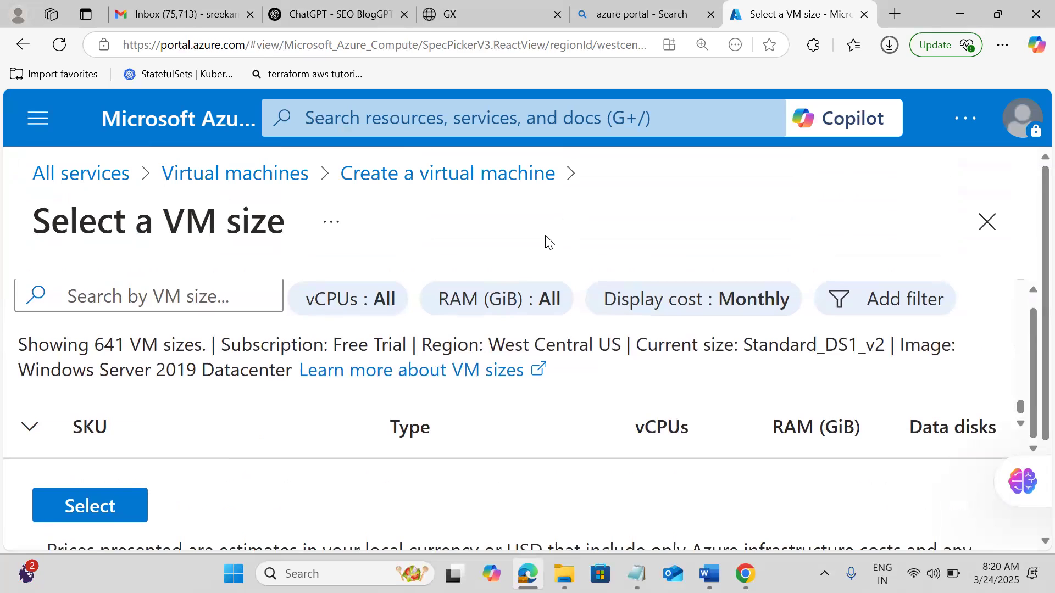
left_click(459, 174)
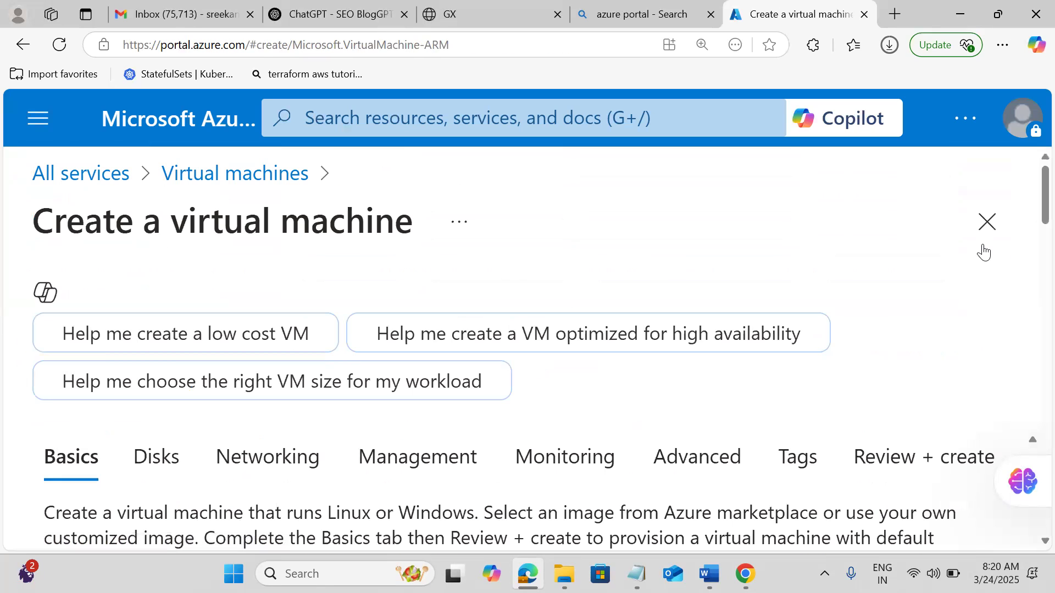
left_click_drag(1031, 196, 1031, 412)
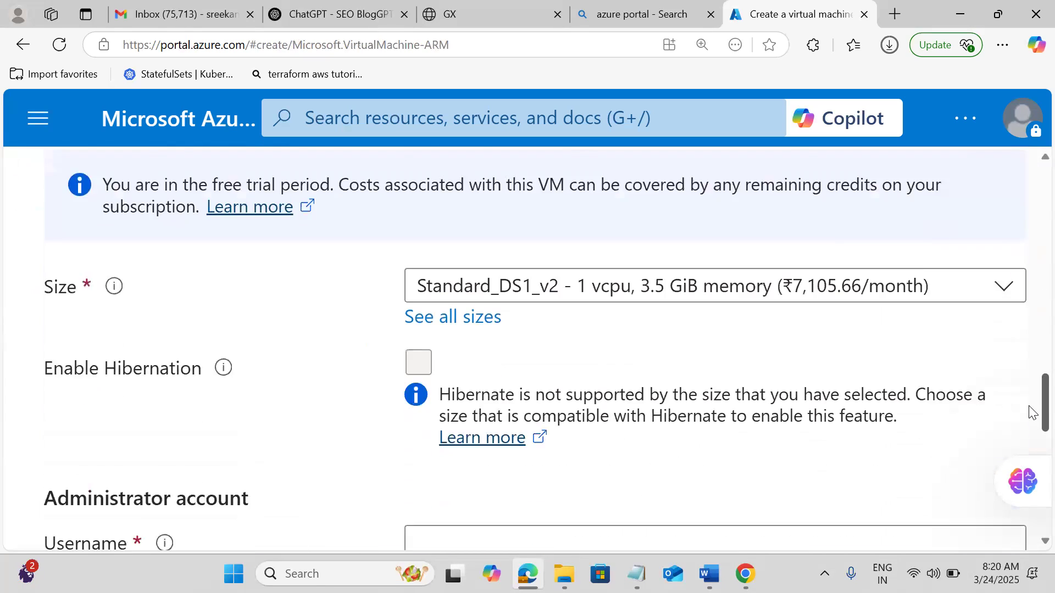
scroll(1032, 412, "down", 1)
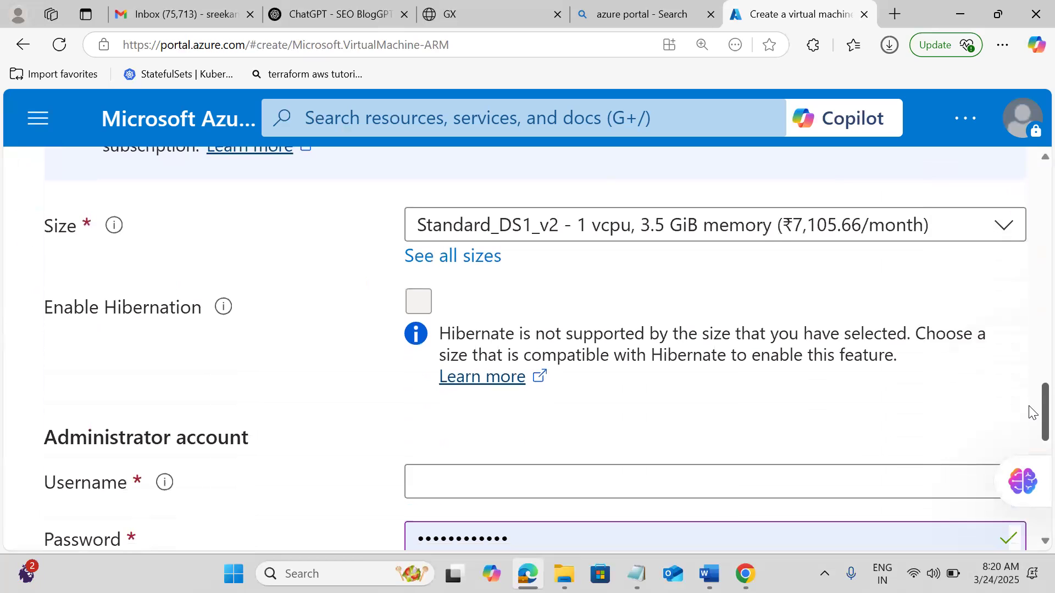
scroll(1031, 413, "down", 1)
scroll(1032, 413, "up", 1)
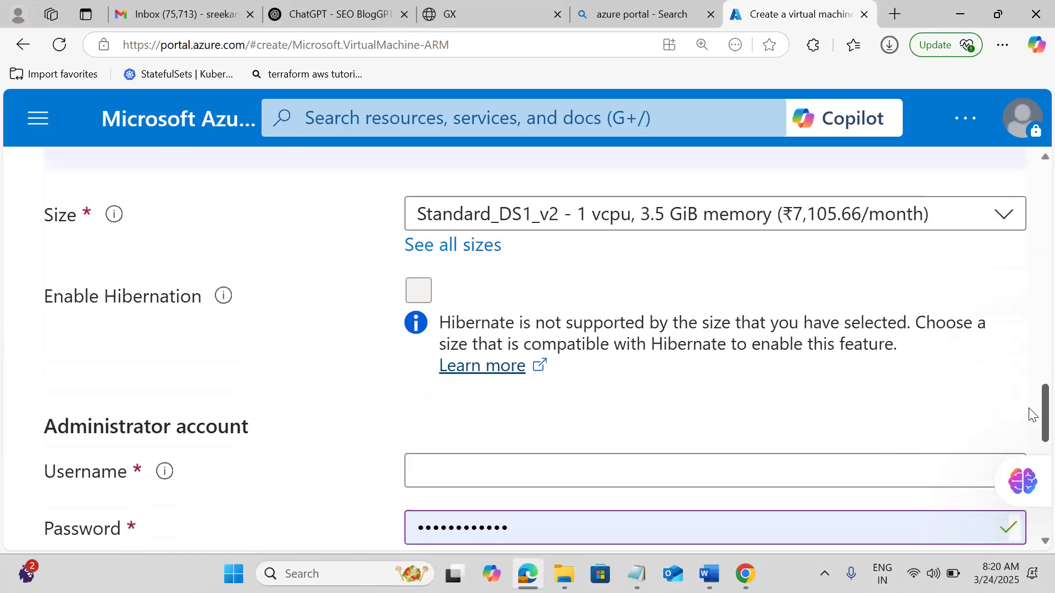
scroll(1031, 413, "down", 1)
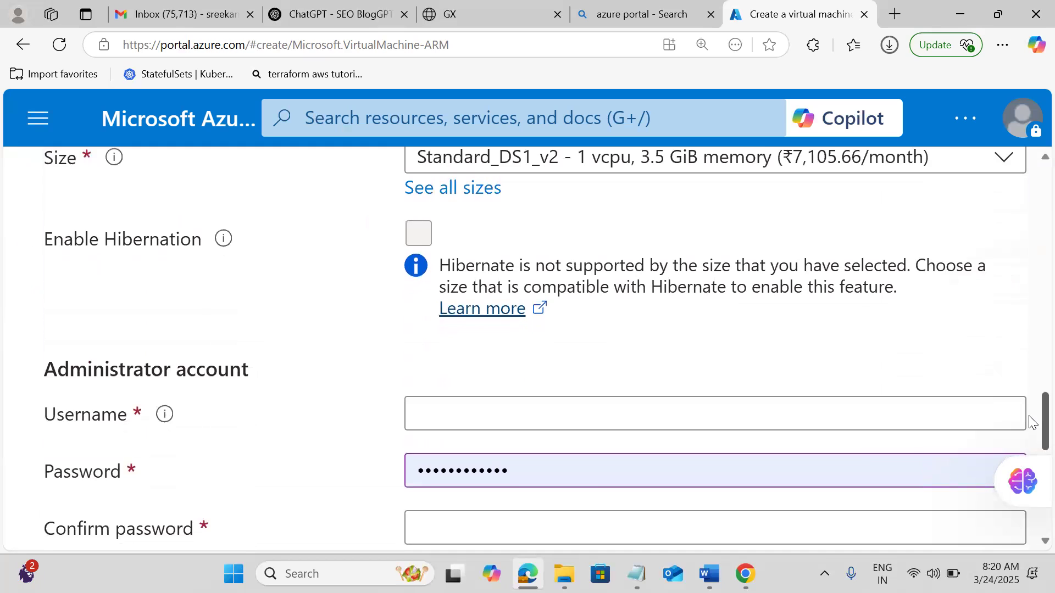
scroll(1031, 426, "down", 2)
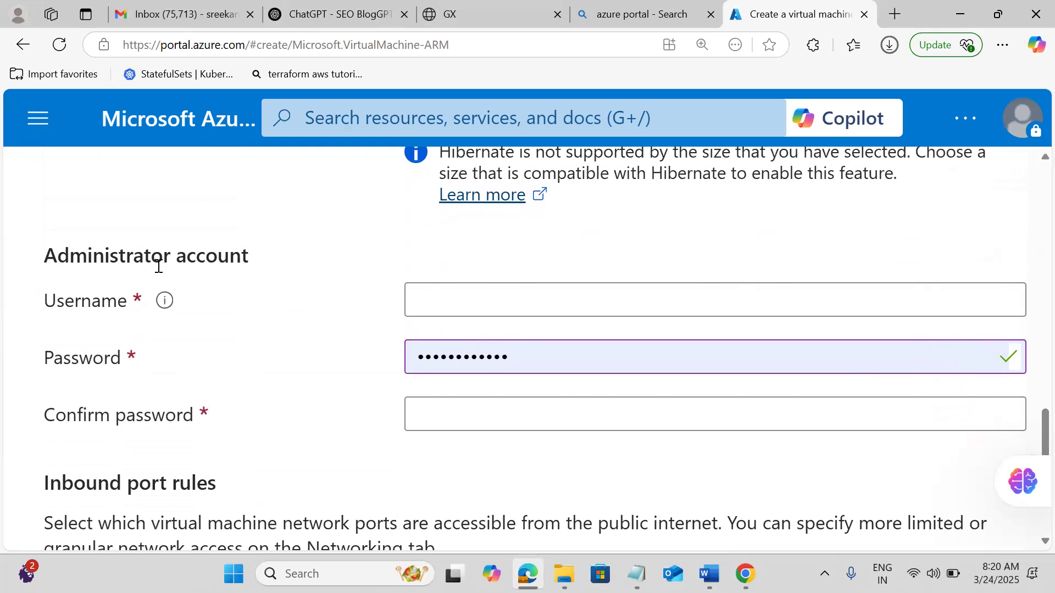
Set the administrator username to azureuser after 'administrator' is rejected as a reserved word.
left_click(447, 296)
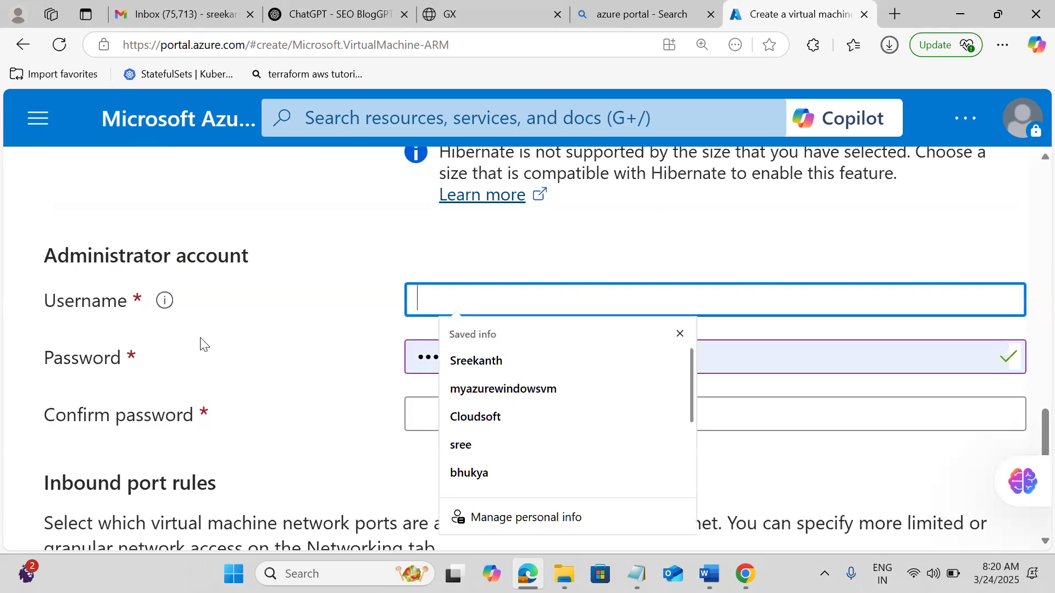
left_click(161, 307)
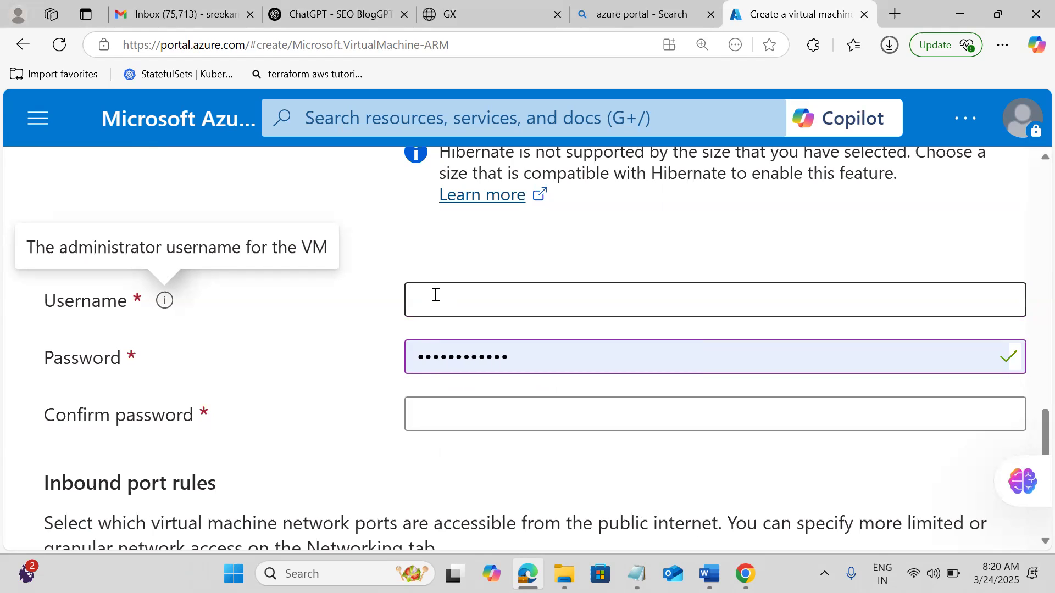
left_click(435, 295)
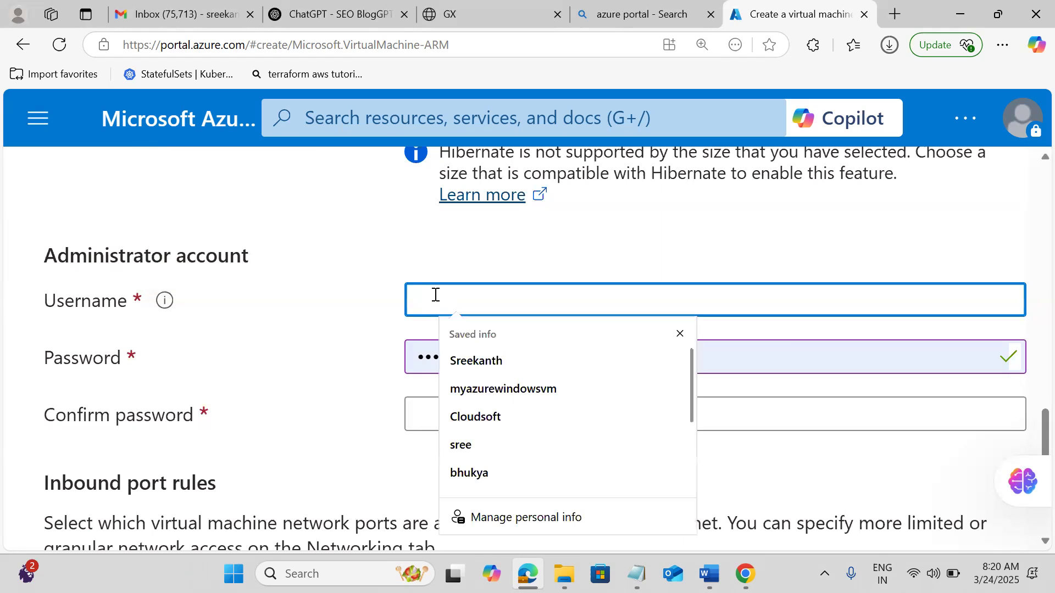
type("adminis")
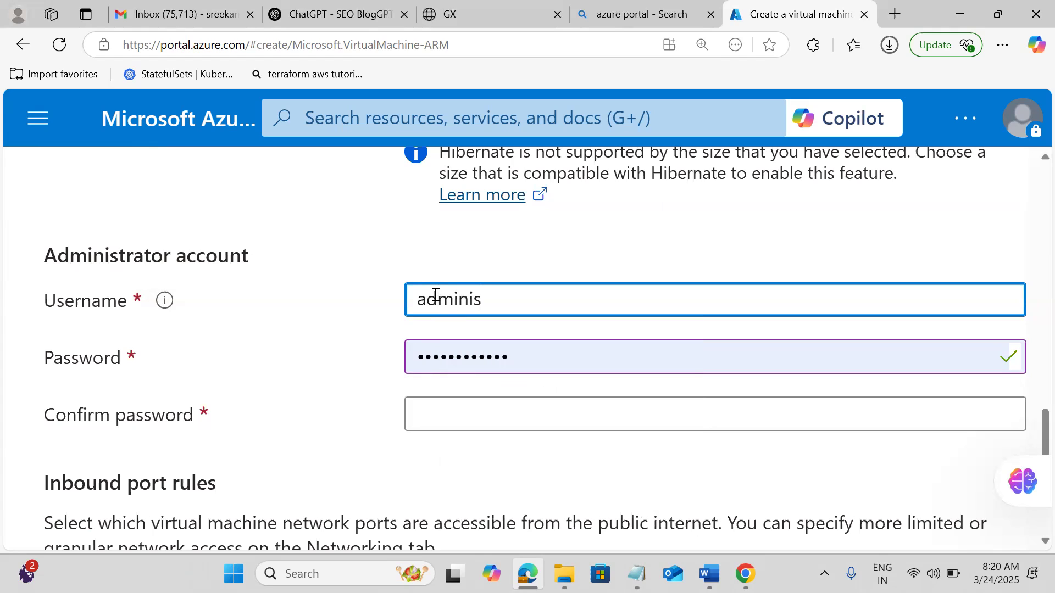
type("trator")
key("BackSpace")
type("or")
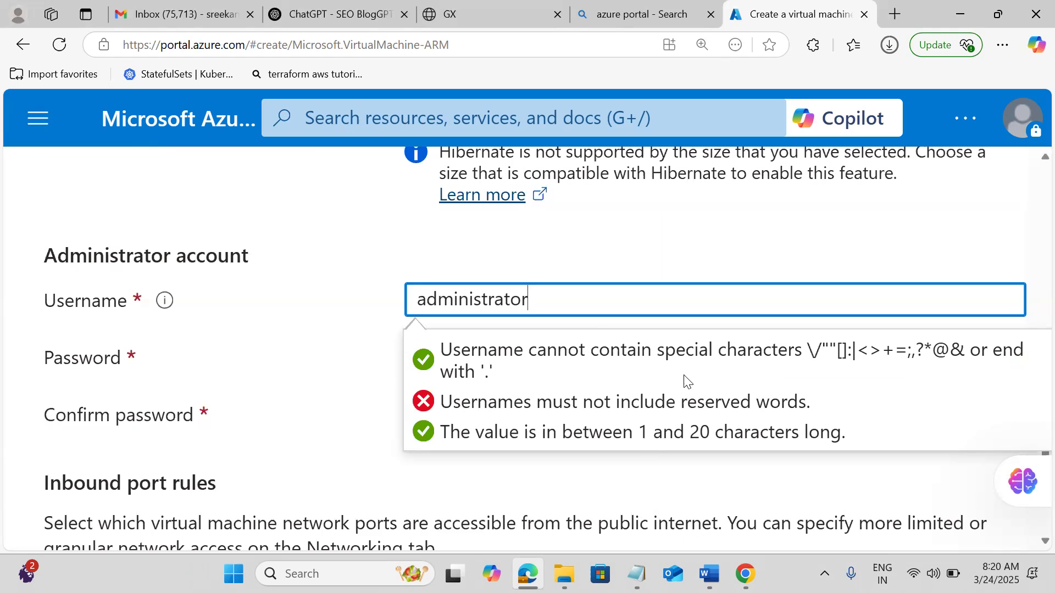
key("BackSpace")
key("BackSpace")
key("BackSpace")
key("BackSpace")
key("BackSpace")
key("BackSpace")
key("BackSpace")
key("BackSpace")
key("BackSpace")
key("BackSpace")
key("BackSpace")
key("BackSpace")
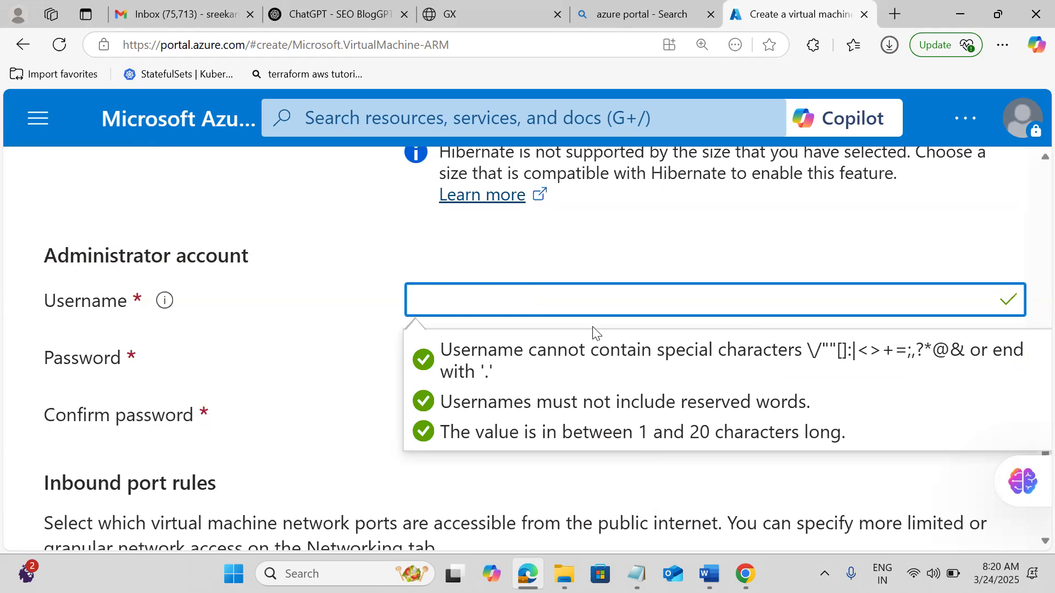
type("azu")
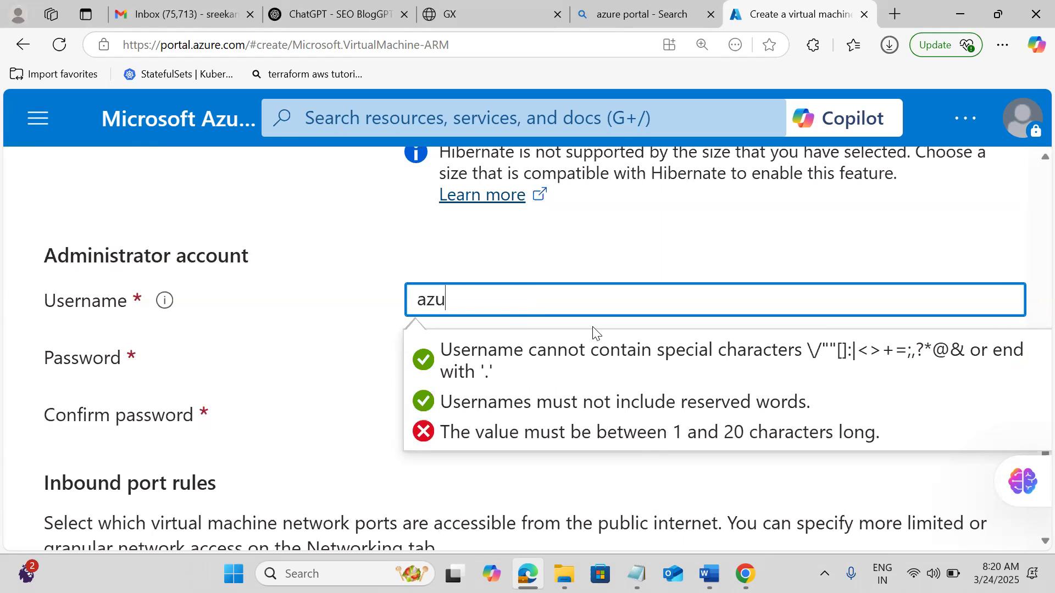
type("reuser")
key("Tab")
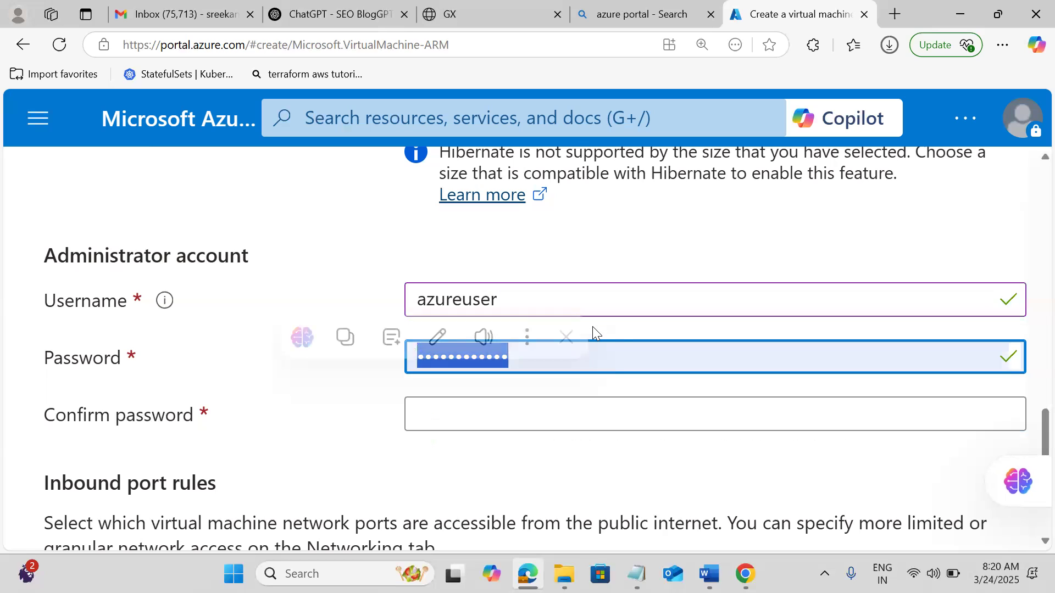
left_click(367, 394)
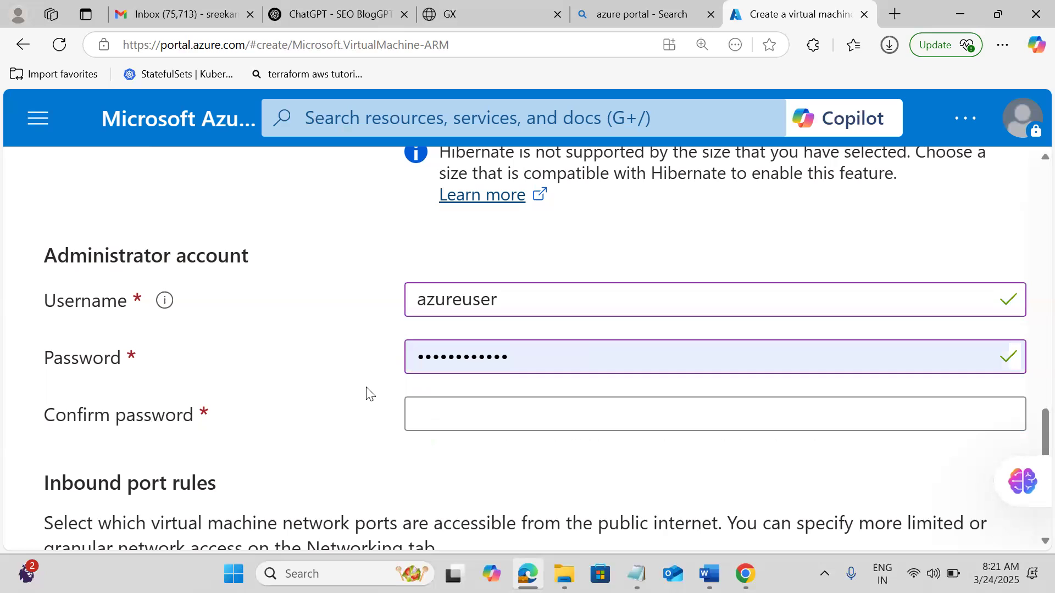
Replace the administrator password with a new complex one and enter it again to confirm.
left_click(533, 362)
key("BackSpace")
key("BackSpace")
key("BackSpace")
key("BackSpace")
key("BackSpace")
key("BackSpace")
key("BackSpace")
key("BackSpace")
key("BackSpace")
key("BackSpace")
key("BackSpace")
key("BackSpace")
key("BackSpace")
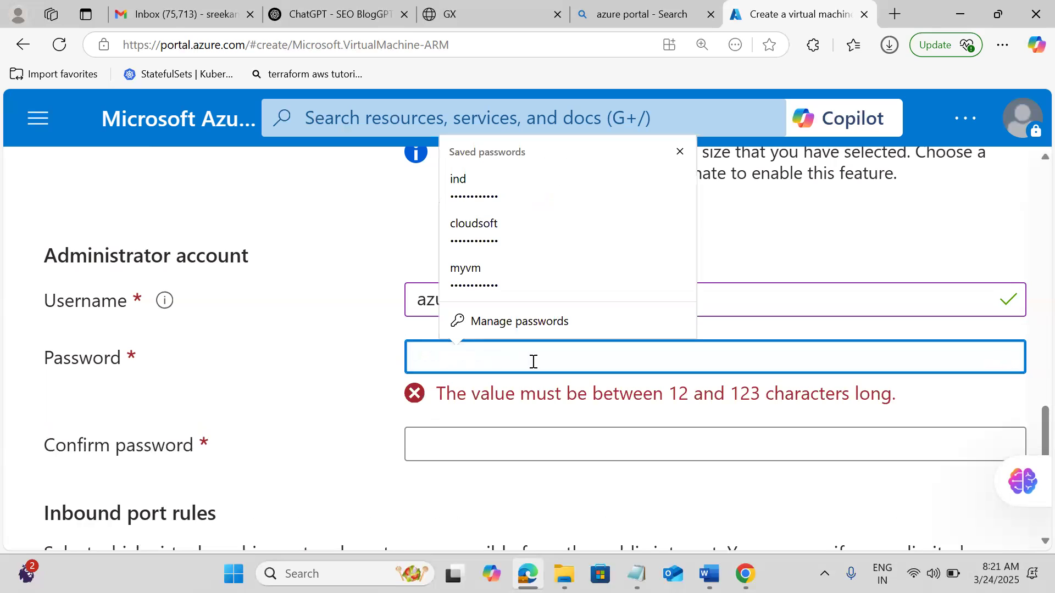
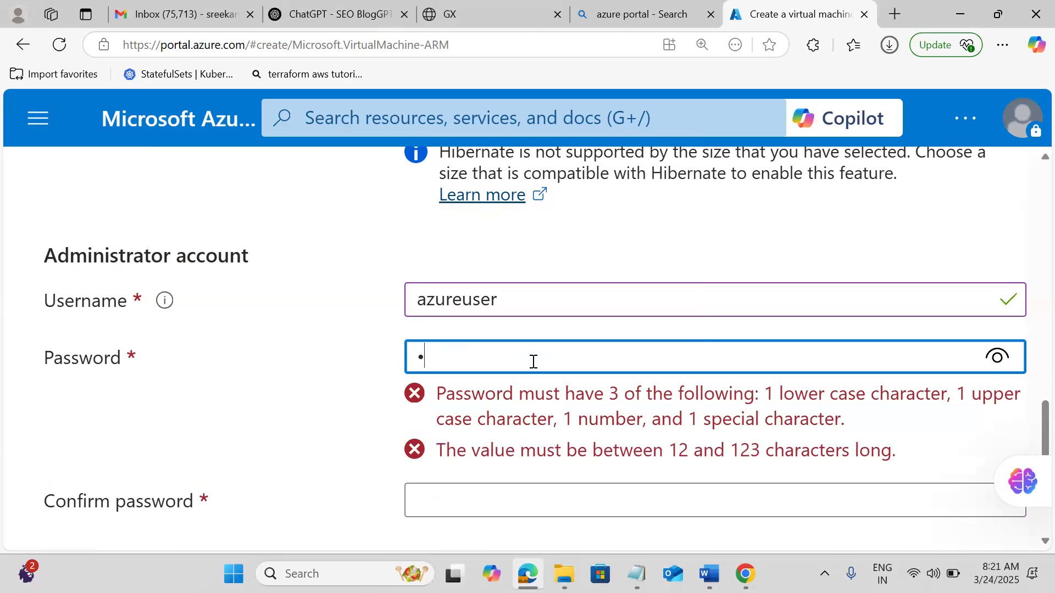
key("Tab")
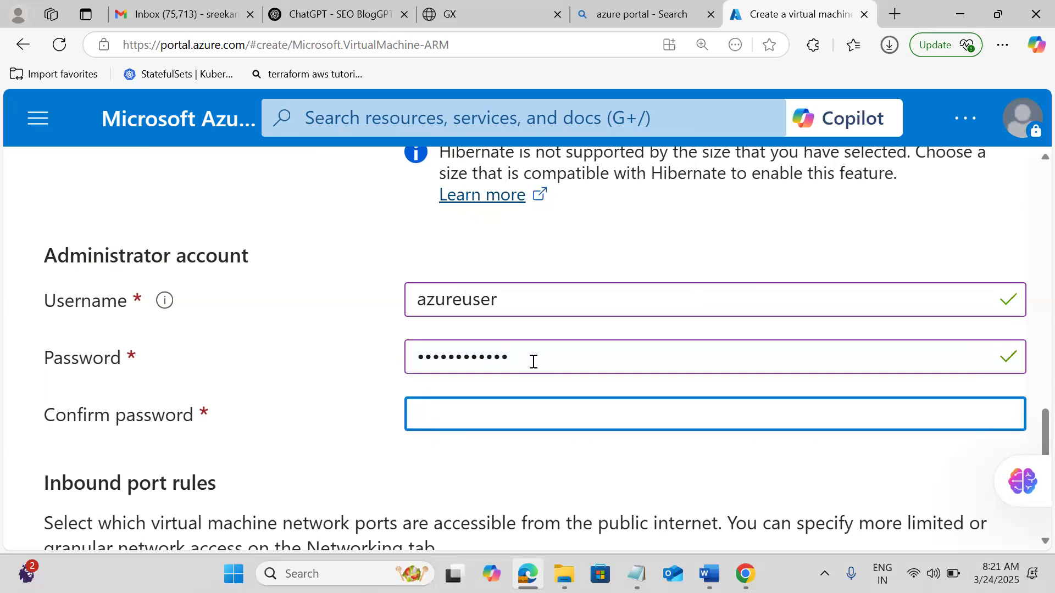
left_click(464, 461)
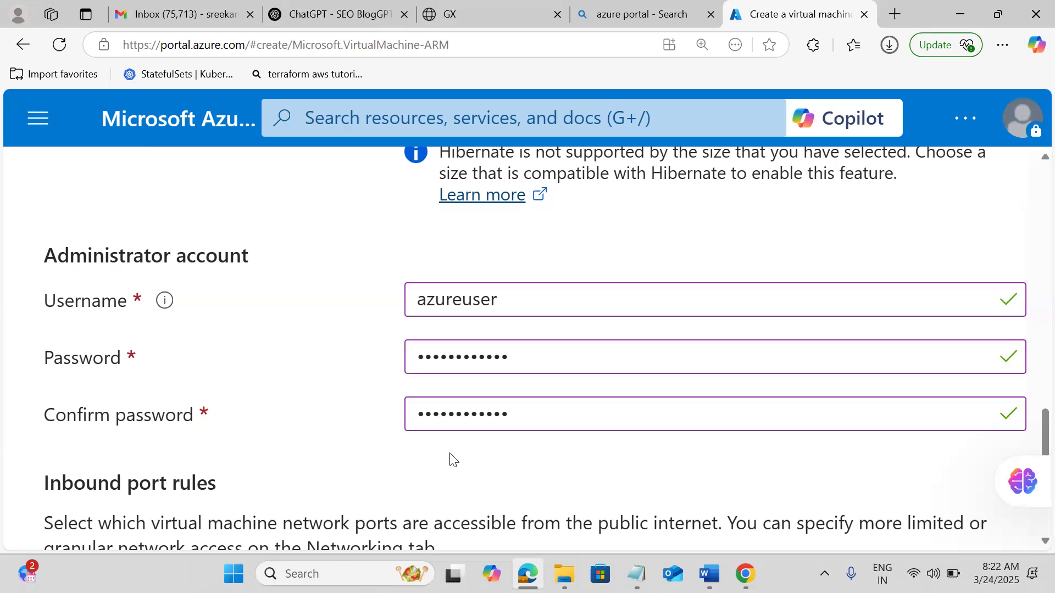
scroll(450, 461, "down", 3)
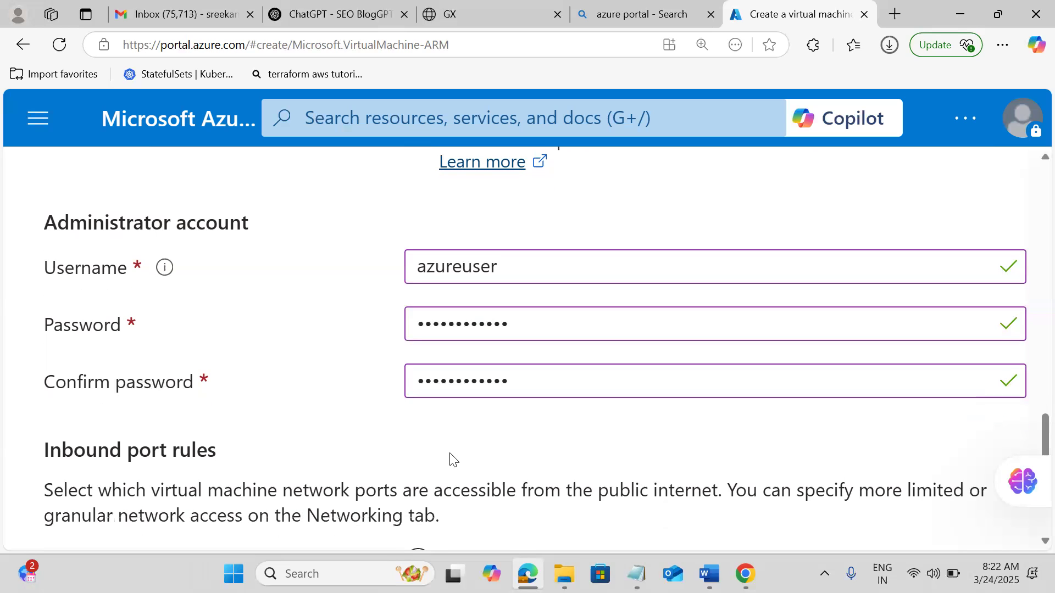
scroll(451, 460, "down", 1)
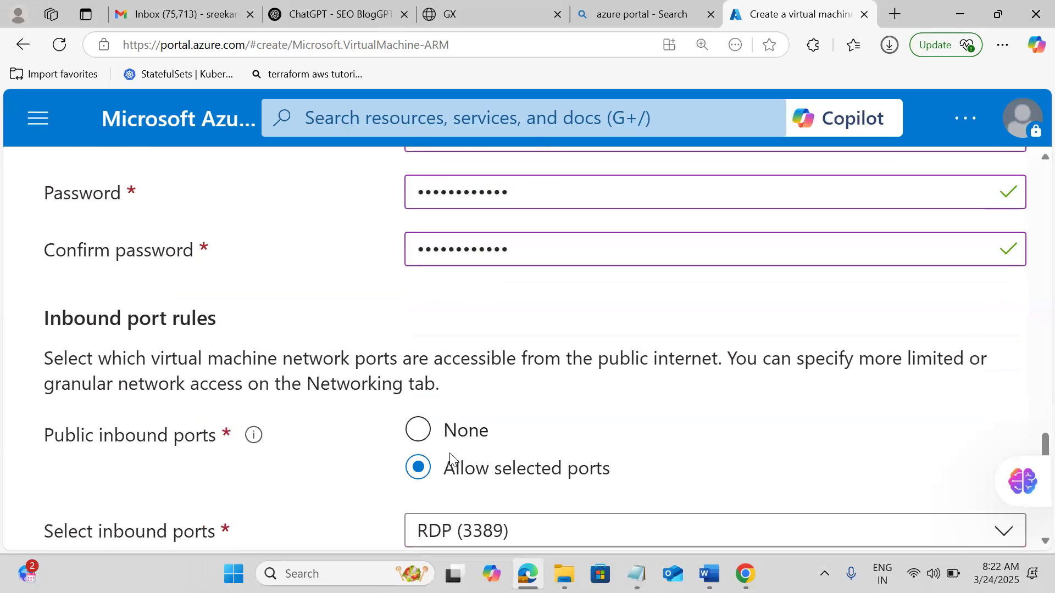
scroll(450, 454, "down", 3)
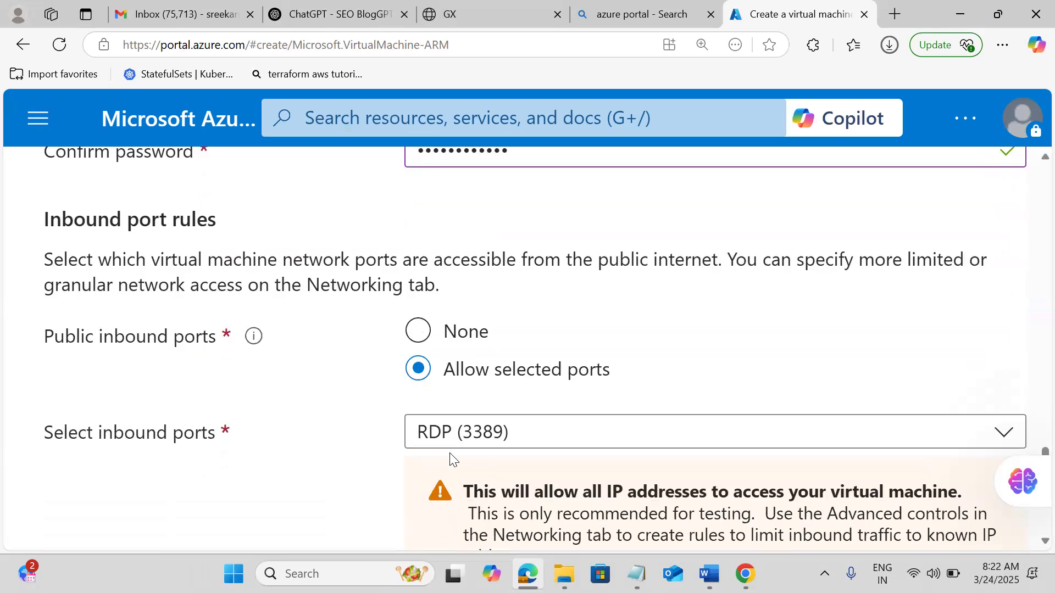
scroll(451, 454, "down", 2)
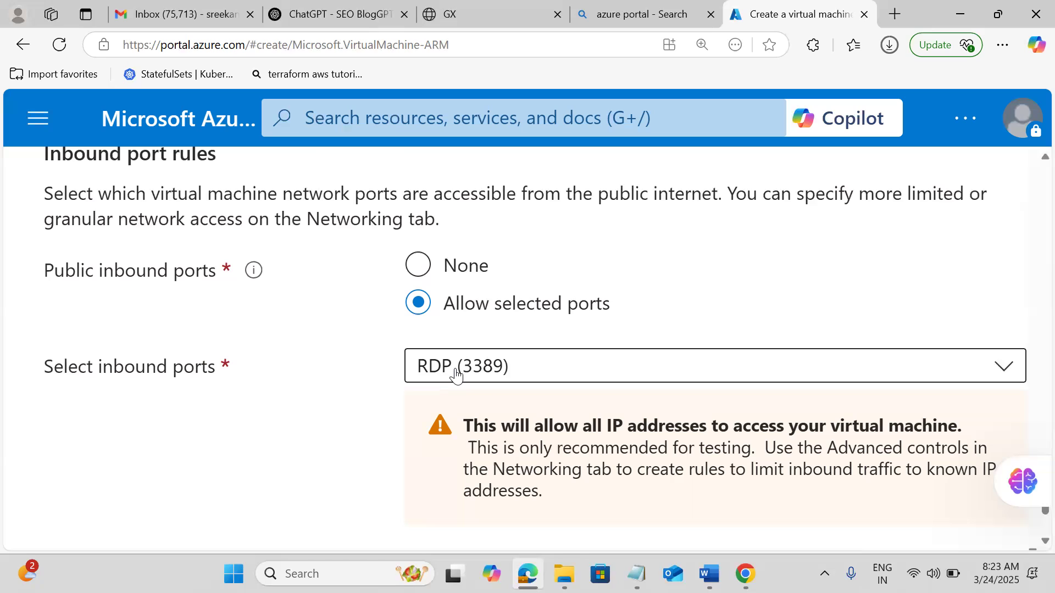
scroll(661, 309, "down", 2)
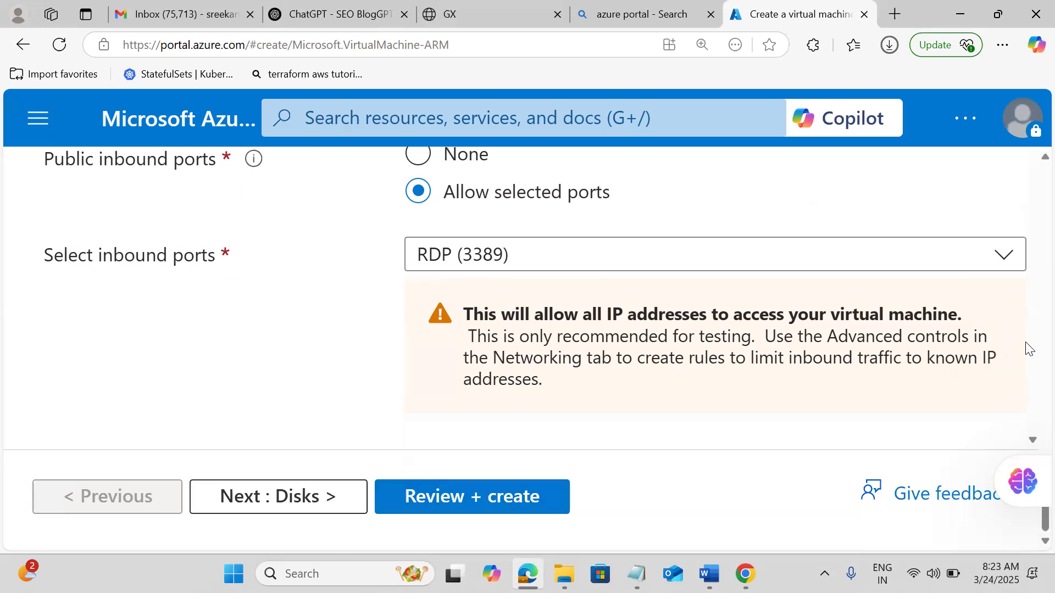
left_click_drag(1031, 527, 1030, 219)
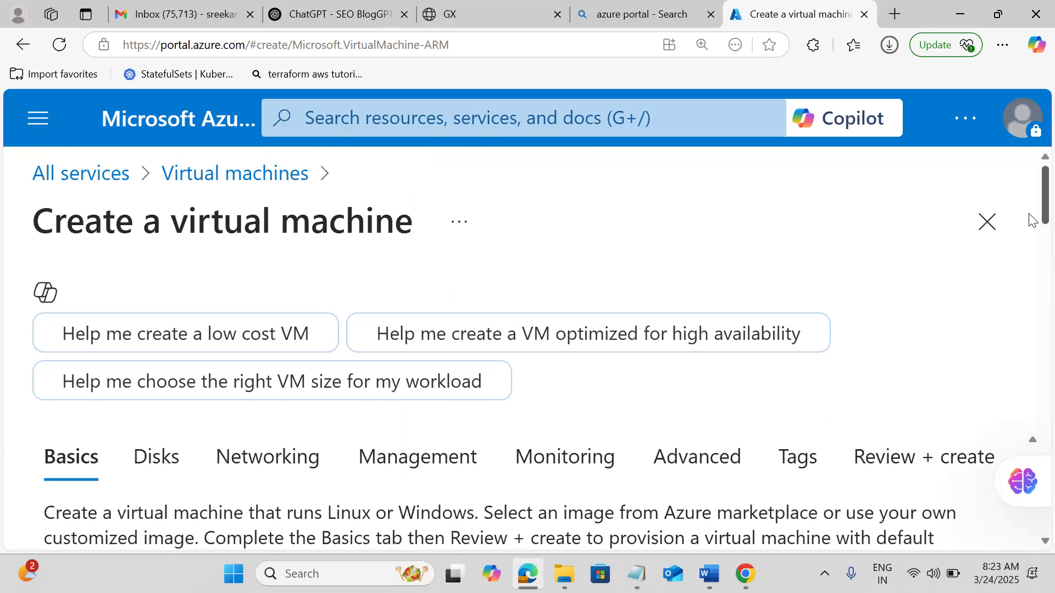
scroll(1029, 224, "down", 1)
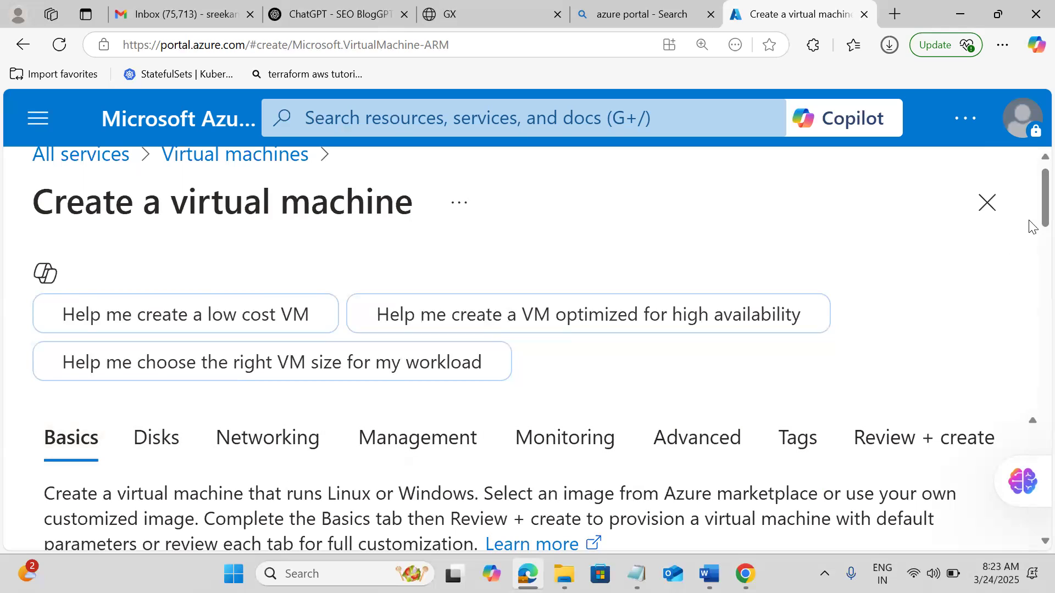
mouse_move(1030, 214)
left_mouse_down()
mouse_move(1029, 543)
mouse_move(1031, 215)
mouse_move(1036, 226)
left_mouse_up()
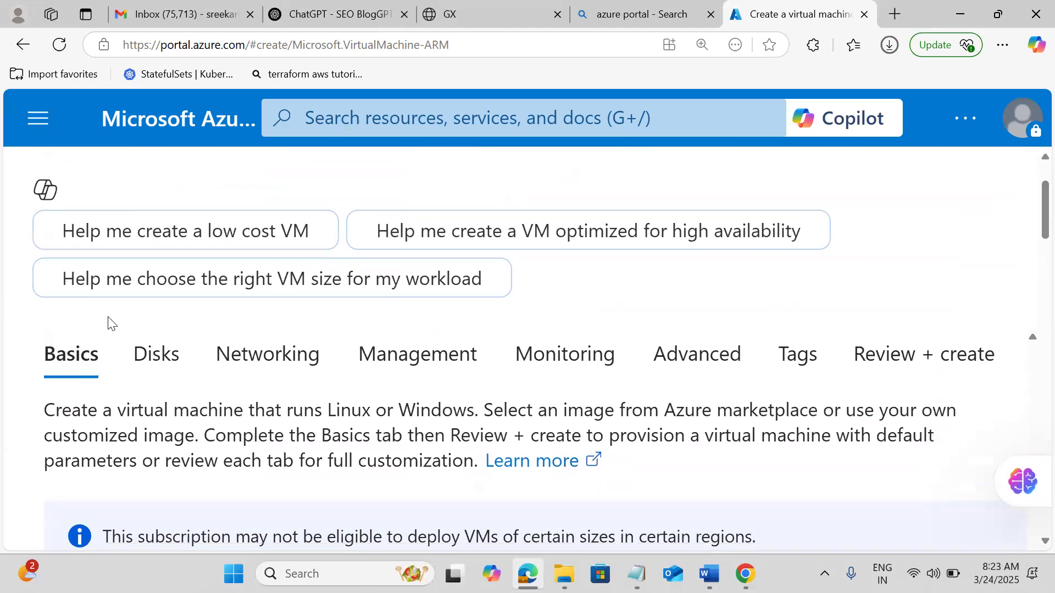
left_click(142, 354)
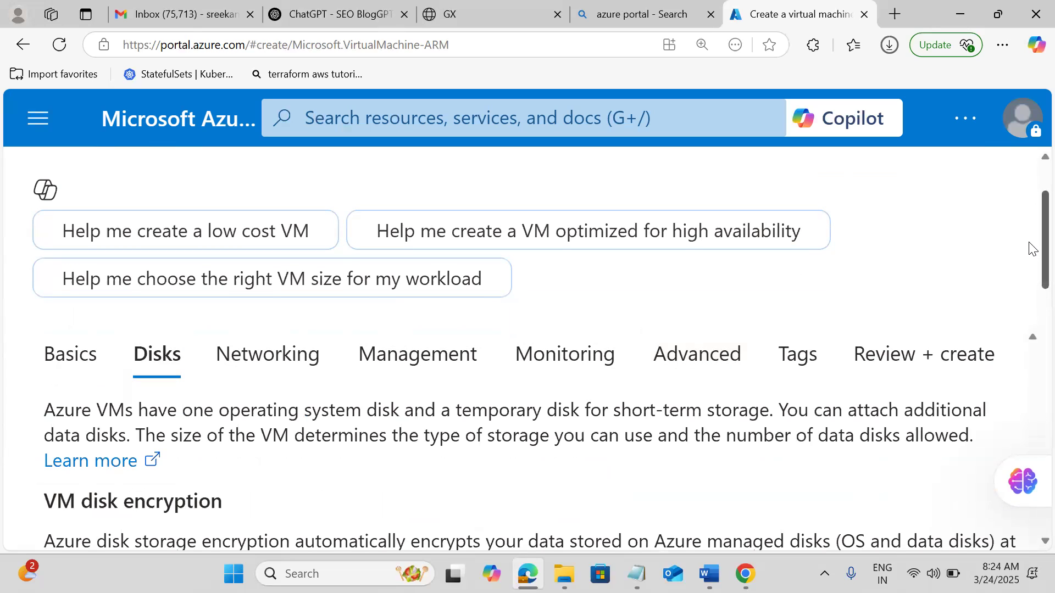
scroll(1031, 249, "down", 3)
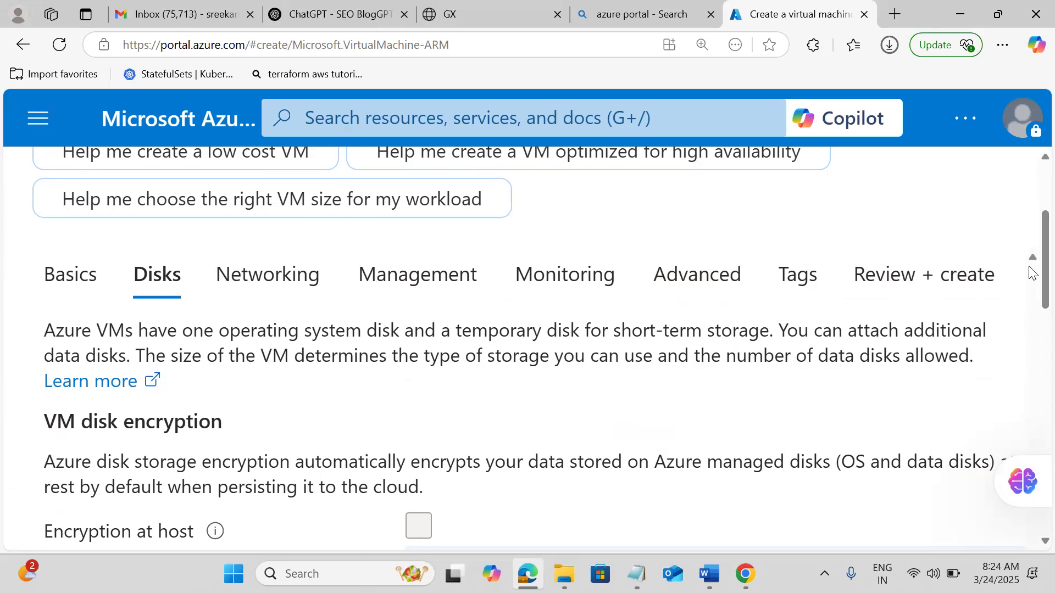
left_click_drag(1032, 279, 1032, 342)
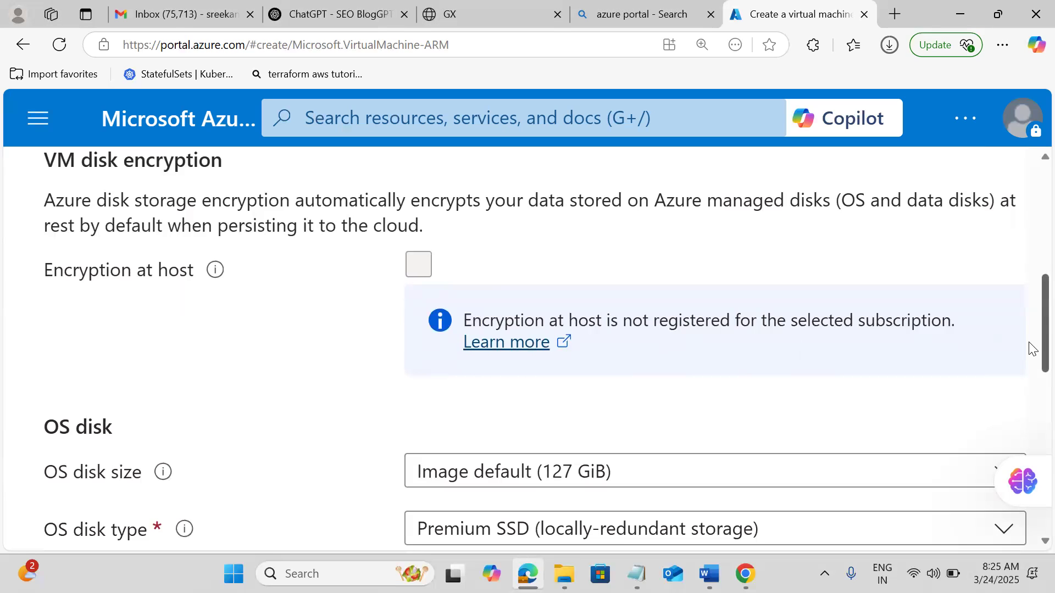
left_click_drag(1032, 349, 1032, 395)
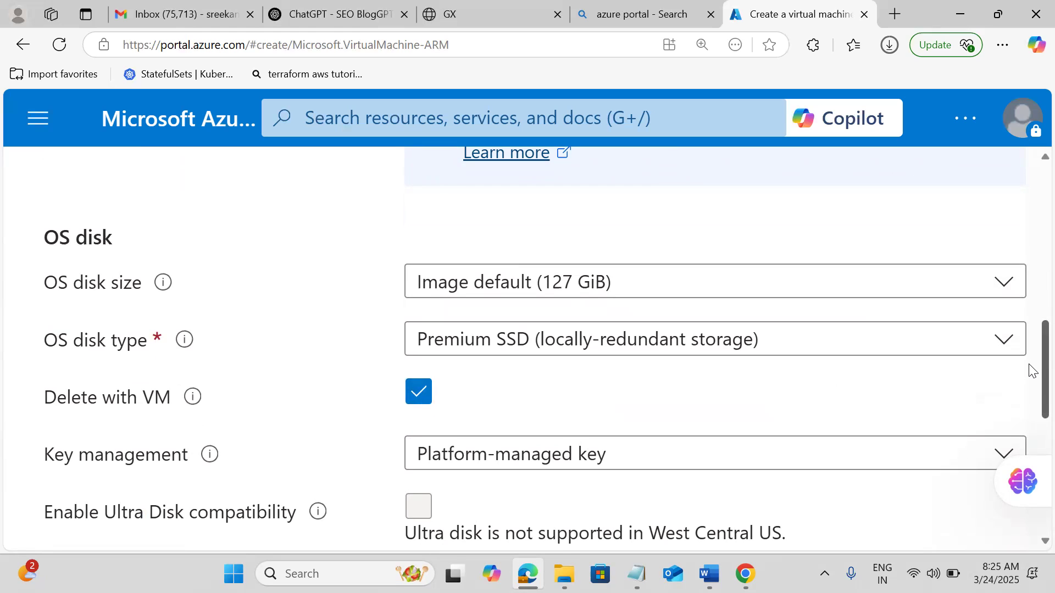
left_click_drag(1031, 365, 1029, 394)
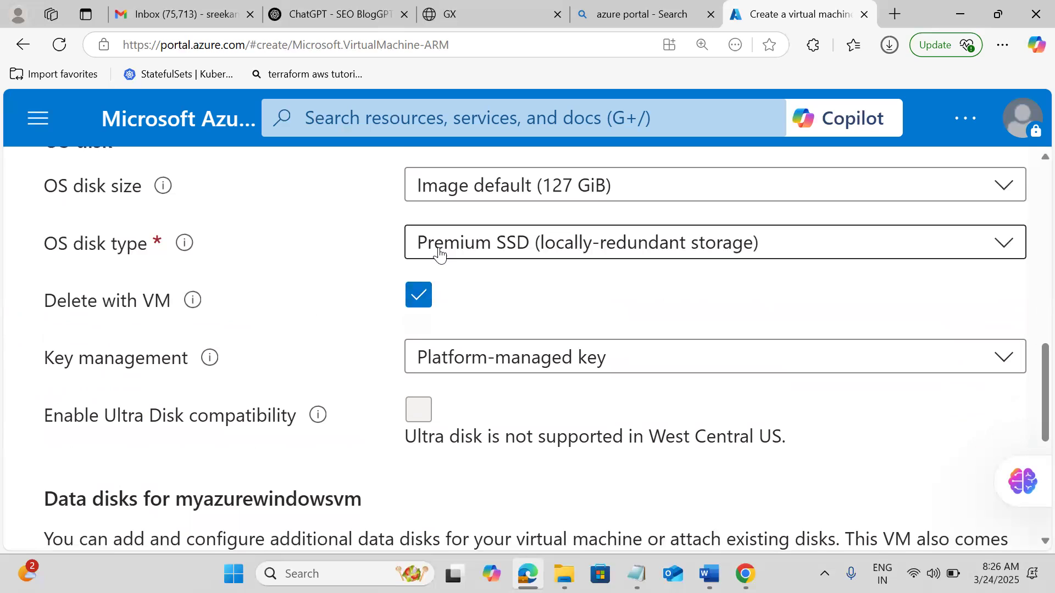
left_click(459, 256)
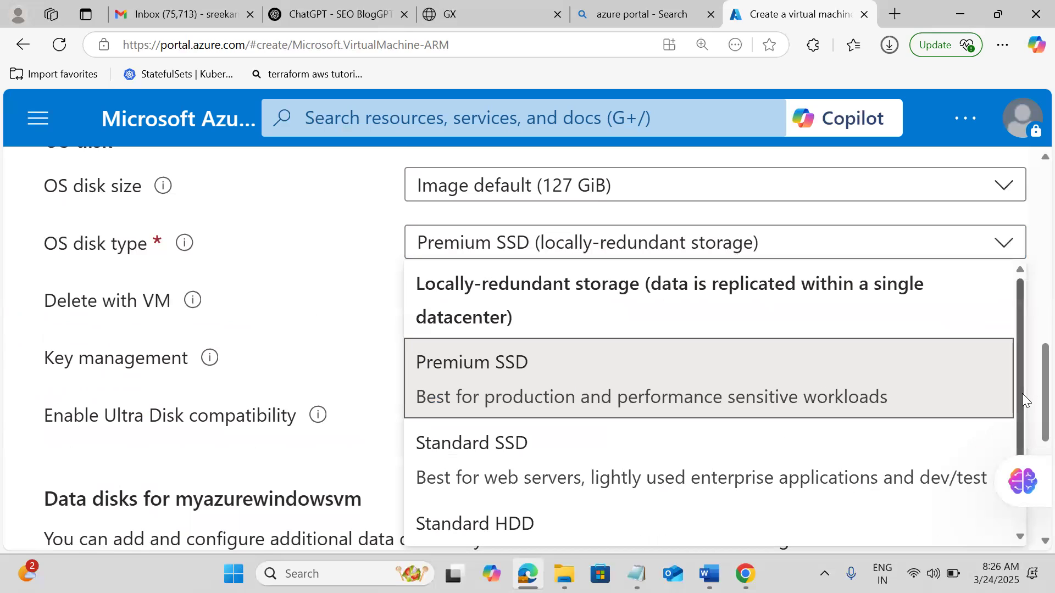
scroll(1024, 401, "down", 1)
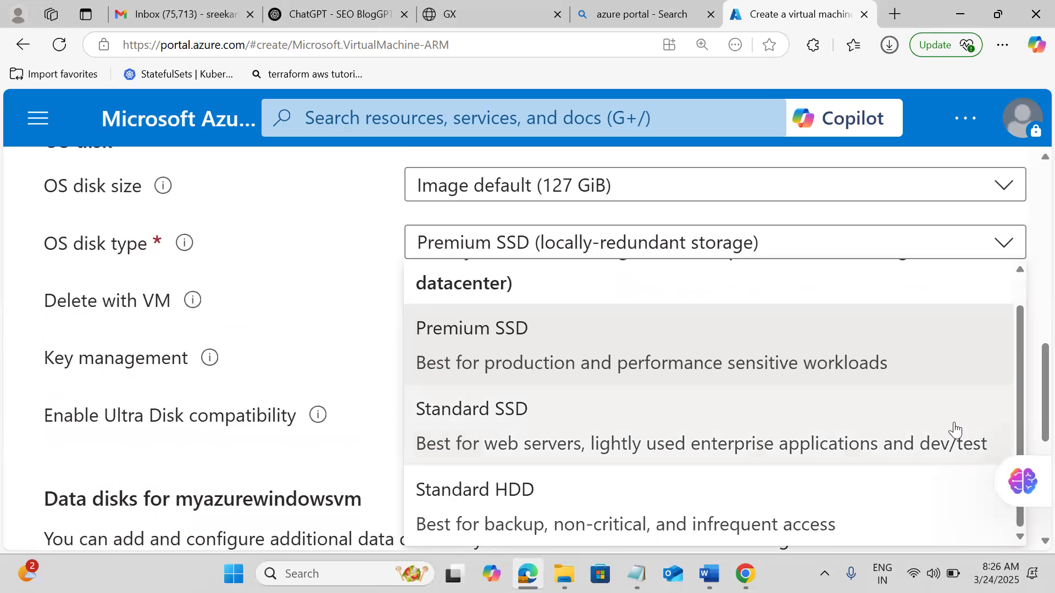
left_click(515, 341)
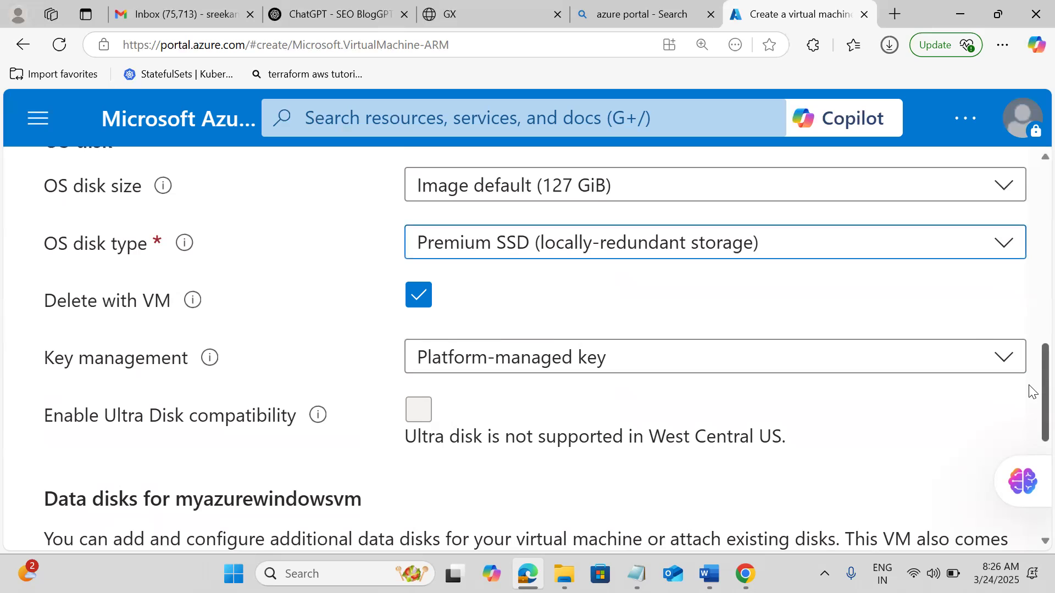
scroll(1032, 391, "down", 5)
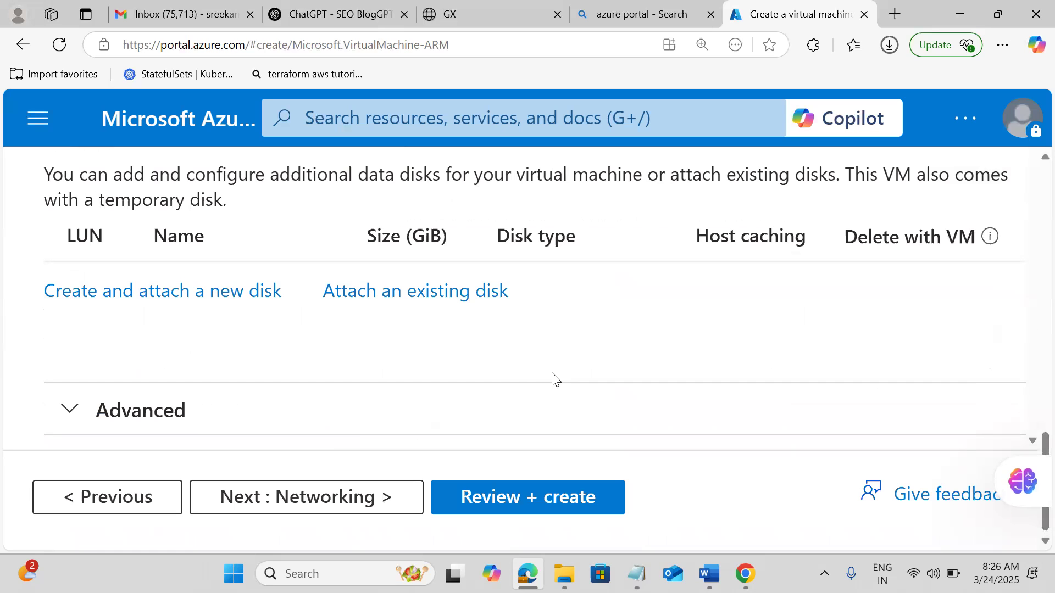
Go to Networking to view the new myazurewindowsvm-vnet, default subnet and myazurewindowsvm-ip public IP.
left_click(300, 511)
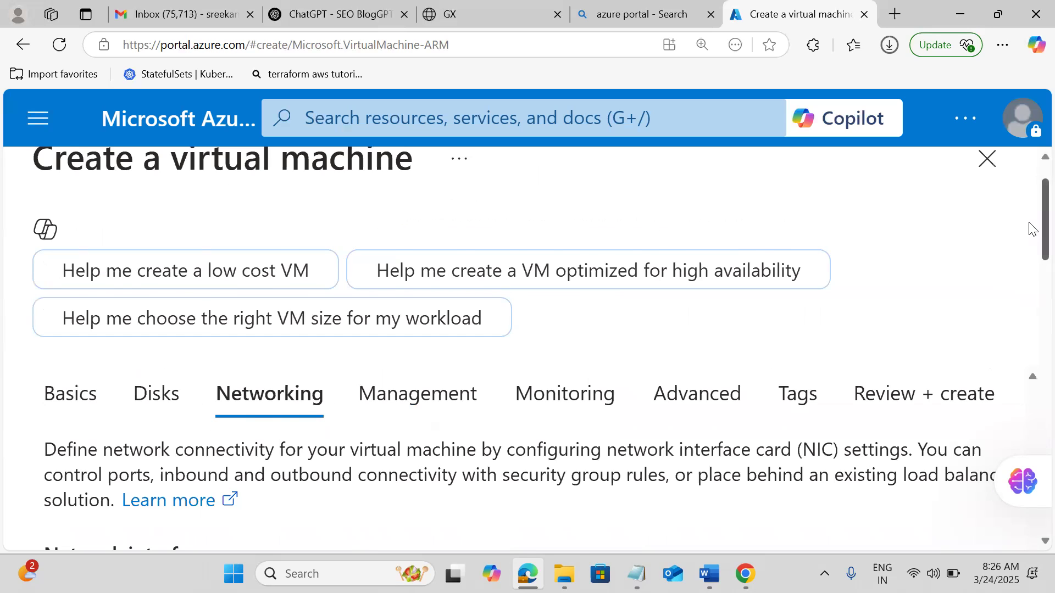
scroll(1032, 230, "down", 1)
scroll(1031, 234, "down", 2)
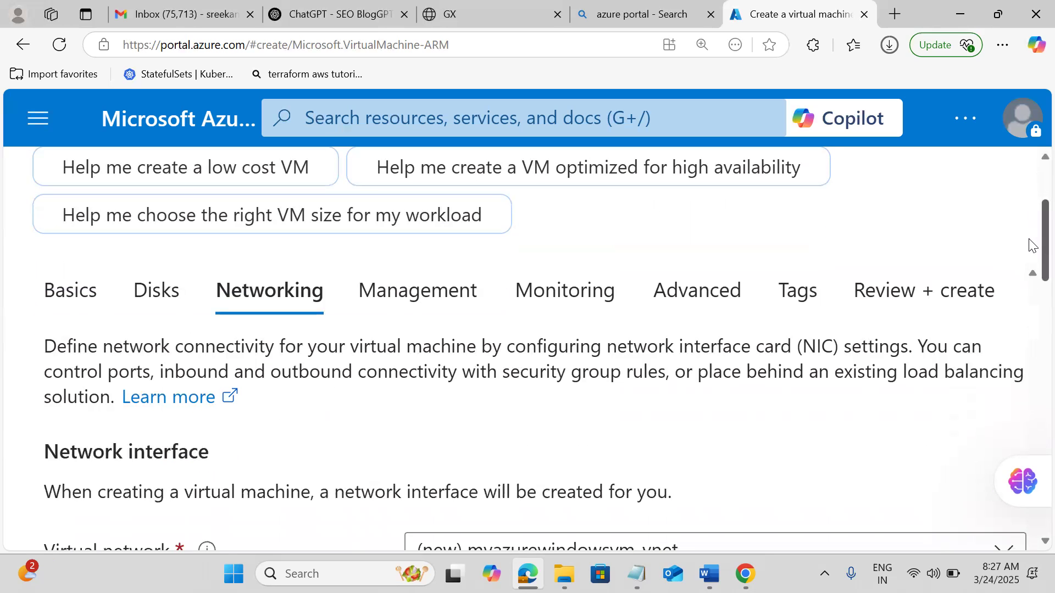
left_click_drag(1031, 253, 1032, 294)
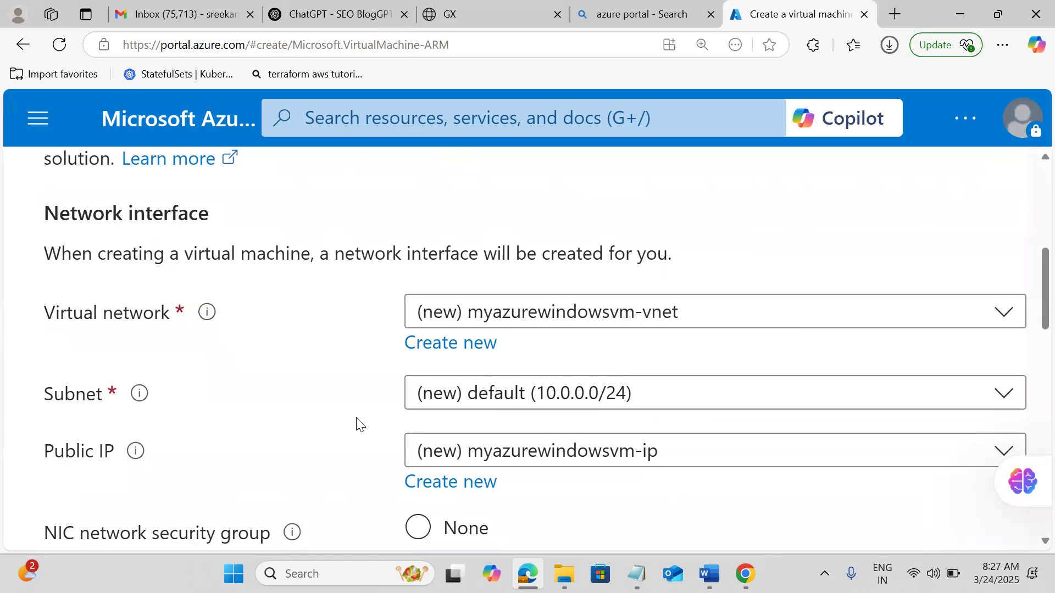
Enable deleting the public IP and NIC when the VM is deleted, leaving load balancing None.
scroll(357, 423, "down", 5)
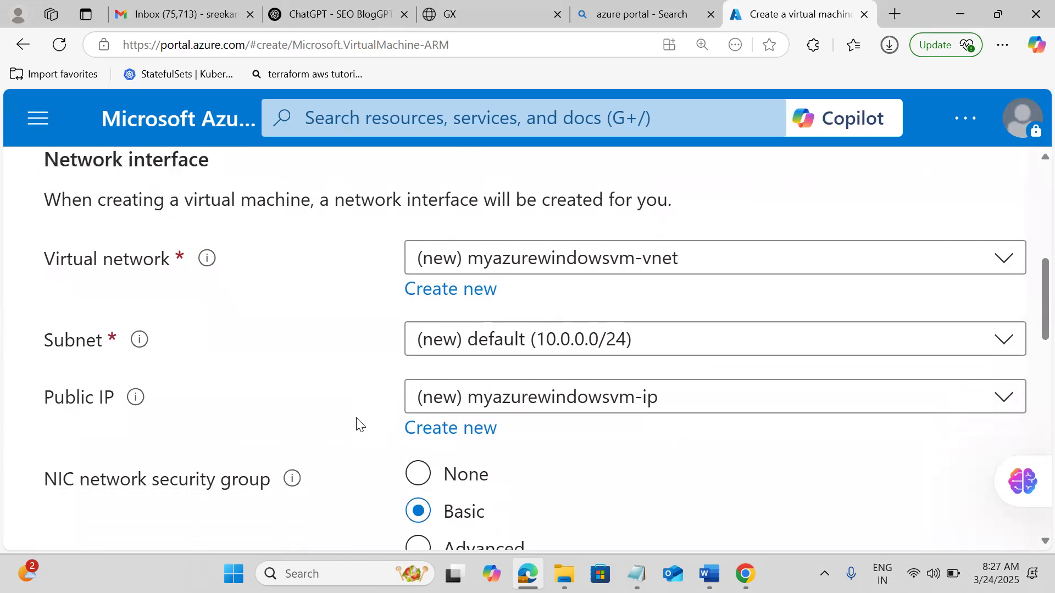
scroll(358, 423, "down", 1)
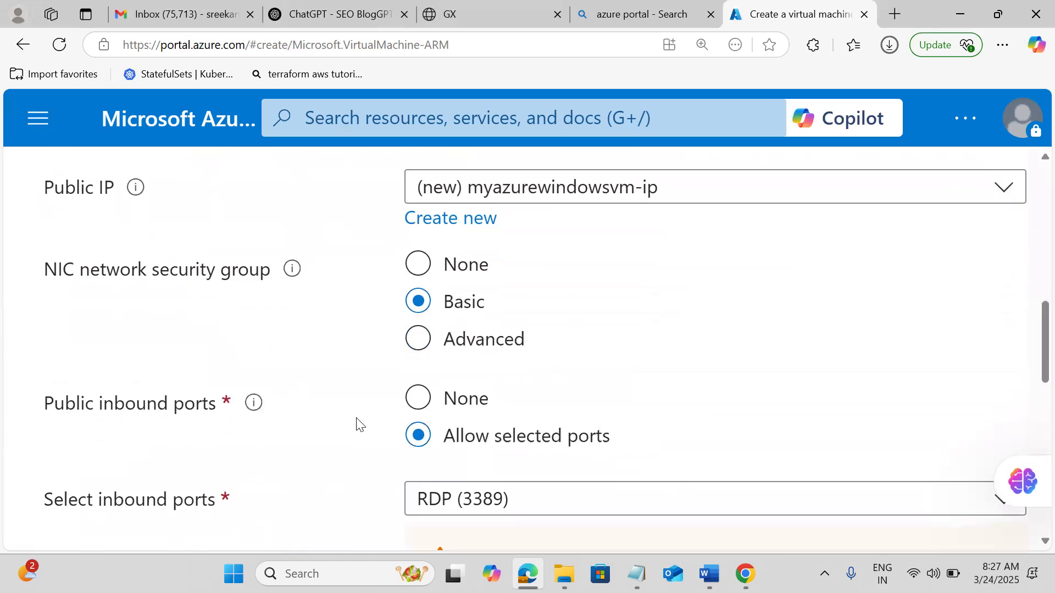
scroll(357, 424, "down", 2)
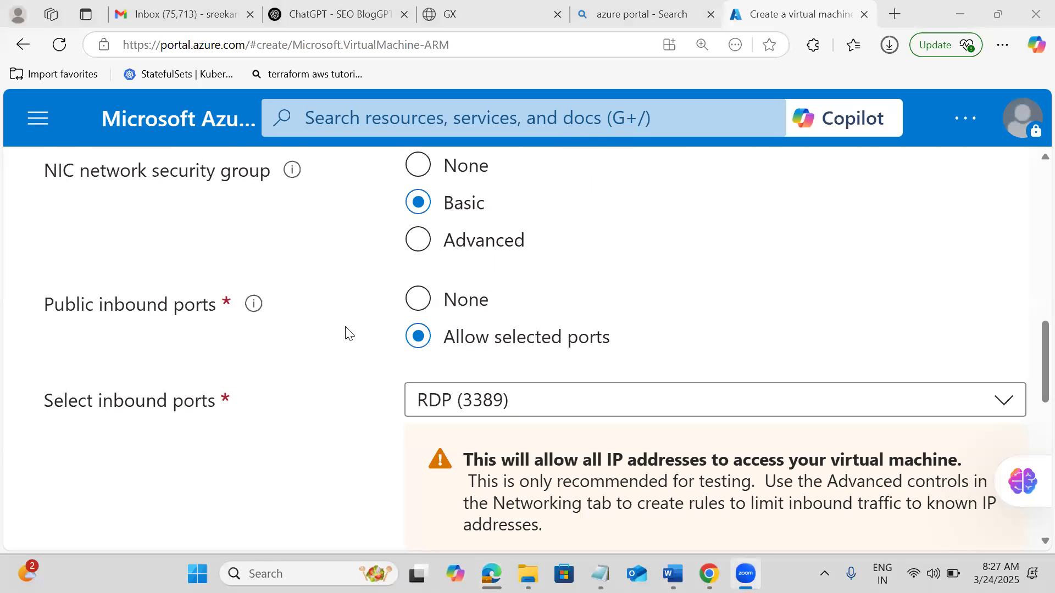
scroll(346, 333, "down", 1)
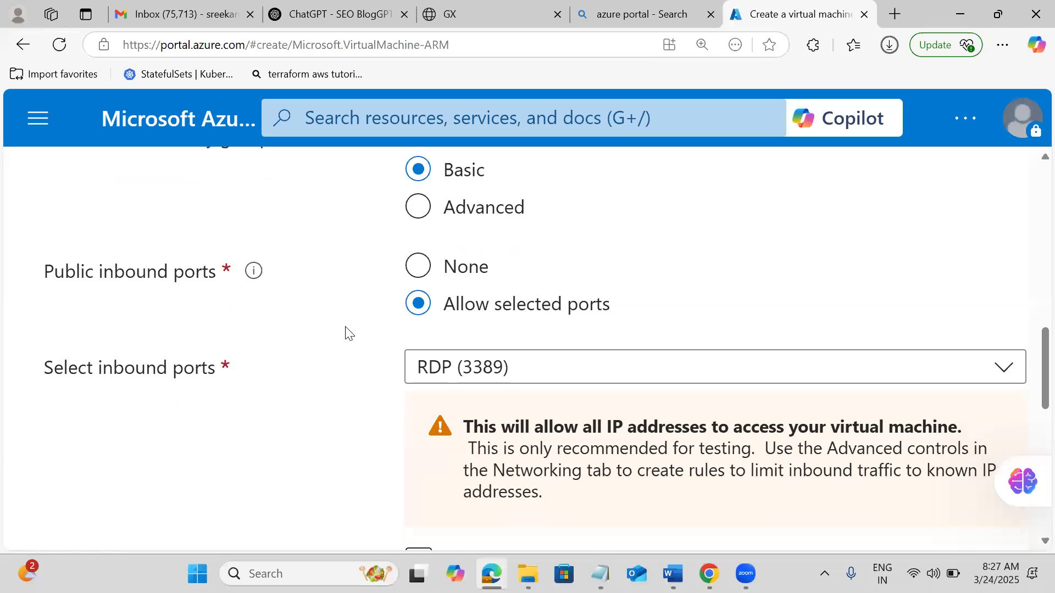
scroll(346, 333, "down", 5)
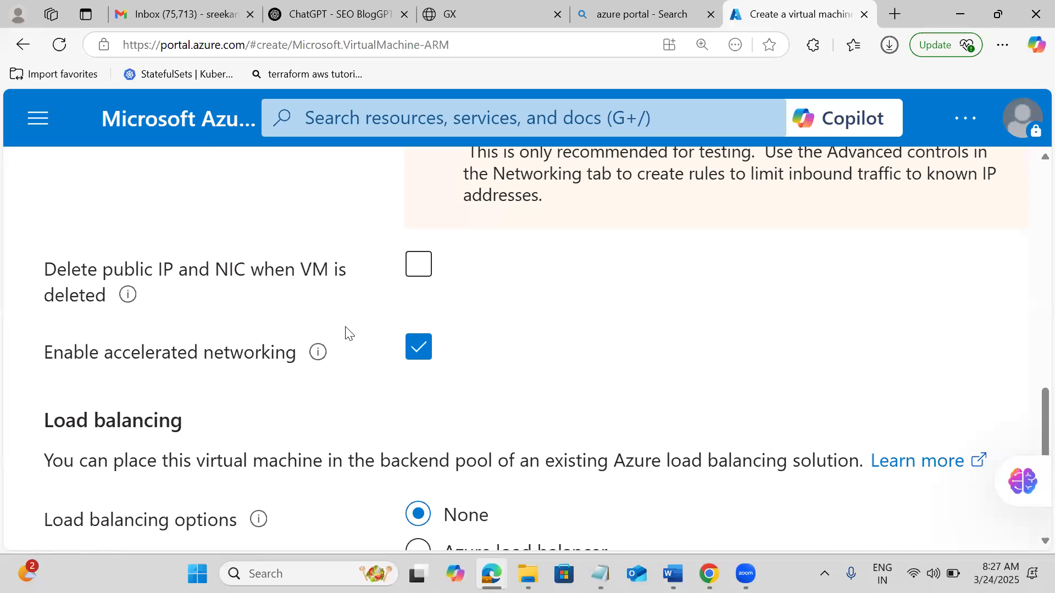
scroll(346, 333, "down", 1)
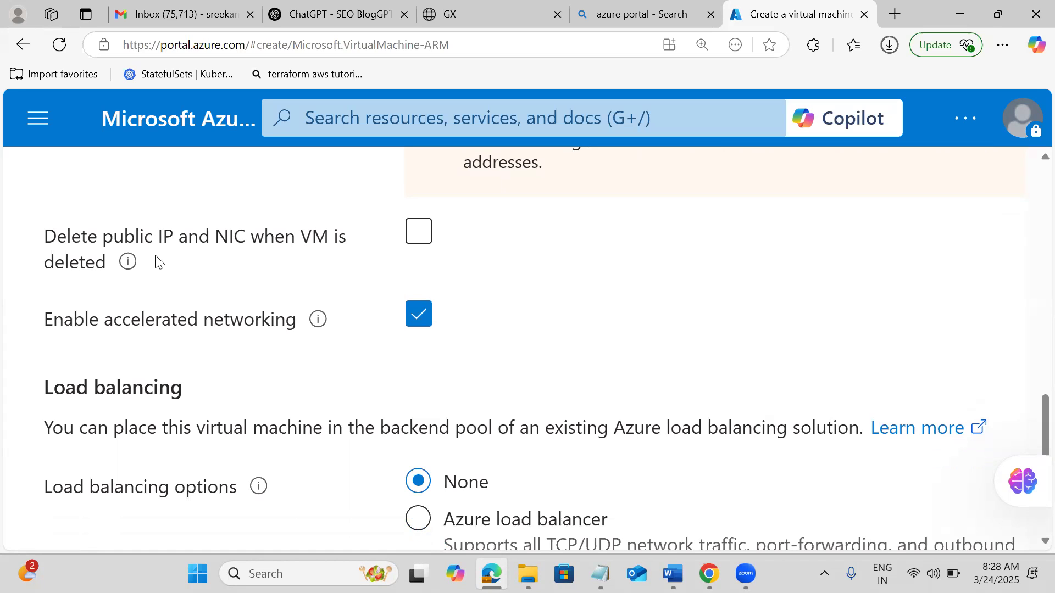
left_click(425, 233)
left_click(426, 234)
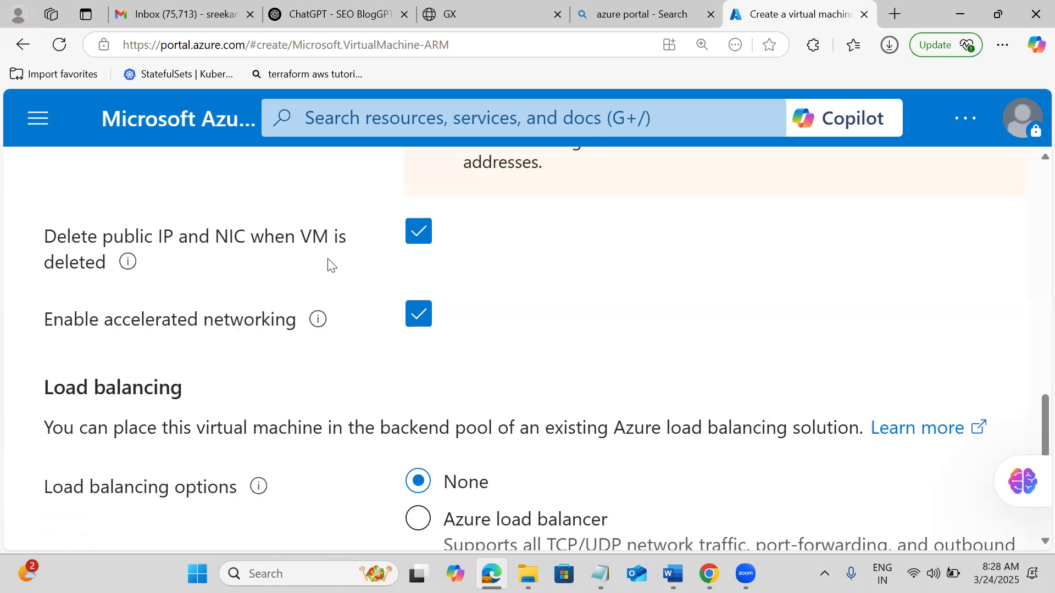
scroll(616, 299, "down", 2)
scroll(617, 299, "down", 4)
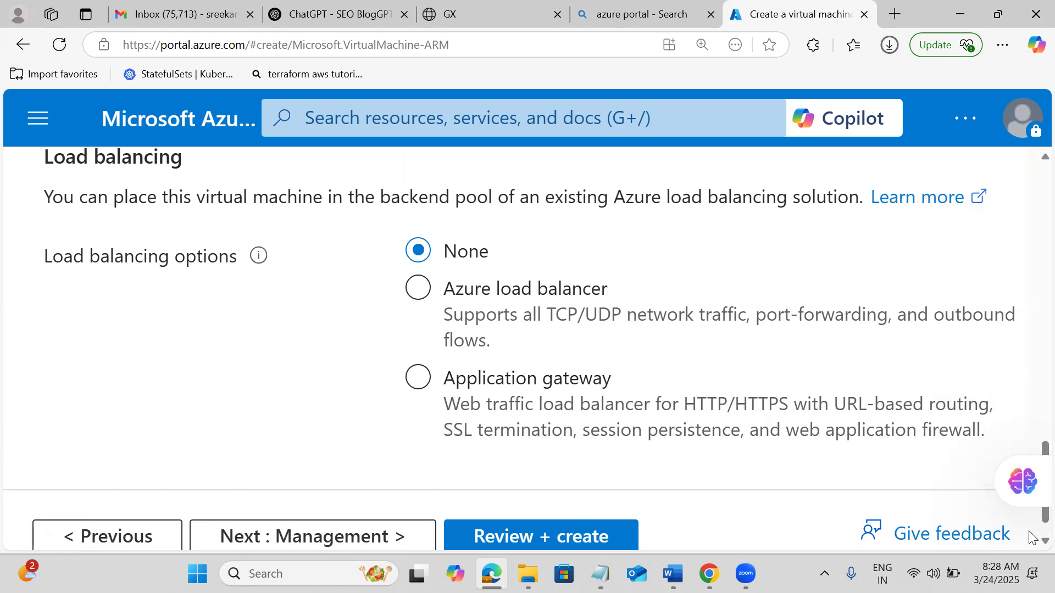
scroll(1031, 538, "down", 2)
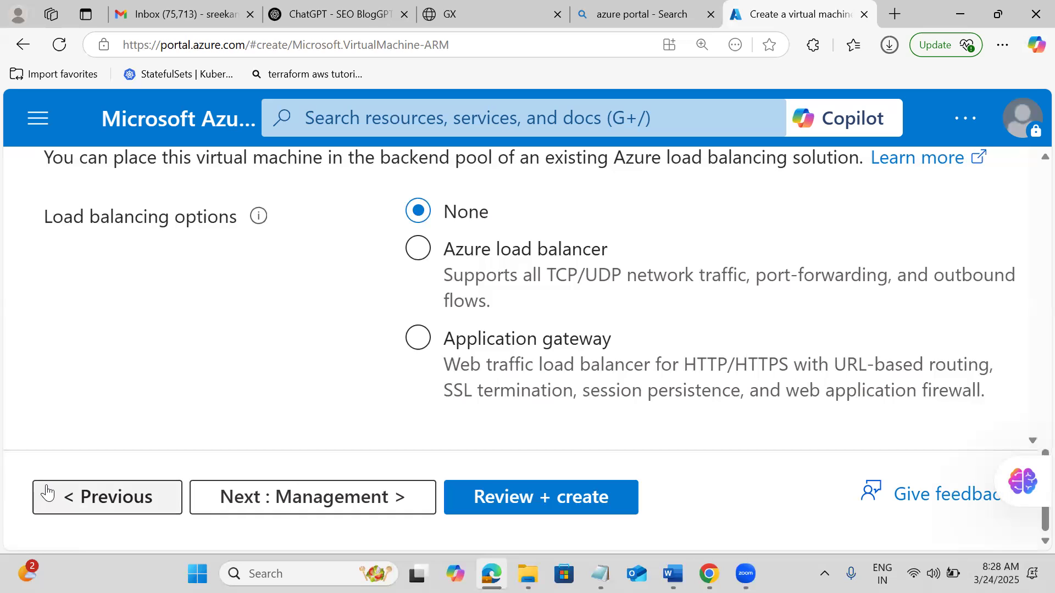
On the Management settings, turn automatic shutdown on and then back off.
left_click(228, 504)
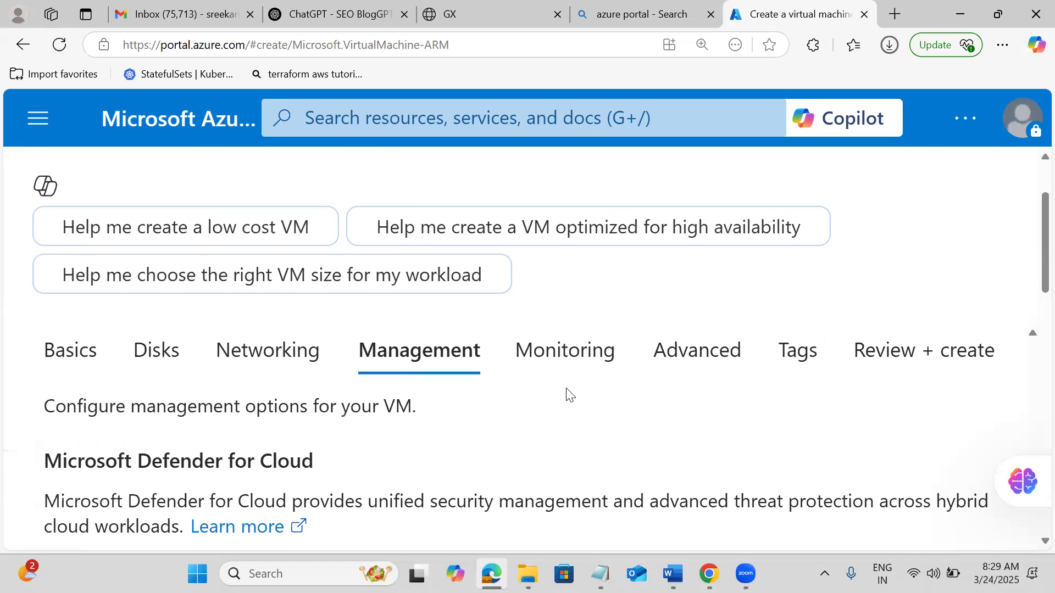
scroll(568, 395, "down", 4)
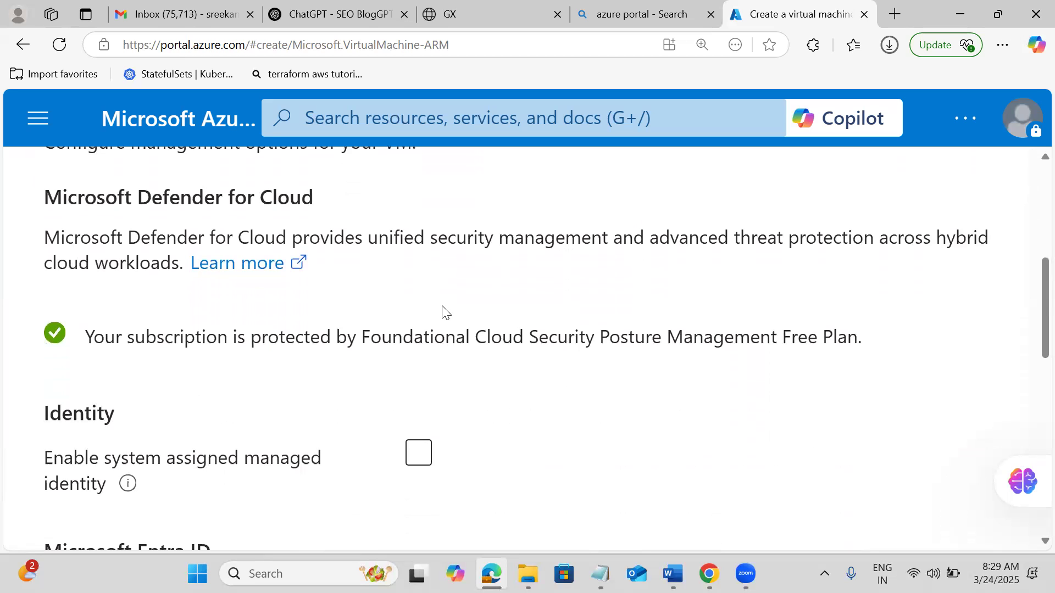
scroll(444, 311, "down", 3)
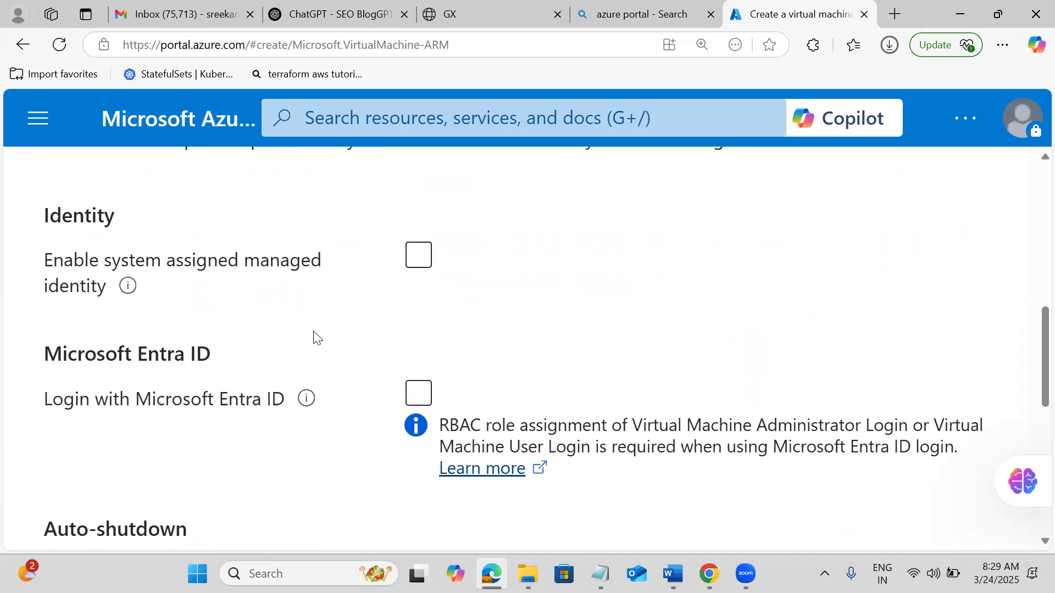
scroll(314, 337, "down", 2)
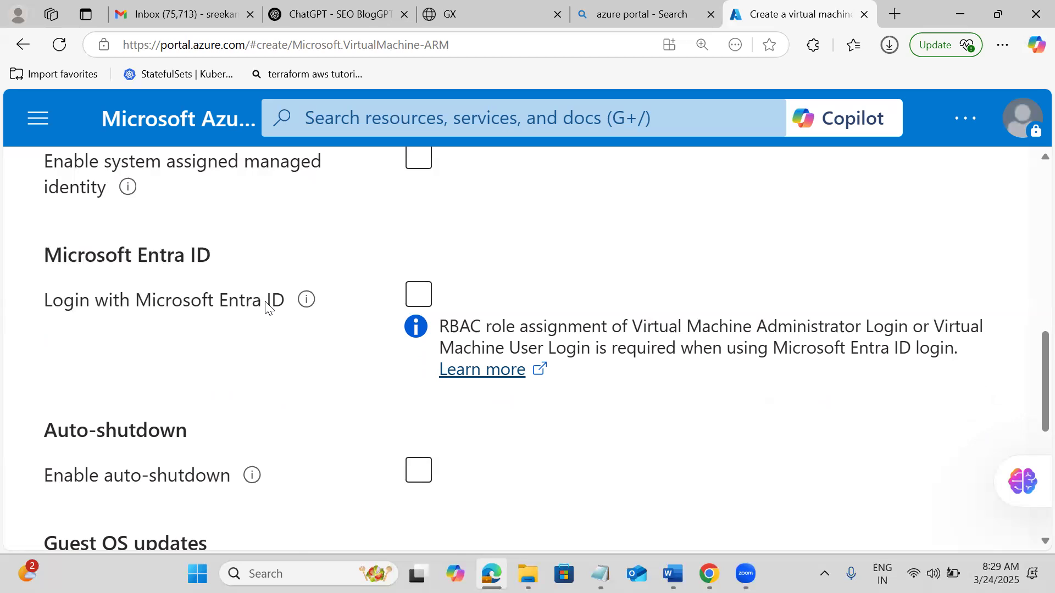
scroll(266, 307, "down", 4)
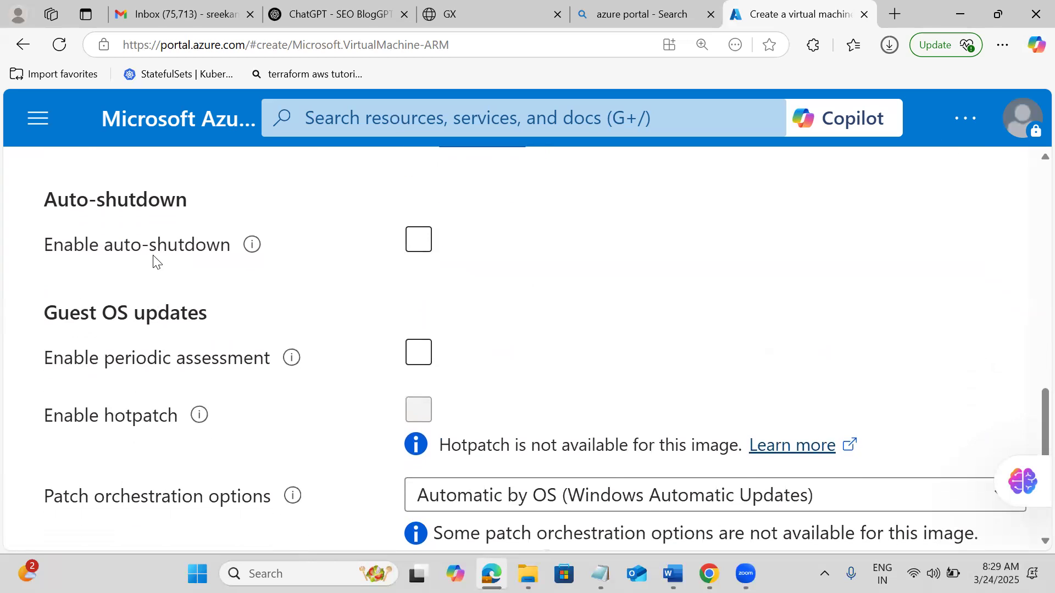
left_click(418, 239)
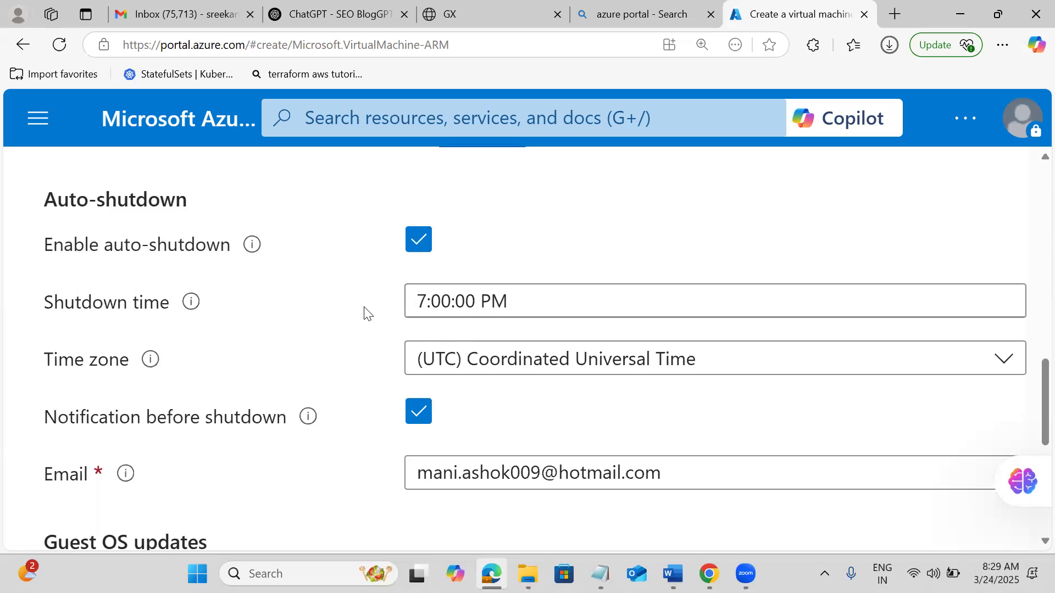
left_click(420, 240)
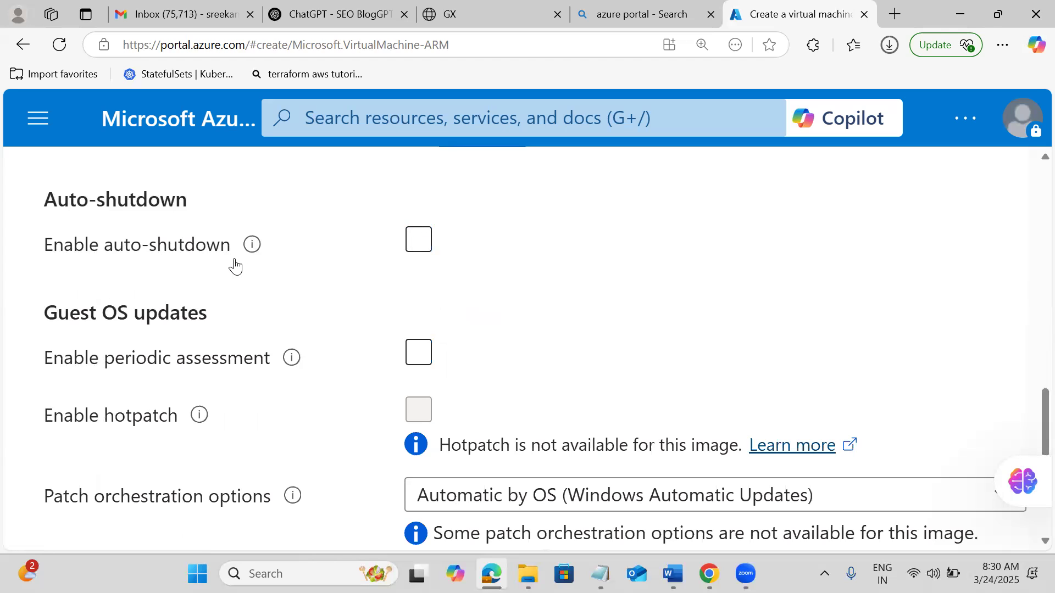
scroll(587, 301, "down", 1)
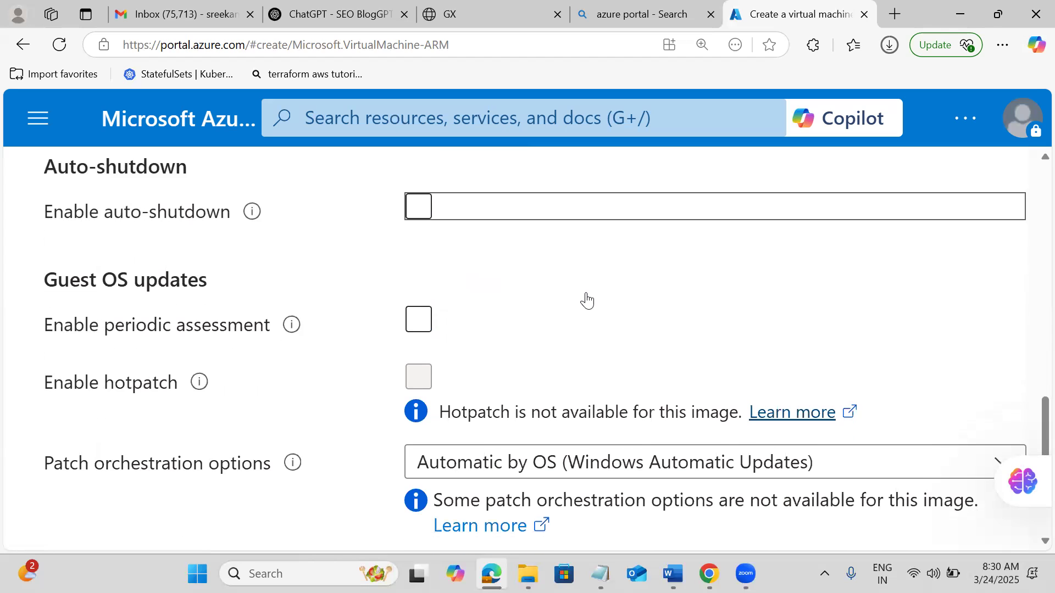
Leave periodic assessment unchecked and continue to the Monitoring settings.
left_click(463, 302)
left_click(468, 289)
left_click(468, 290)
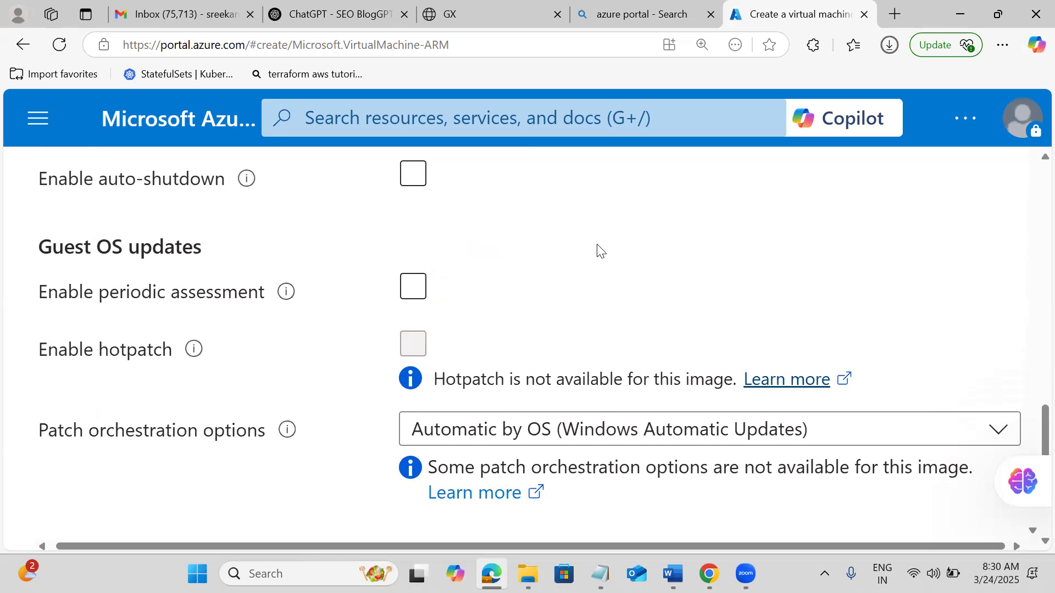
scroll(599, 250, "down", 1)
scroll(600, 250, "down", 1)
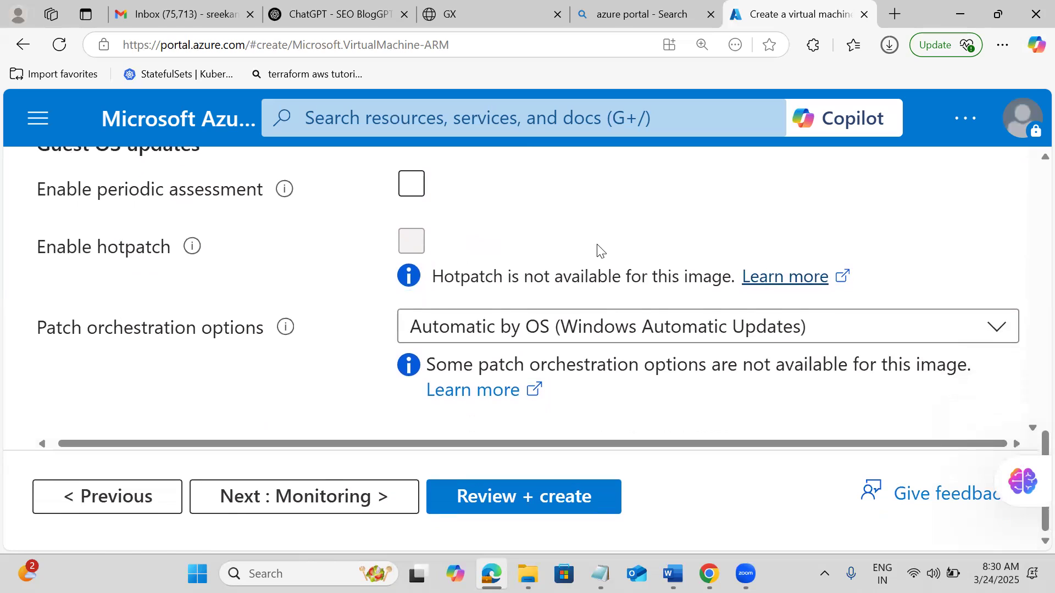
scroll(599, 250, "up", 10)
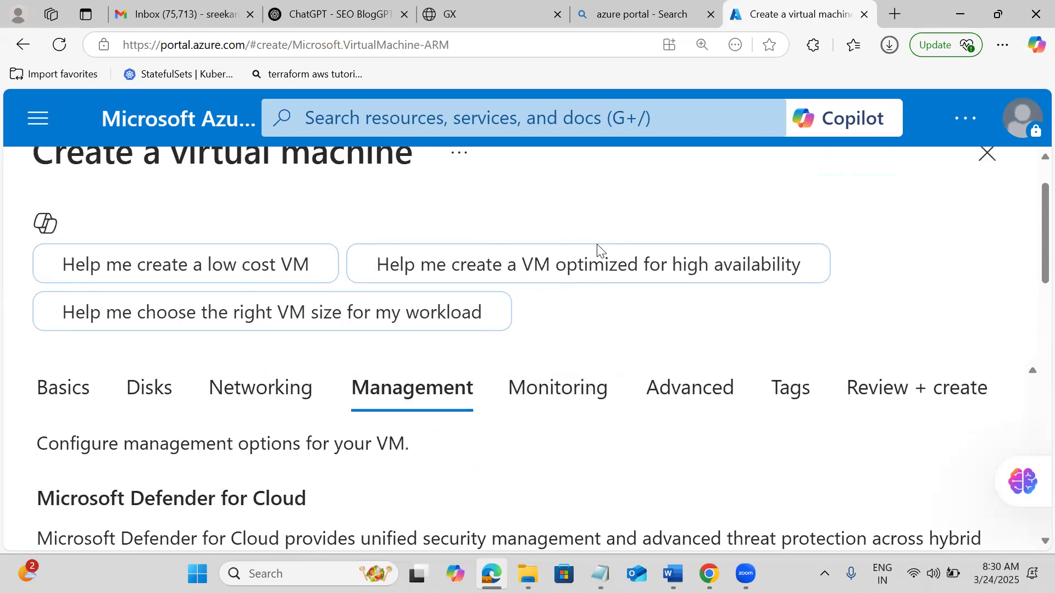
scroll(599, 250, "down", 5)
scroll(599, 250, "down", 6)
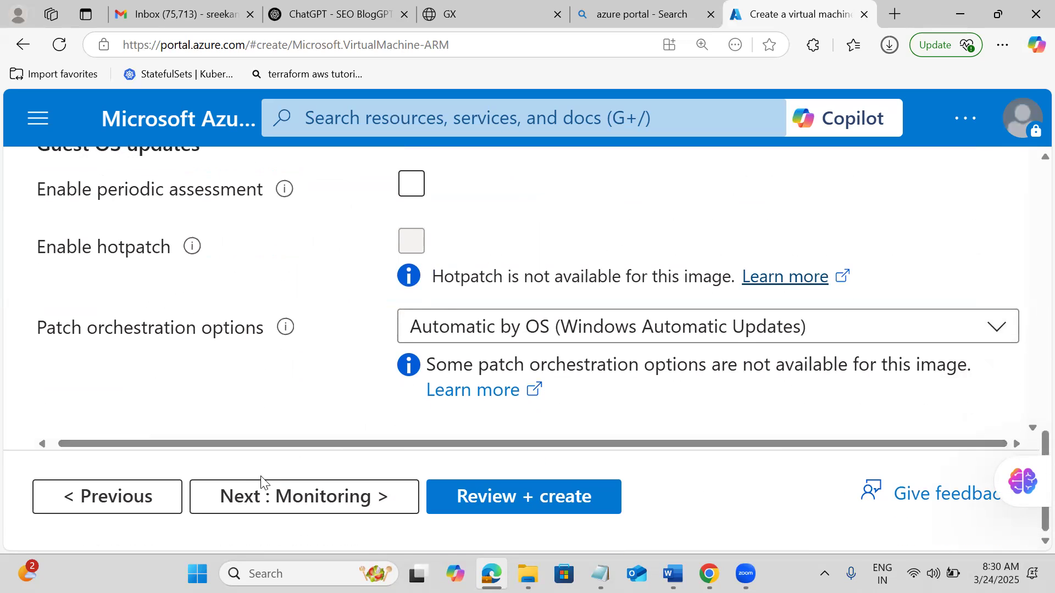
left_click(262, 487)
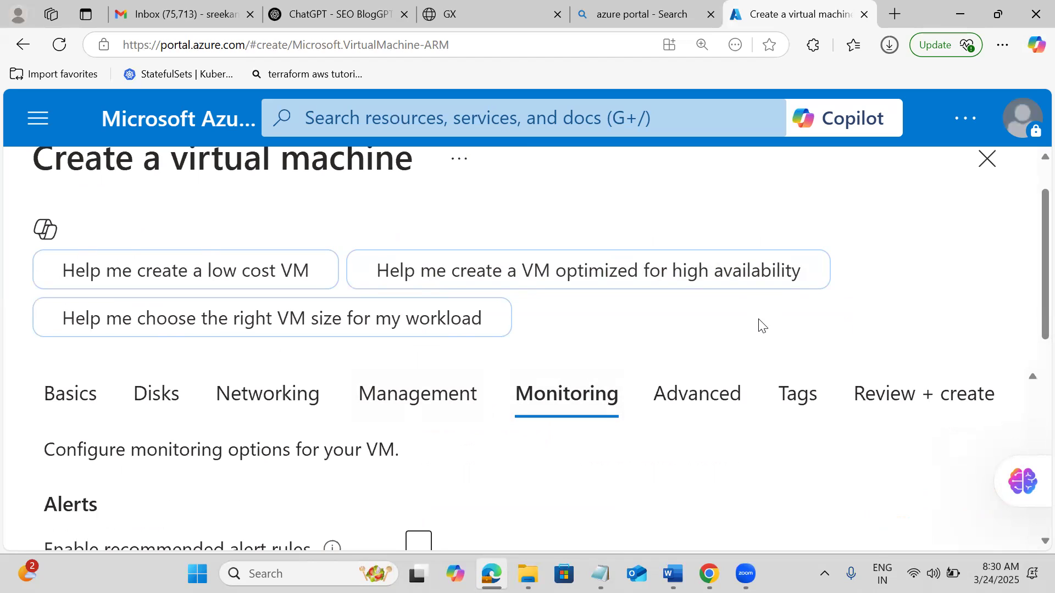
scroll(760, 326, "down", 4)
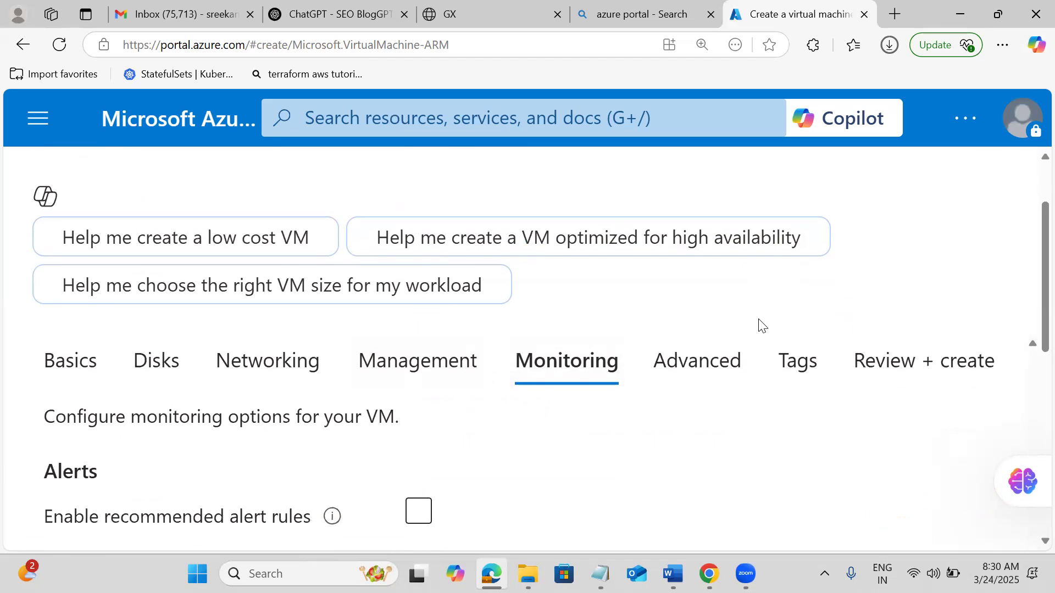
scroll(760, 325, "down", 2)
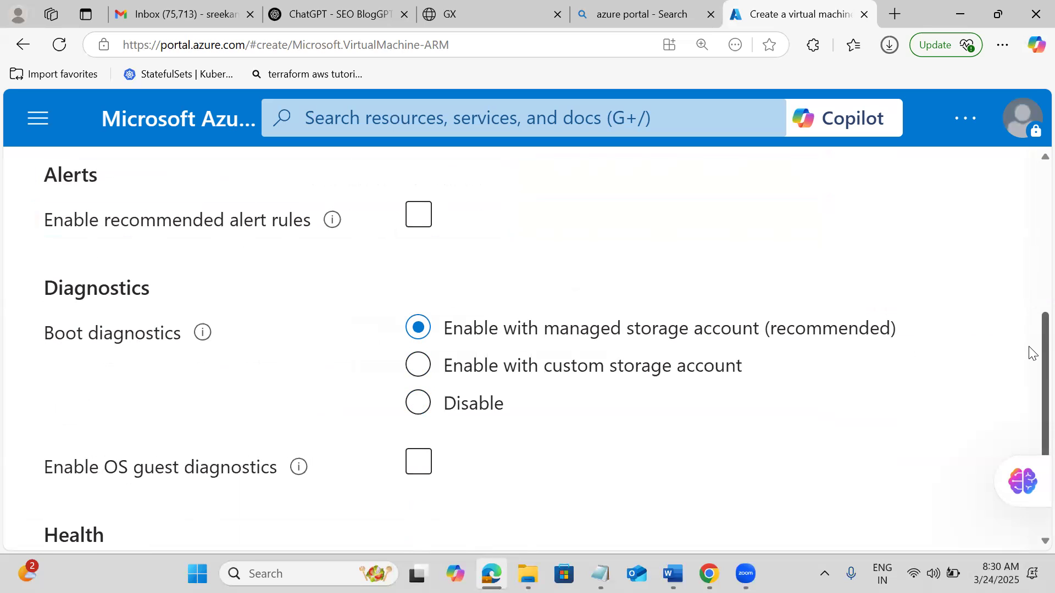
mouse_move(1032, 353)
left_mouse_down()
mouse_move(1031, 415)
mouse_move(1030, 292)
mouse_move(1030, 358)
left_mouse_up()
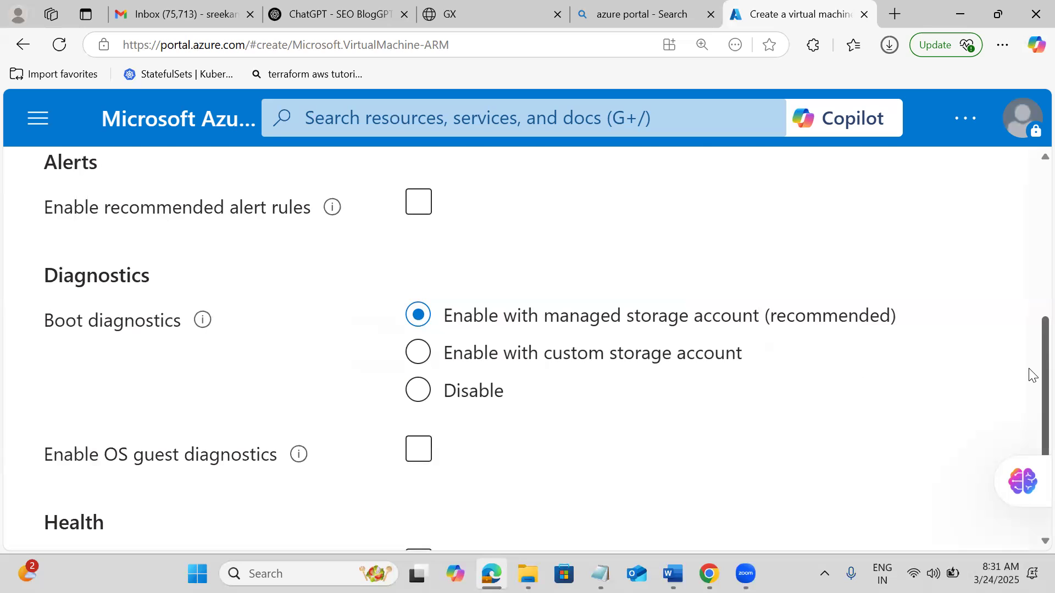
scroll(1032, 385, "down", 3)
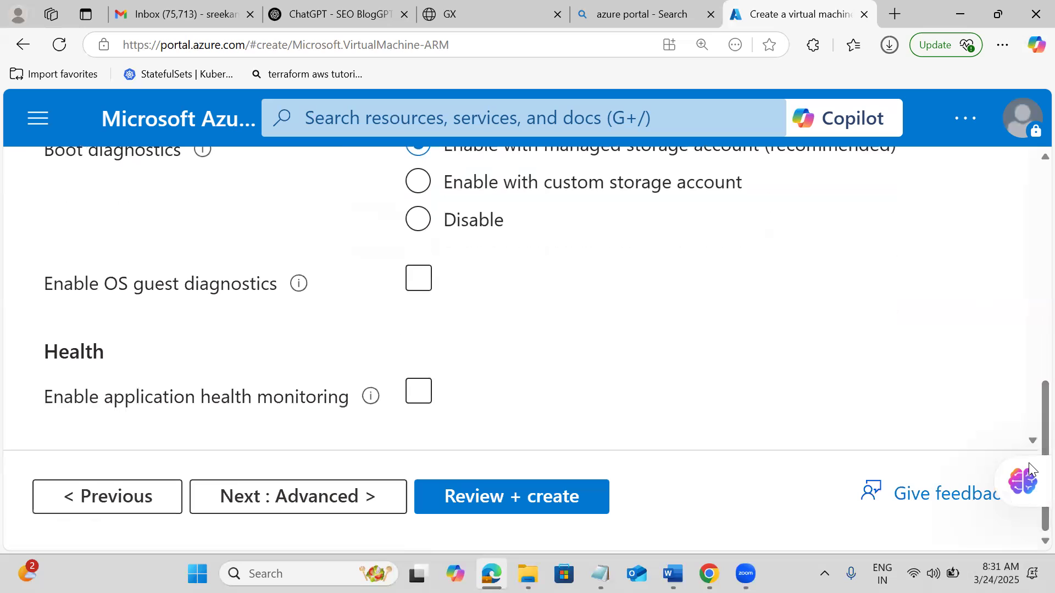
Go to the Advanced tab and review Extensions and Custom data, leaving custom data empty.
left_click(280, 508)
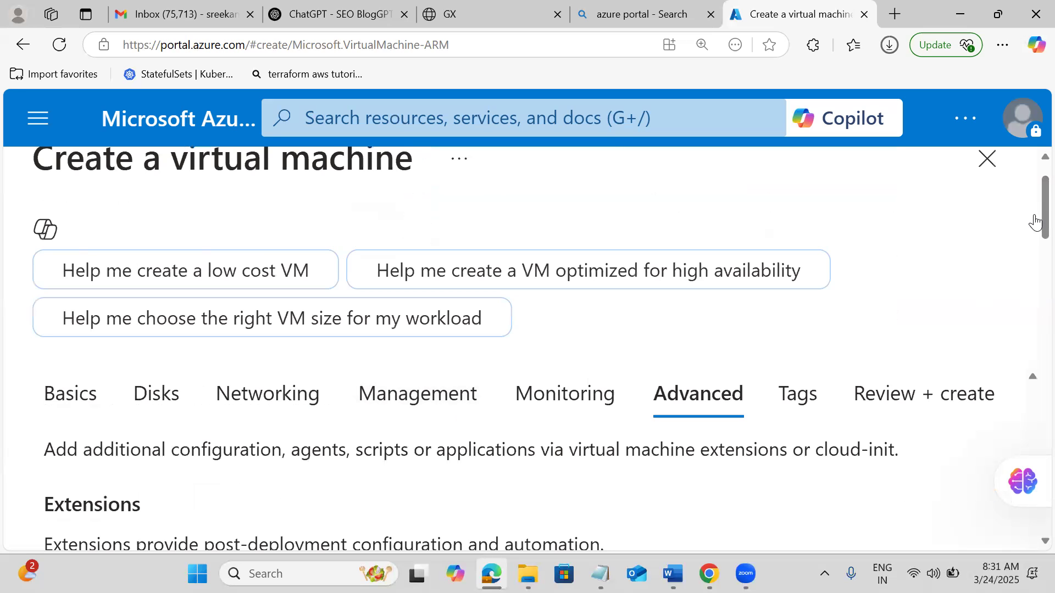
left_click_drag(1030, 219, 1031, 328)
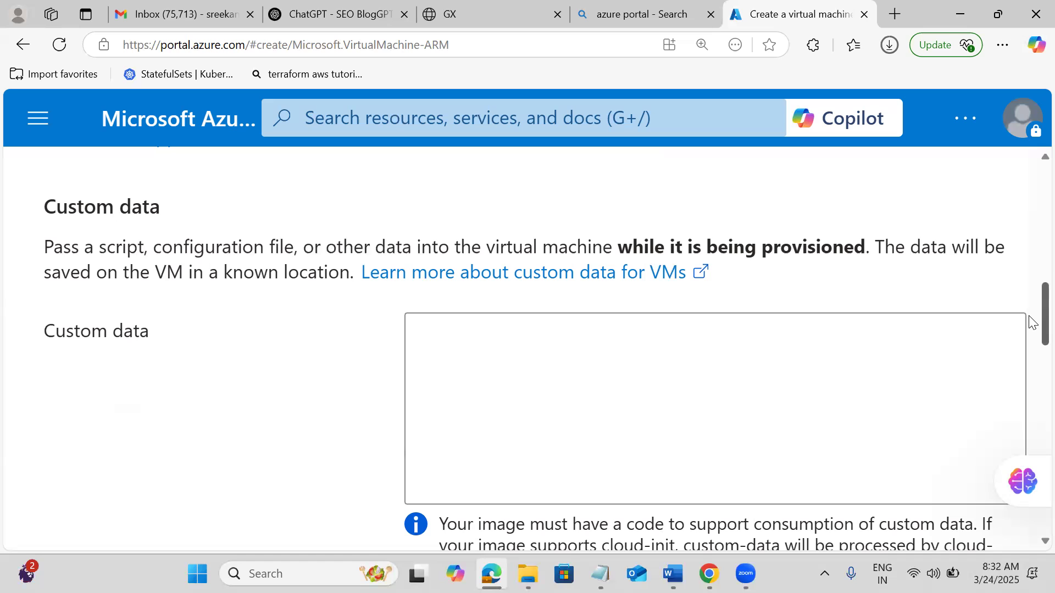
scroll(1030, 322, "down", 2)
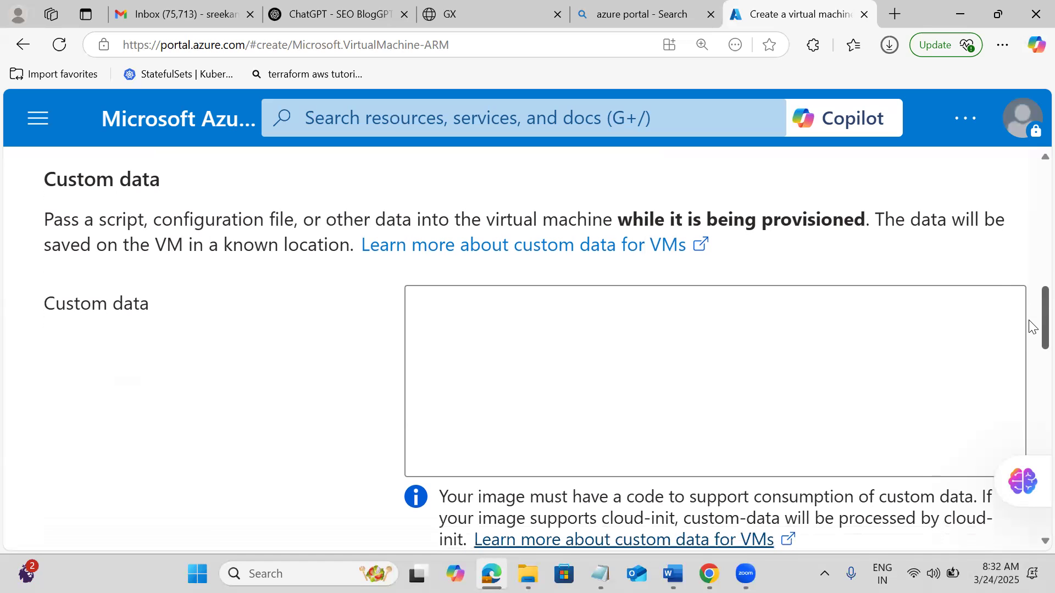
scroll(1029, 337, "down", 5)
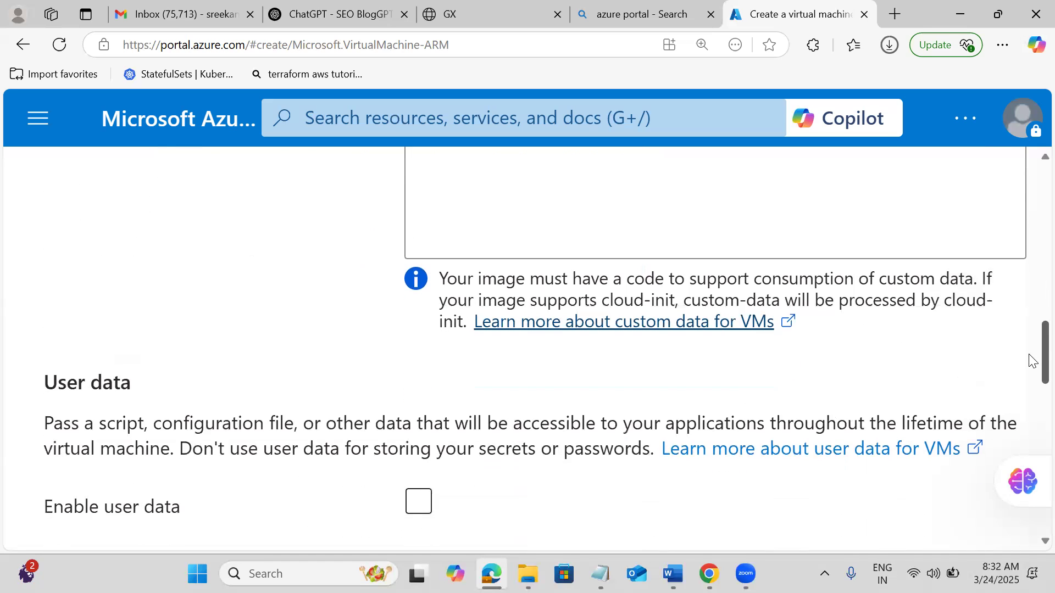
scroll(1032, 368, "down", 1)
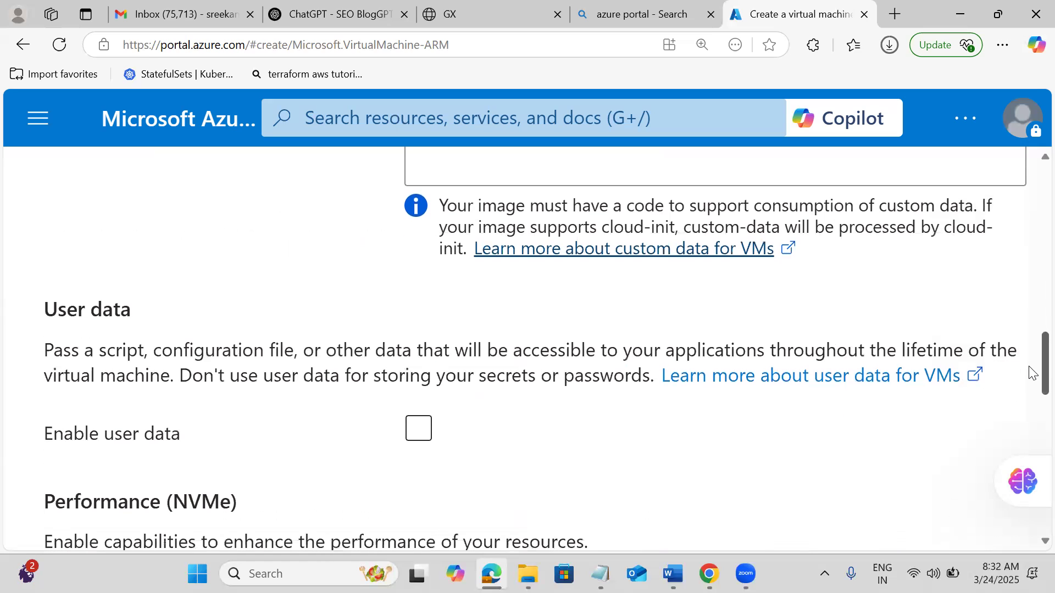
scroll(1032, 374, "down", 3)
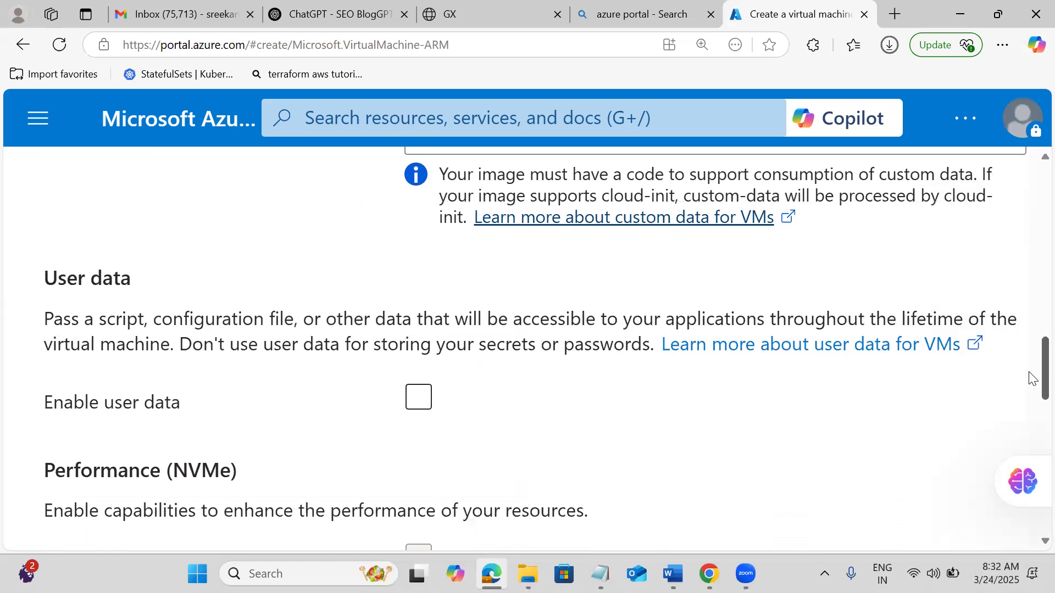
Check the User data, NVMe, Host and Proximity placement sections, leaving user data disabled.
scroll(1031, 385, "down", 4)
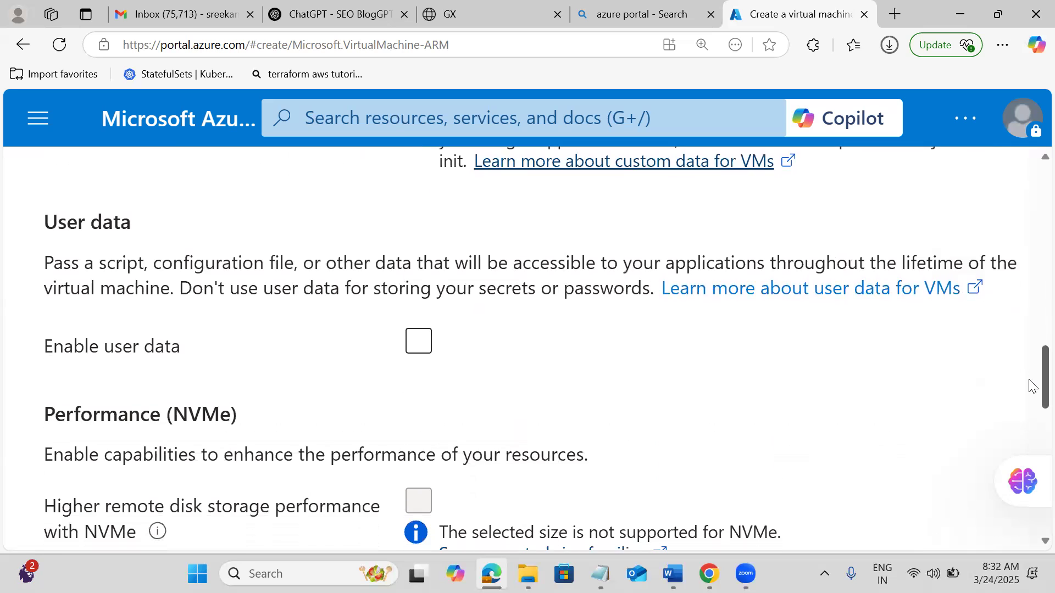
scroll(1031, 399, "down", 1)
scroll(1031, 401, "up", 1)
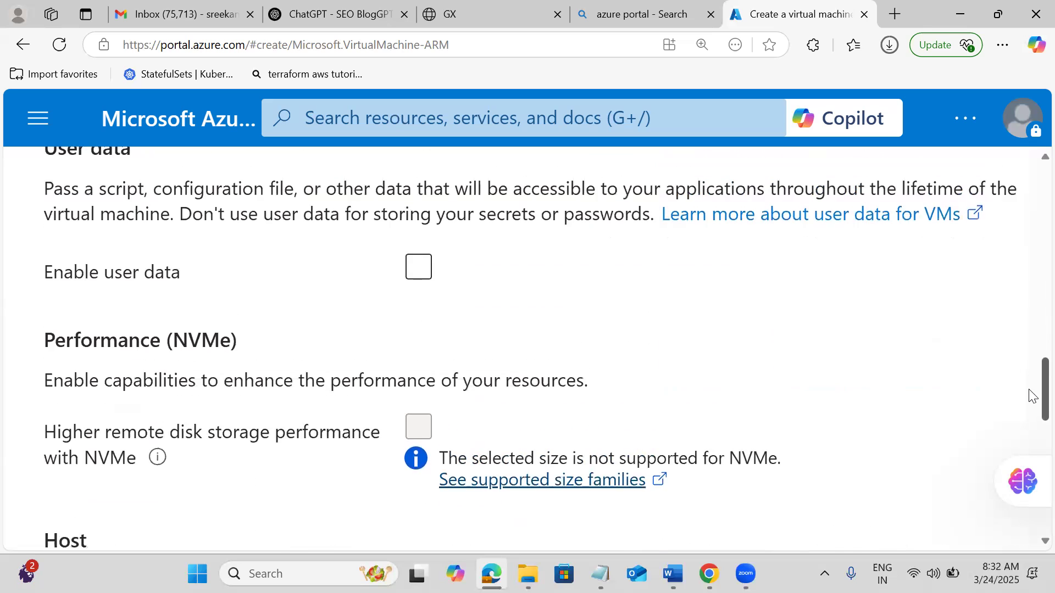
scroll(1031, 403, "down", 2)
scroll(1031, 406, "down", 12)
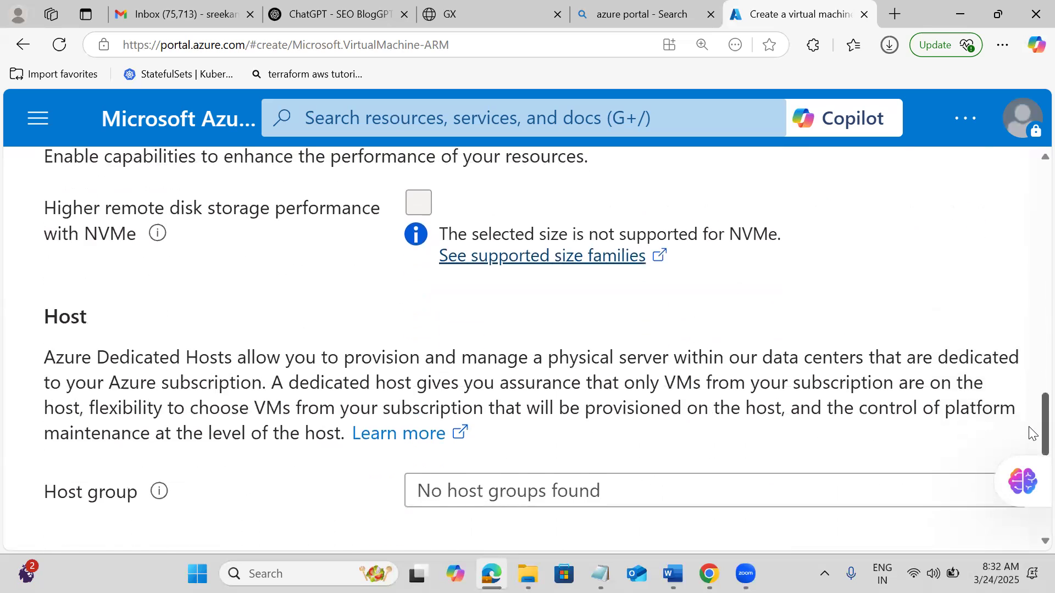
scroll(1030, 463, "down", 10)
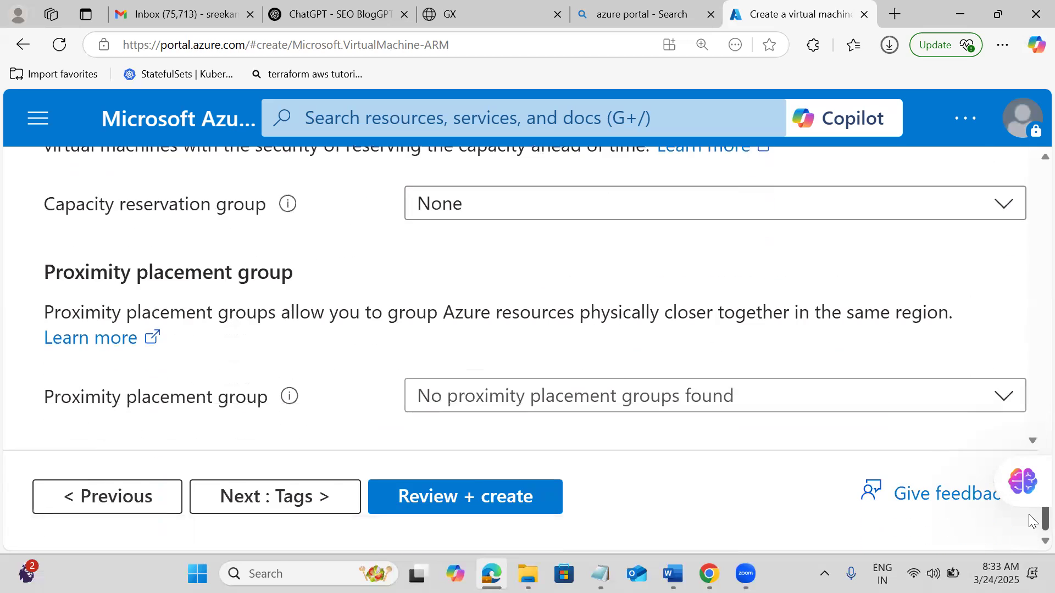
left_click(302, 496)
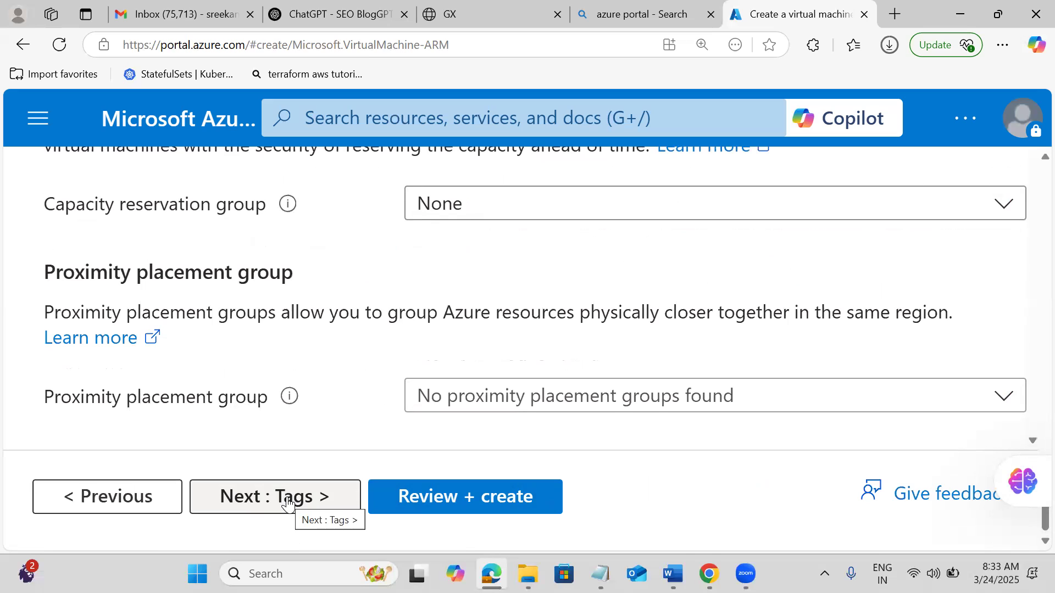
key("Tab")
Run Review + create validation, then find the Basics error for the disabled Free Trial subscription.
key("Return")
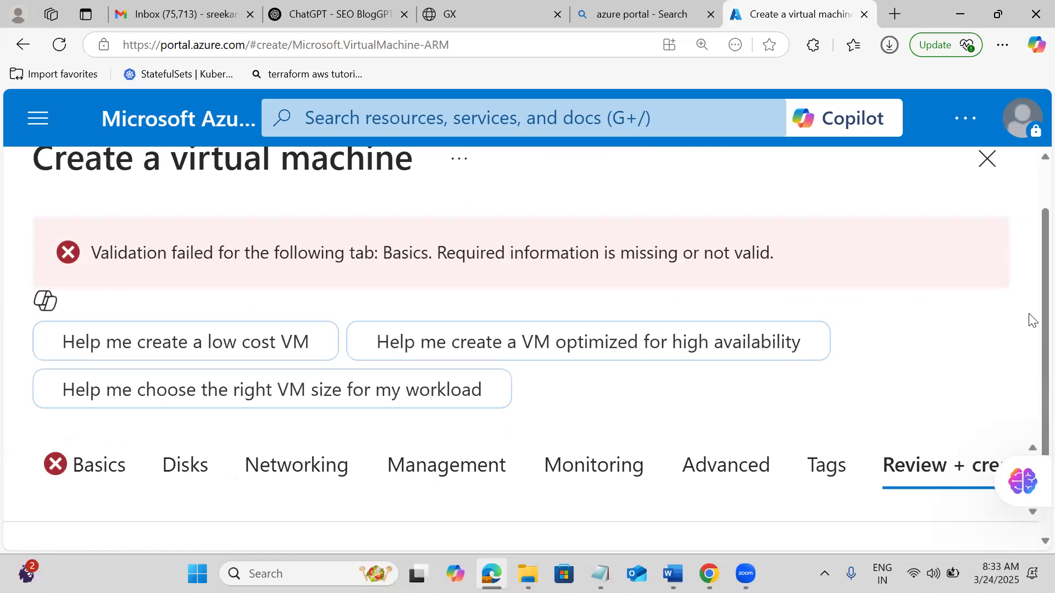
scroll(1030, 315, "down", 2)
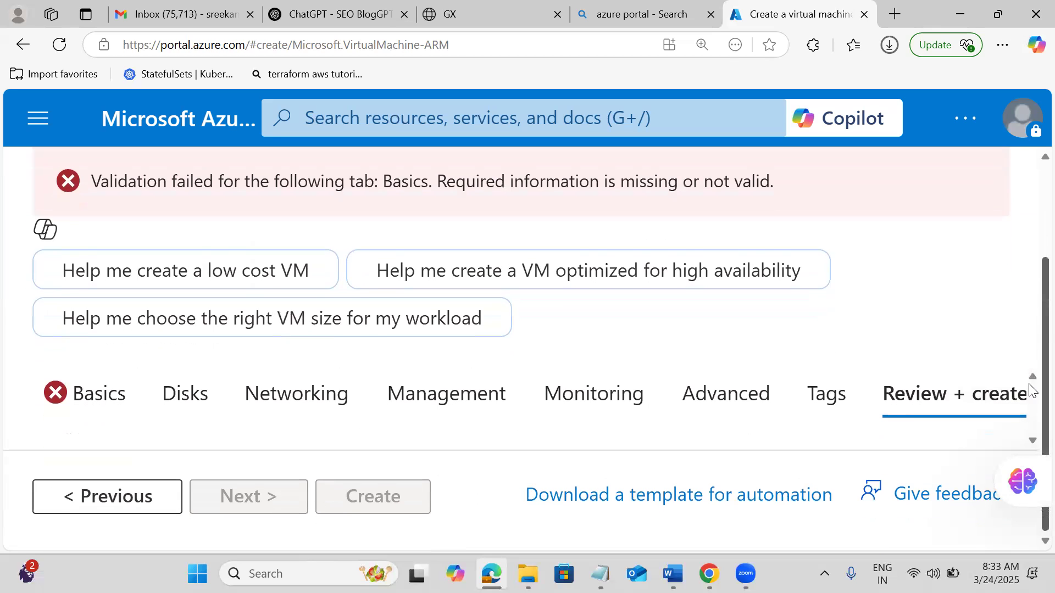
left_click(80, 405)
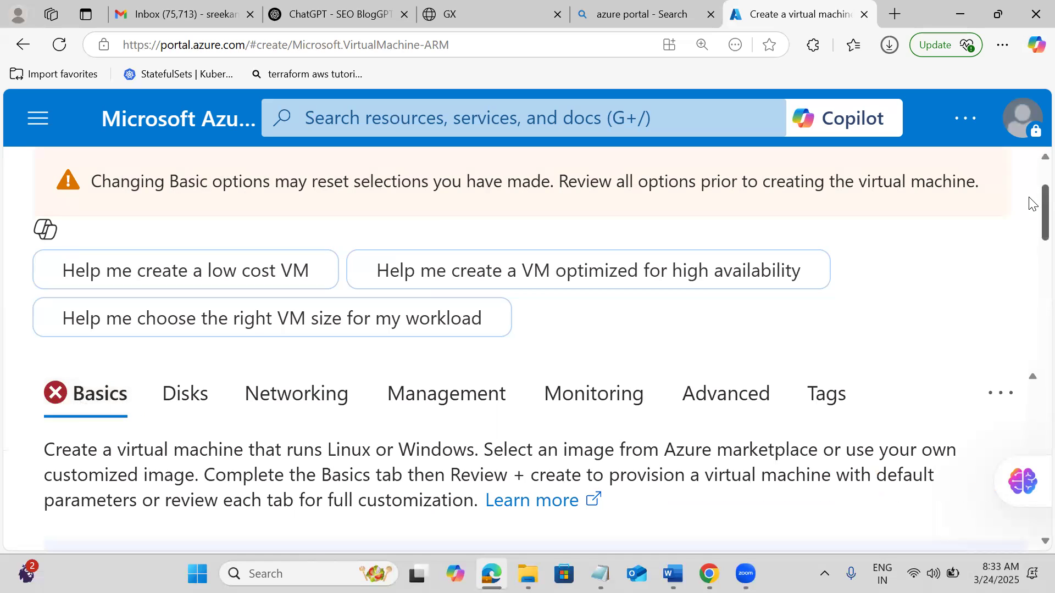
left_click_drag(1030, 214, 1031, 274)
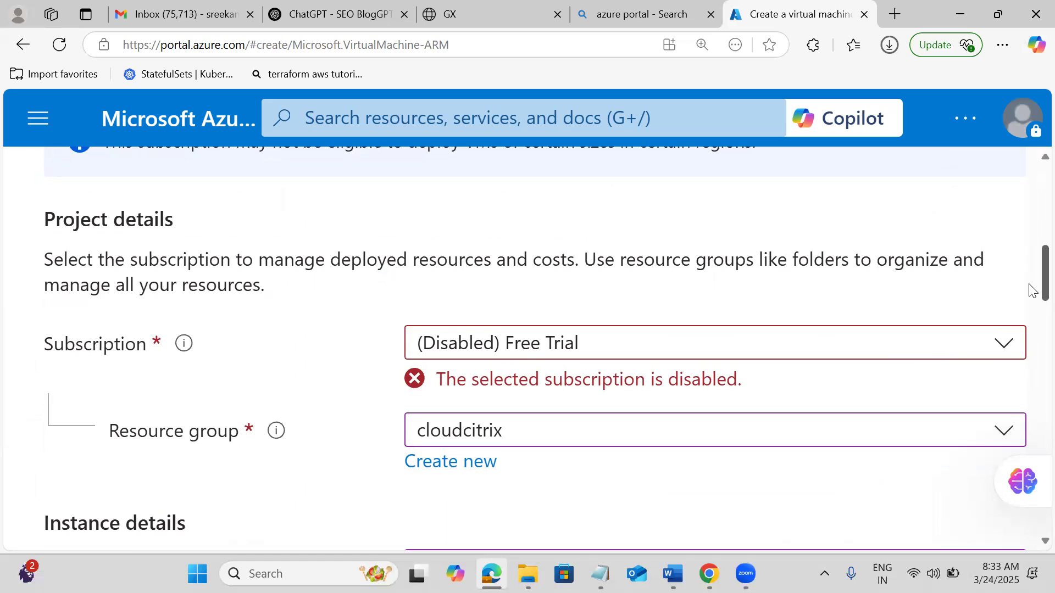
left_click_drag(1029, 308, 1032, 532)
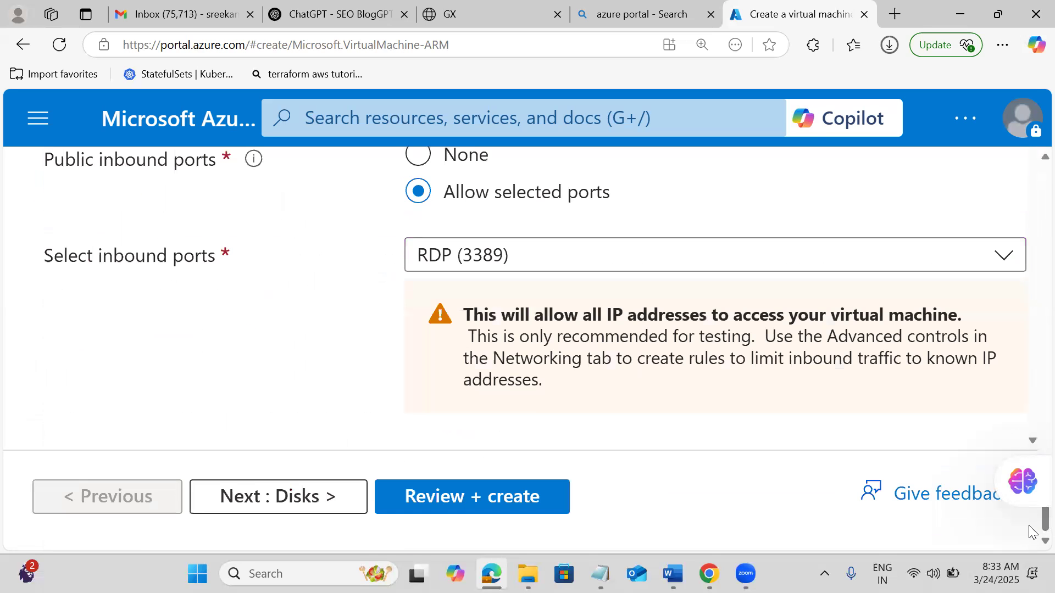
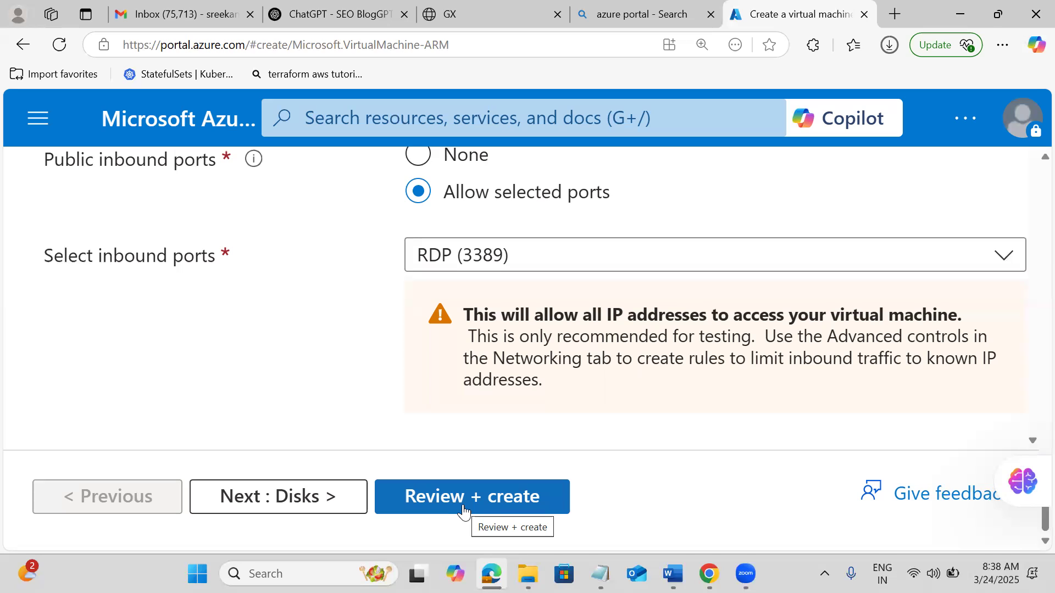
Search 'entra' and open Microsoft Entra ID, discarding the unsaved VM form.
left_click(332, 126)
type("entra")
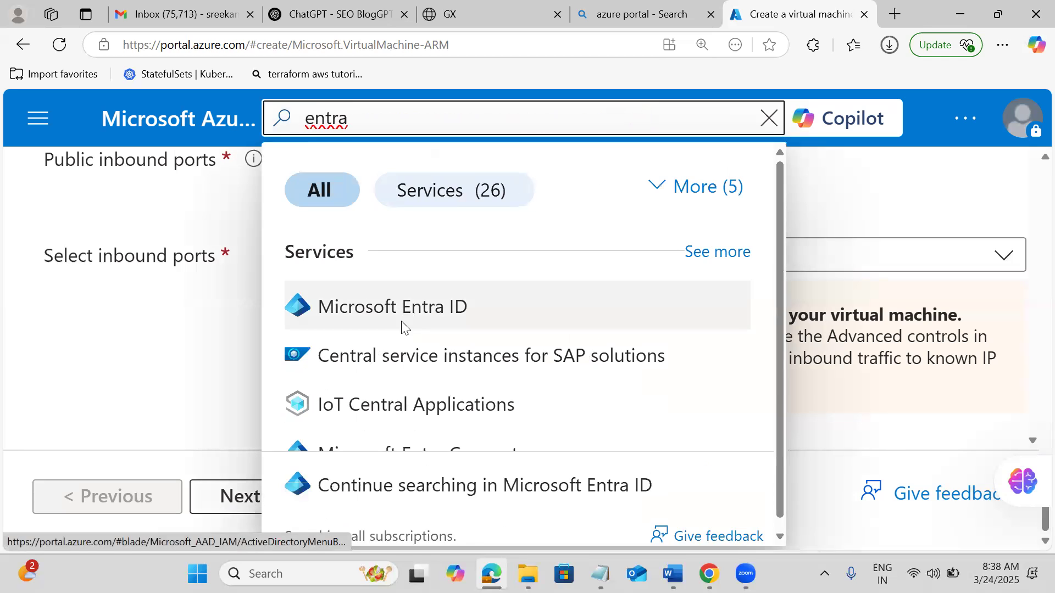
left_click(405, 328)
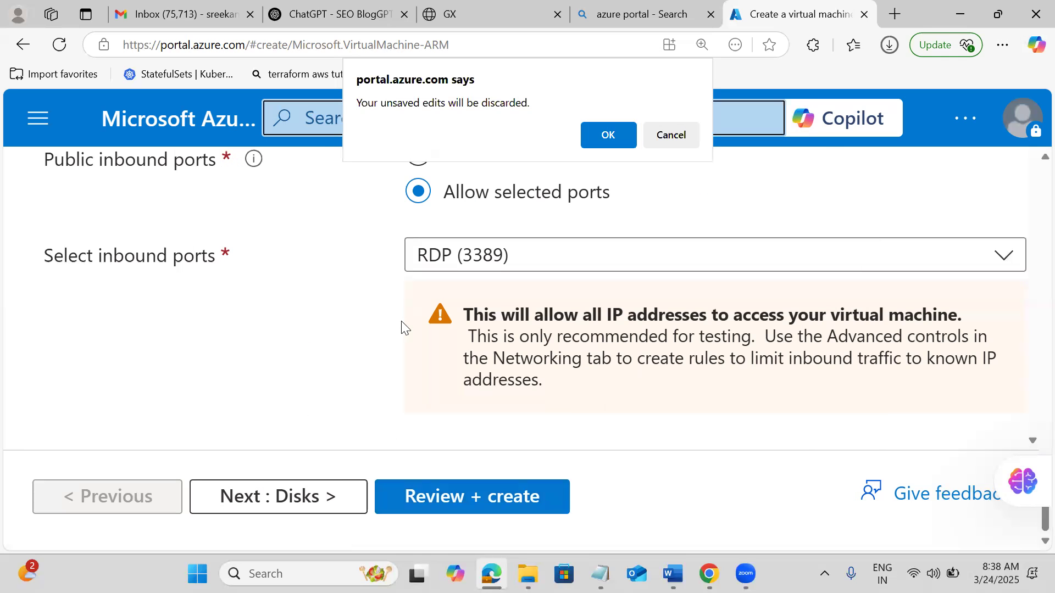
left_click(598, 147)
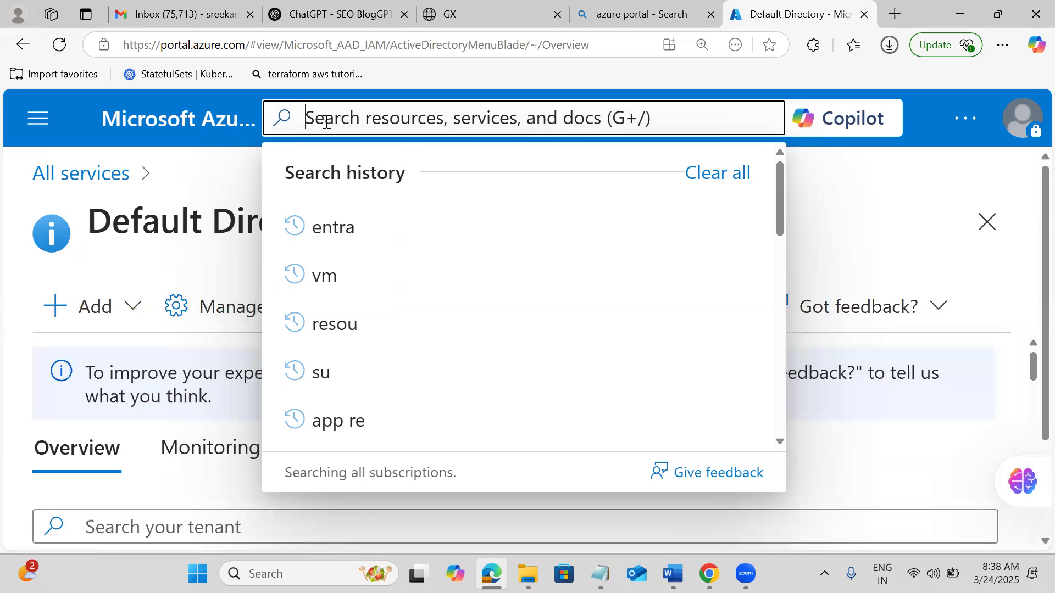
Search 'azure vm', open Virtual machines and start a new Azure virtual machine.
type("azure vm")
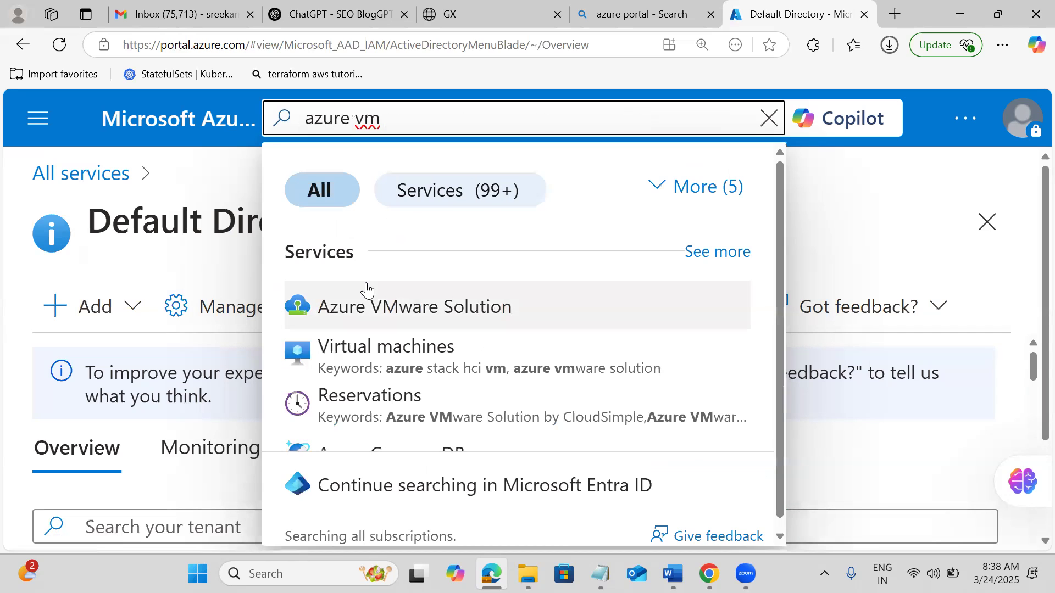
left_click(360, 346)
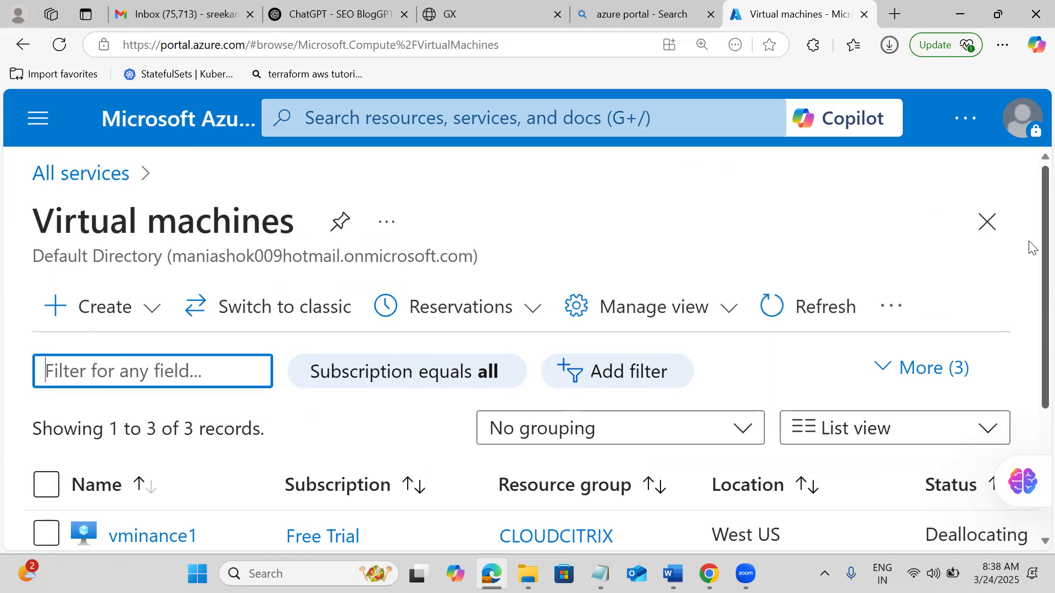
scroll(1032, 247, "down", 1)
left_click(124, 250)
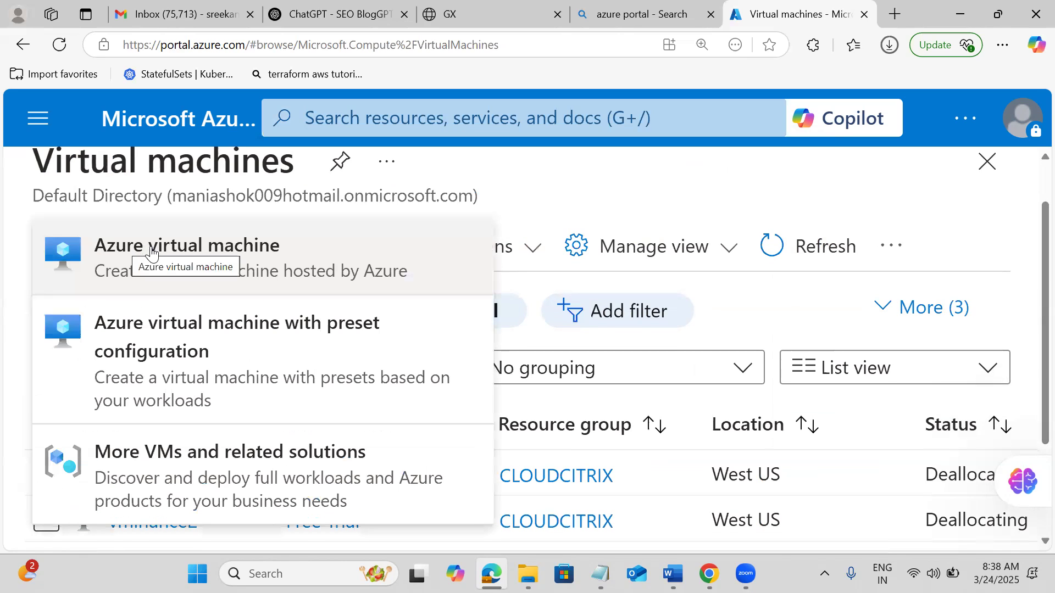
left_click(152, 254)
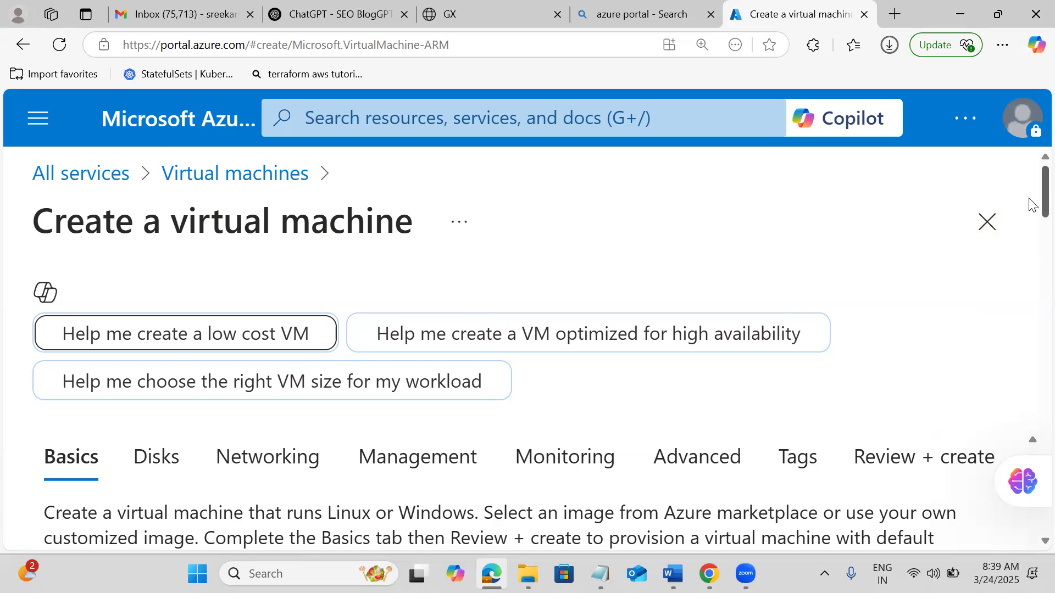
Pick resource group cloudcitrix and name the virtual machine mylinuxvm.
left_click_drag(1031, 204, 1031, 280)
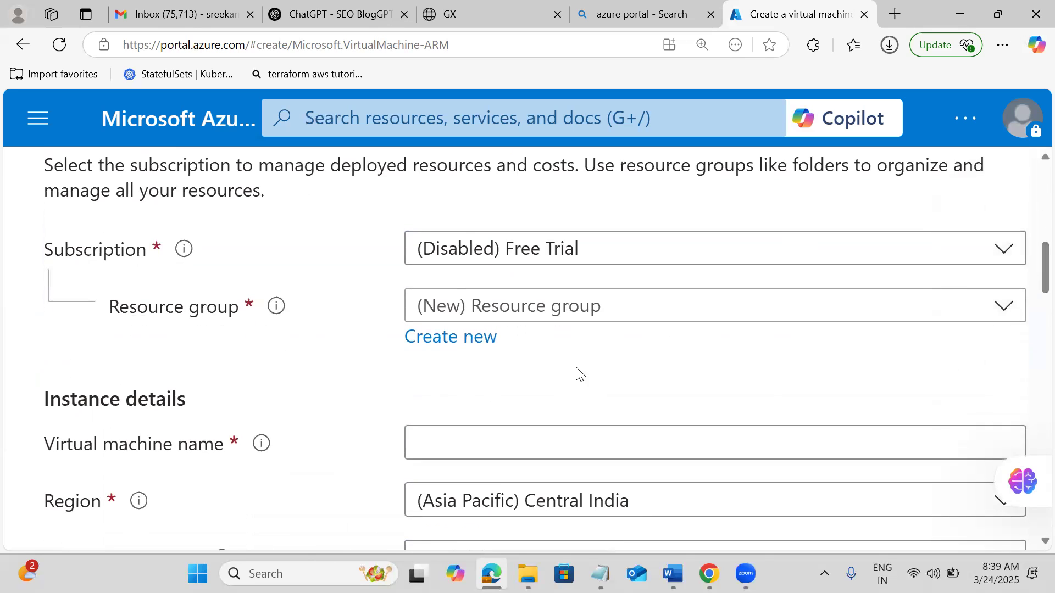
left_click(524, 323)
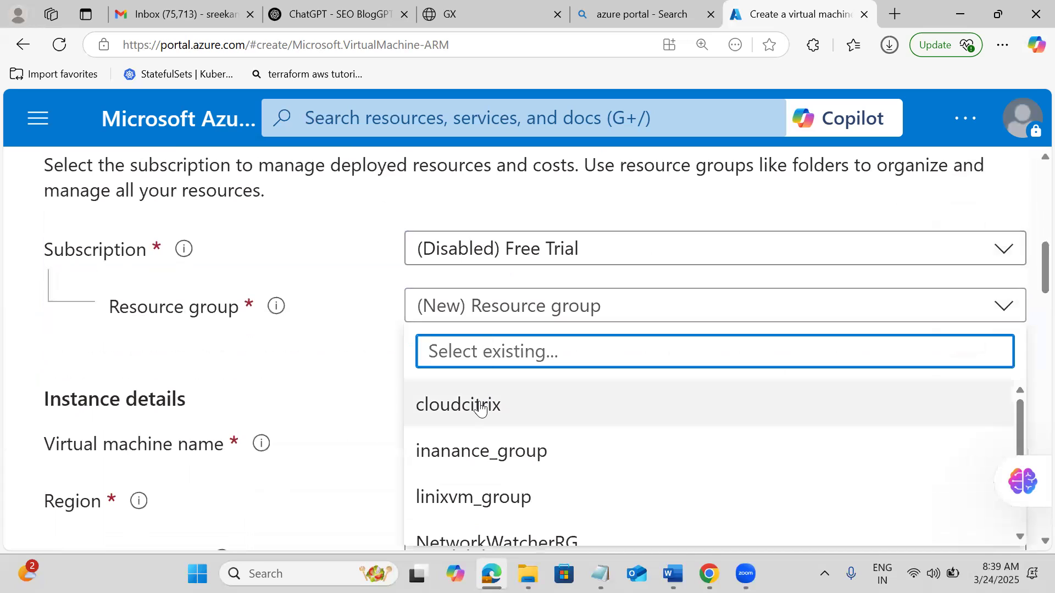
left_click(483, 405)
left_click(483, 437)
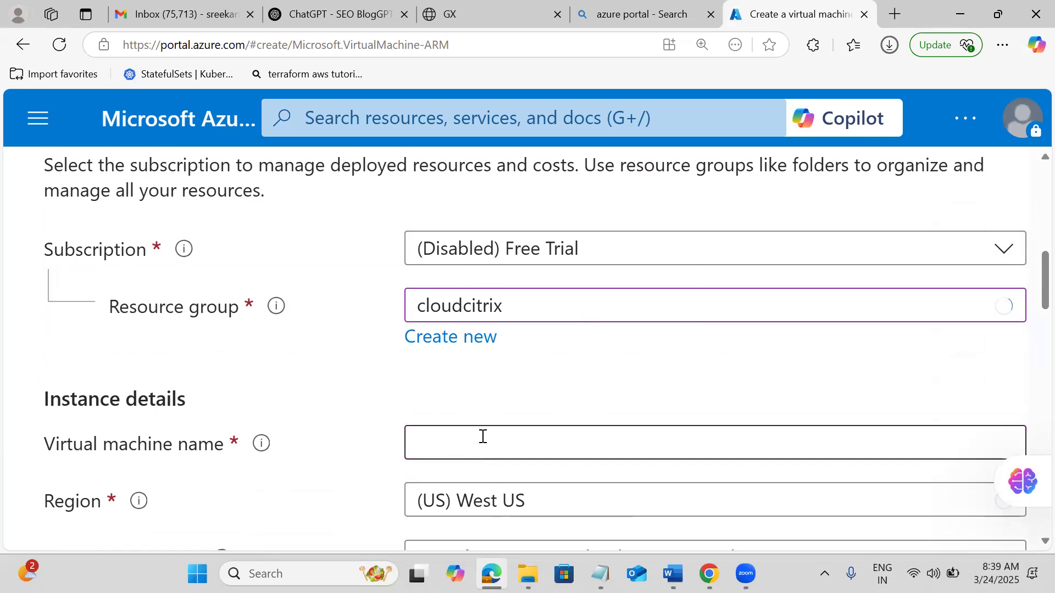
type("mylu")
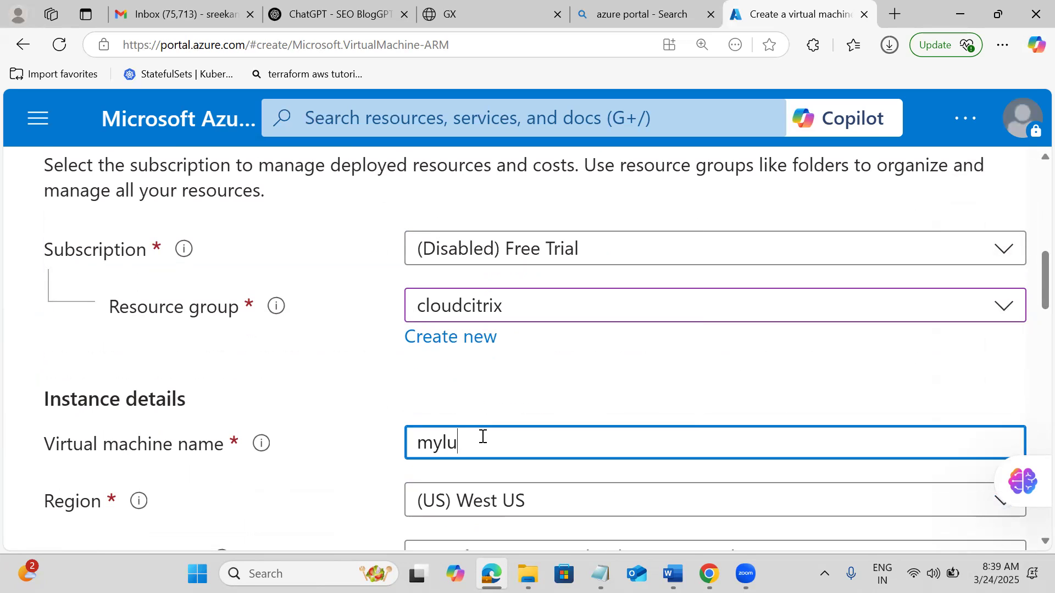
key("BackSpace")
type("inuxvm")
left_click_drag(1032, 296, 1032, 351)
Change the image to Ubuntu Server 24.04 LTS - x64 Gen2 and review the Size section.
scroll(1032, 357, "down", 2)
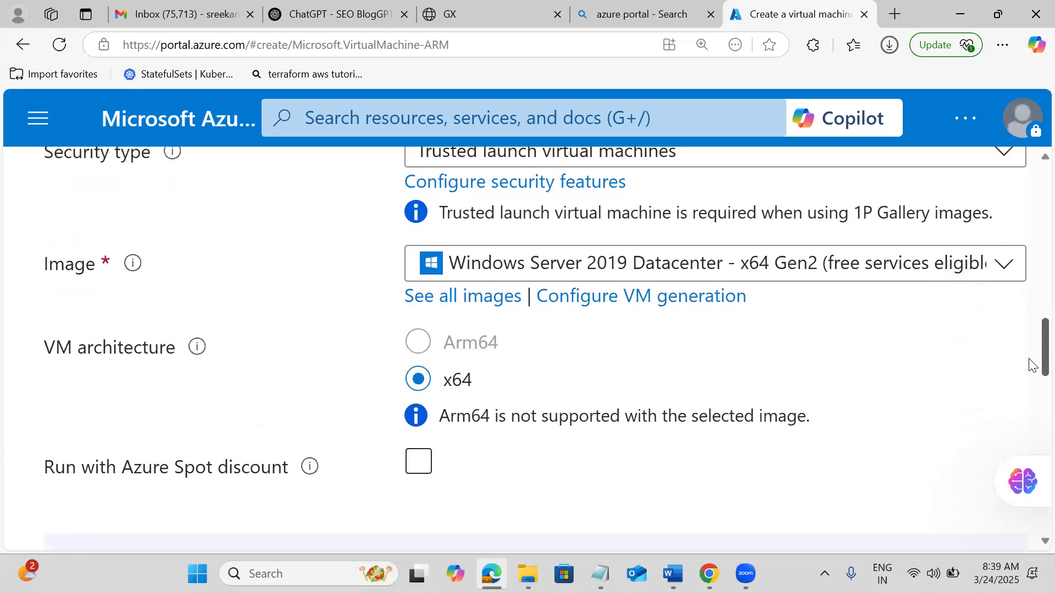
left_click(488, 237)
left_click(459, 431)
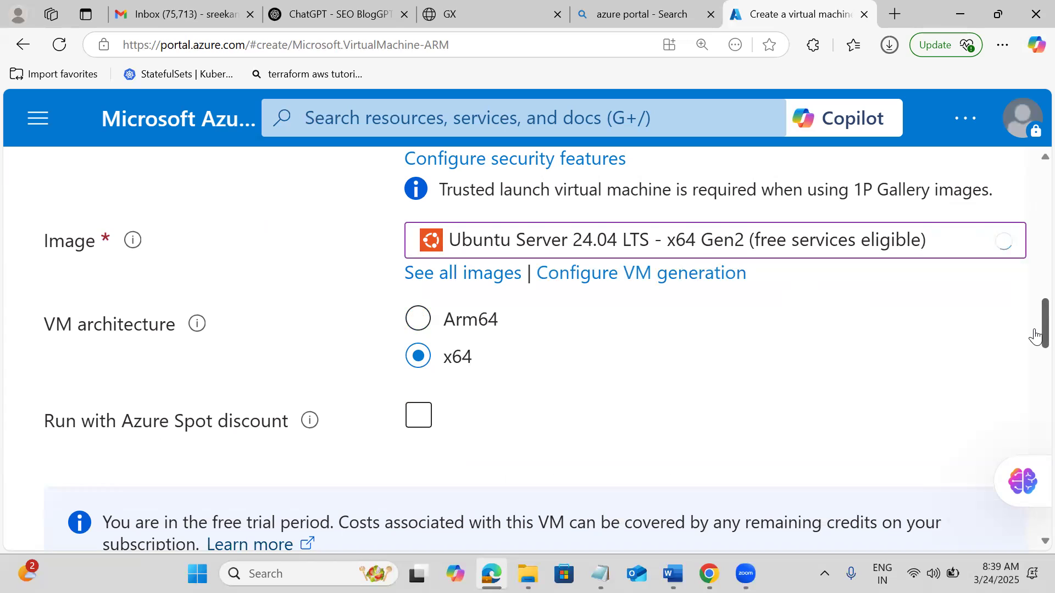
left_click_drag(1035, 336, 1035, 346)
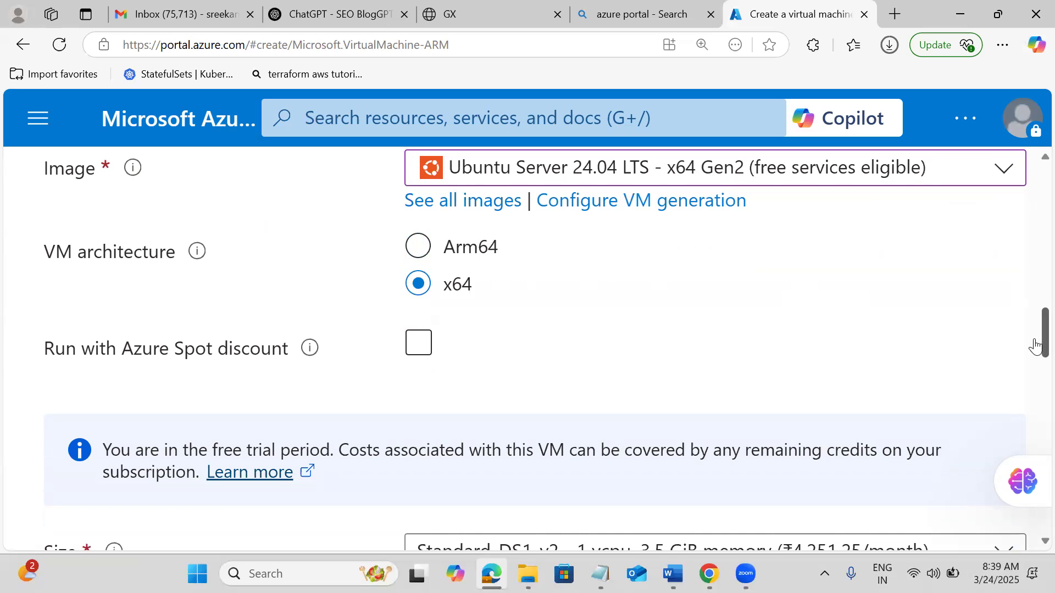
left_click_drag(1035, 343, 1034, 336)
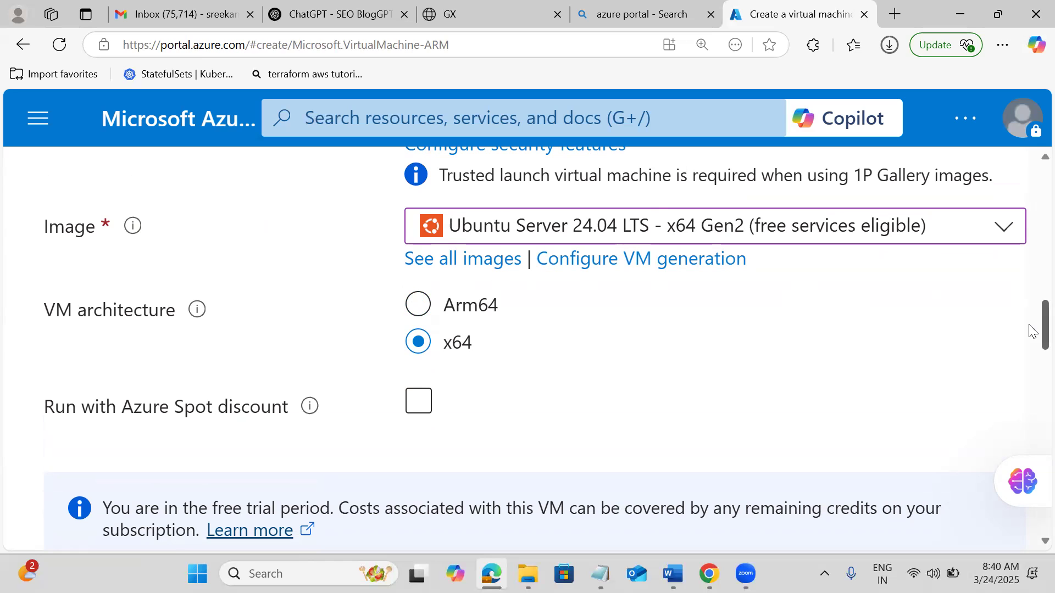
left_click_drag(1031, 330, 1032, 370)
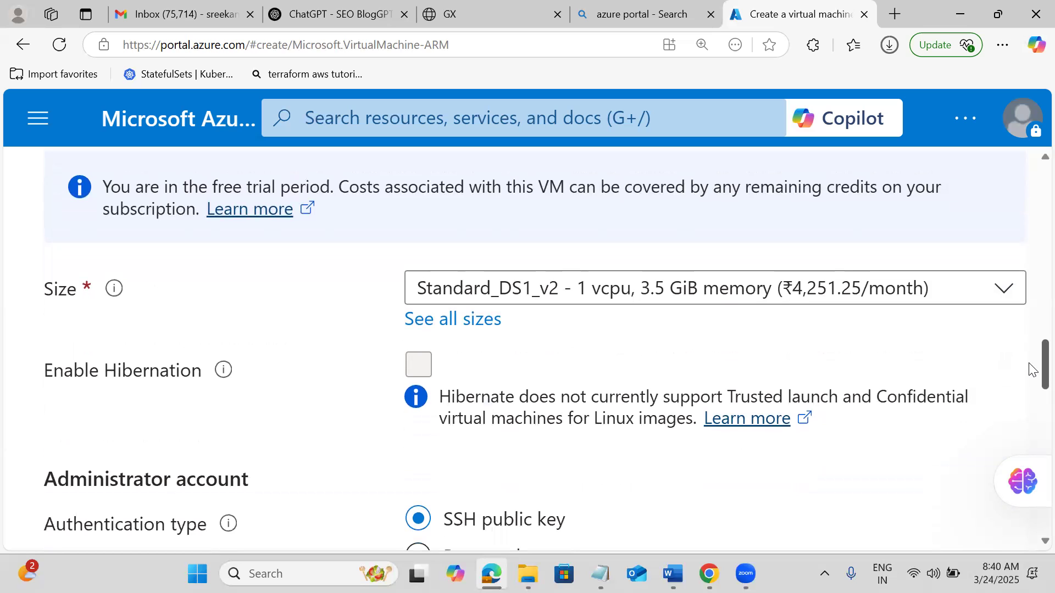
Scroll to Administrator account, then bring up the previews of the open Notepad windows.
left_click_drag(1029, 363, 1029, 396)
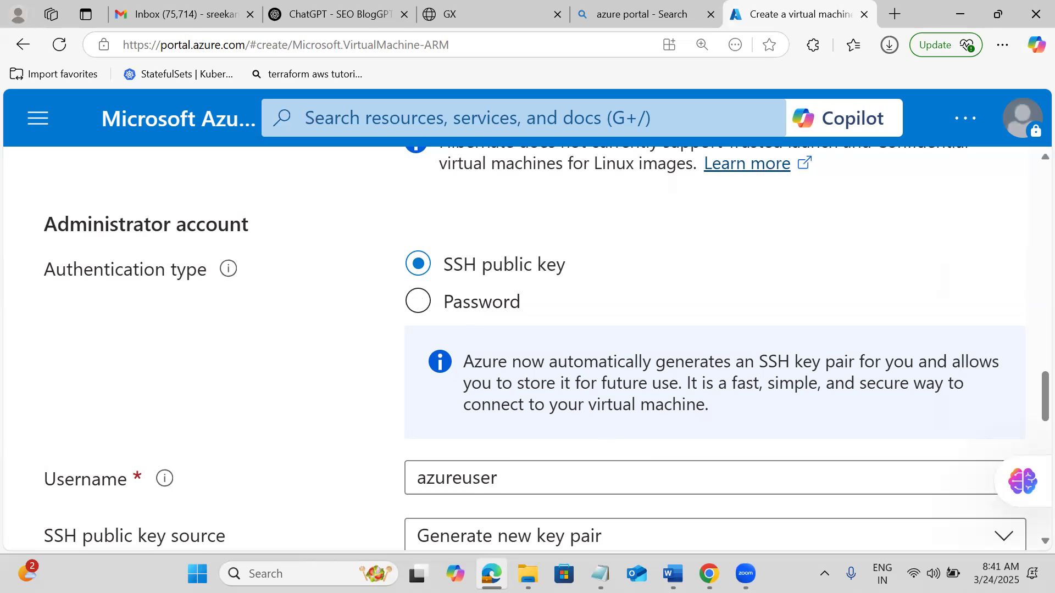
left_click(600, 573)
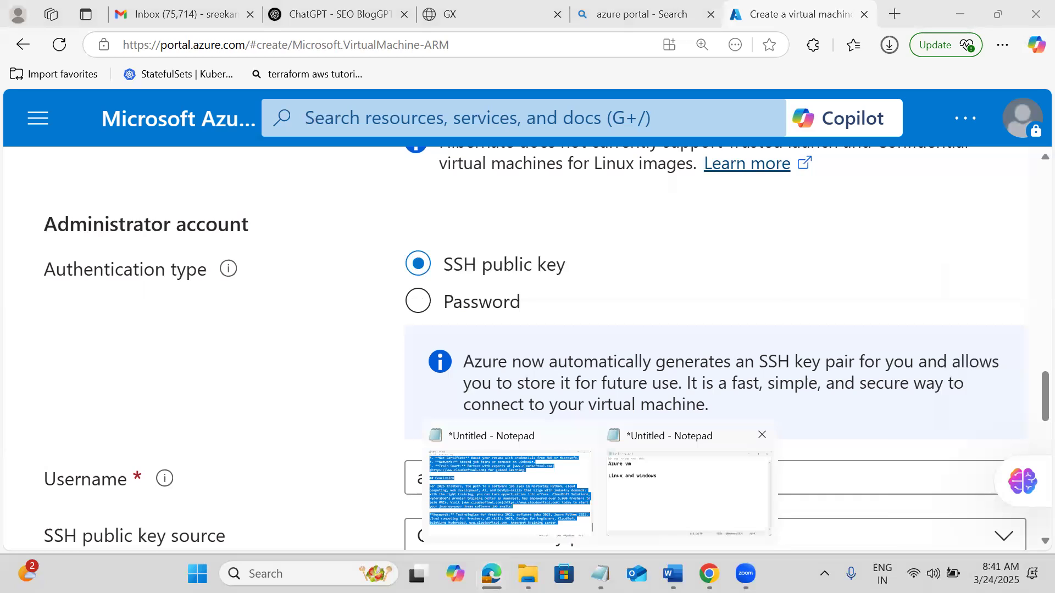
Replace the old Notepad notes with AWS notes: only SSH keys, root account disabled.
left_click(690, 492)
key("BackSpace")
key("BackSpace")
key("BackSpace")
key("BackSpace")
key("BackSpace")
key("BackSpace")
key("BackSpace")
key("BackSpace")
key("BackSpace")
key("BackSpace")
key("BackSpace")
key("BackSpace")
key("BackSpace")
key("BackSpace")
key("BackSpace")
key("BackSpace")
key("BackSpace")
key("BackSpace")
key("BackSpace")
key("BackSpace")
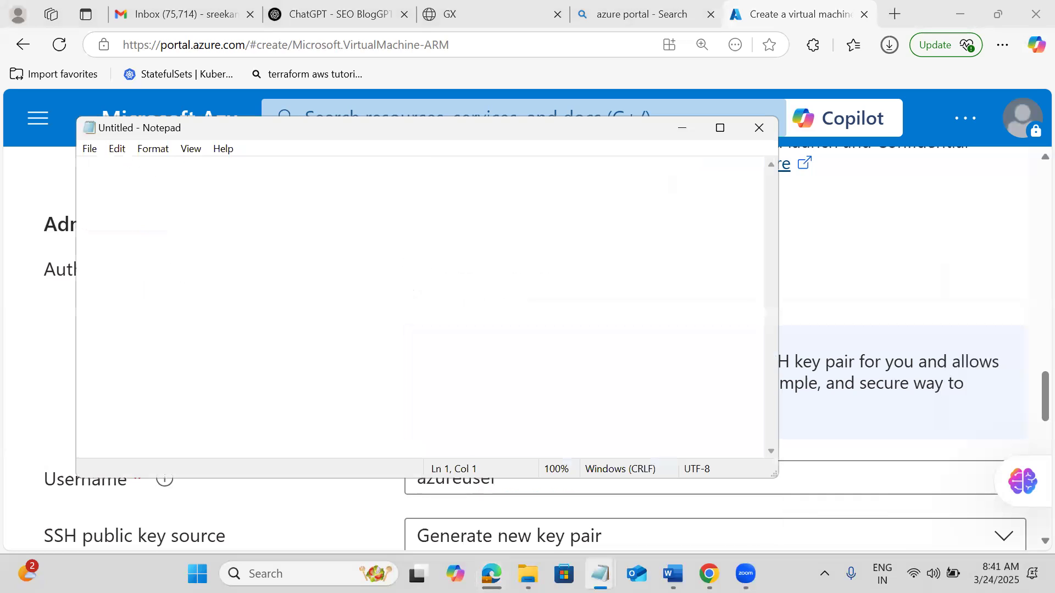
type("aws")
key("Return")
key("Return")
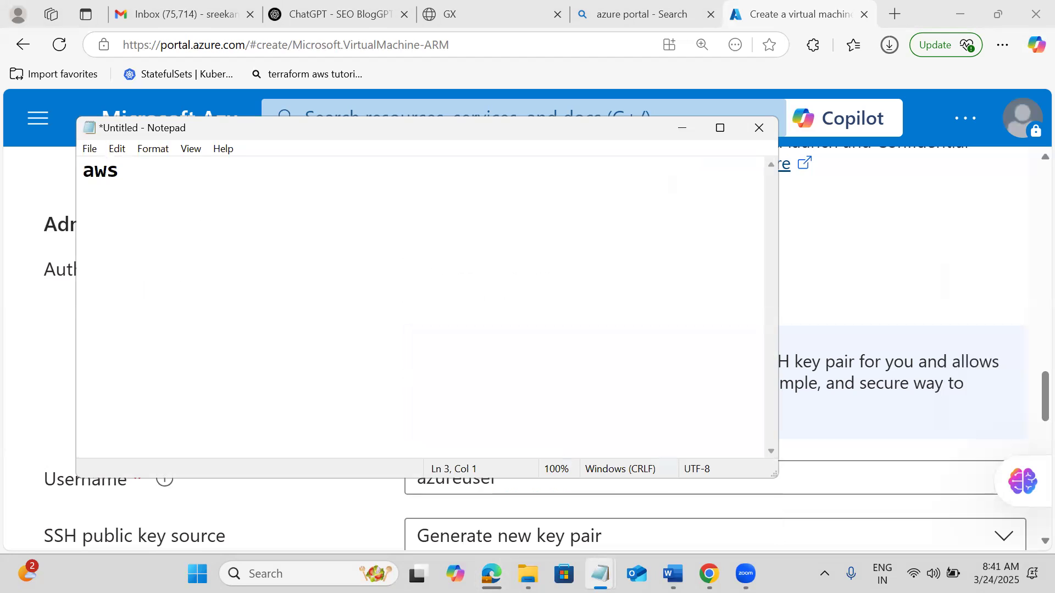
type("there is no password obl")
key("BackSpace")
key("BackSpace")
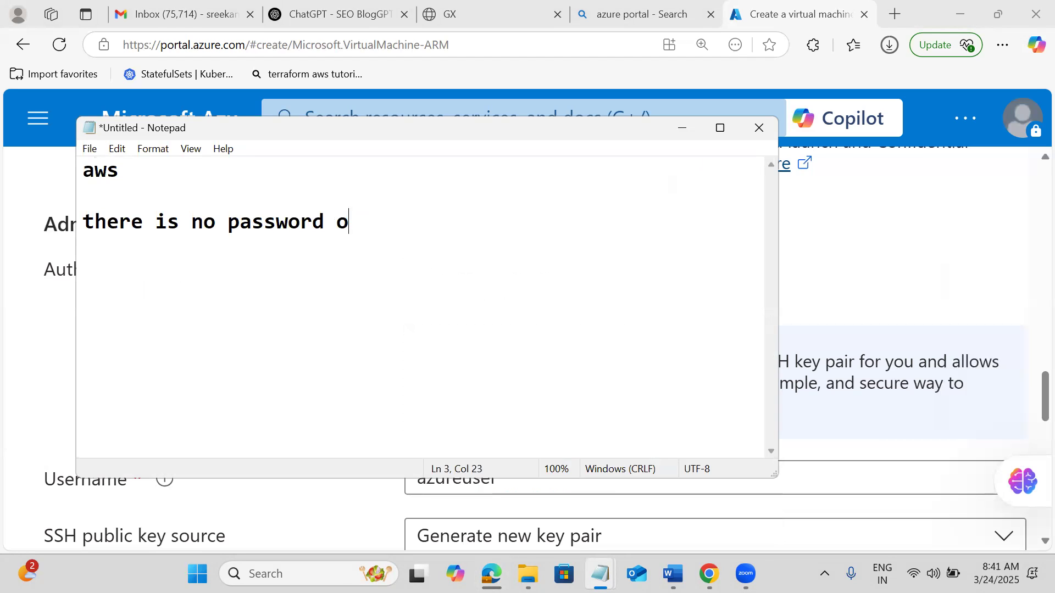
type("nly ssh keyw")
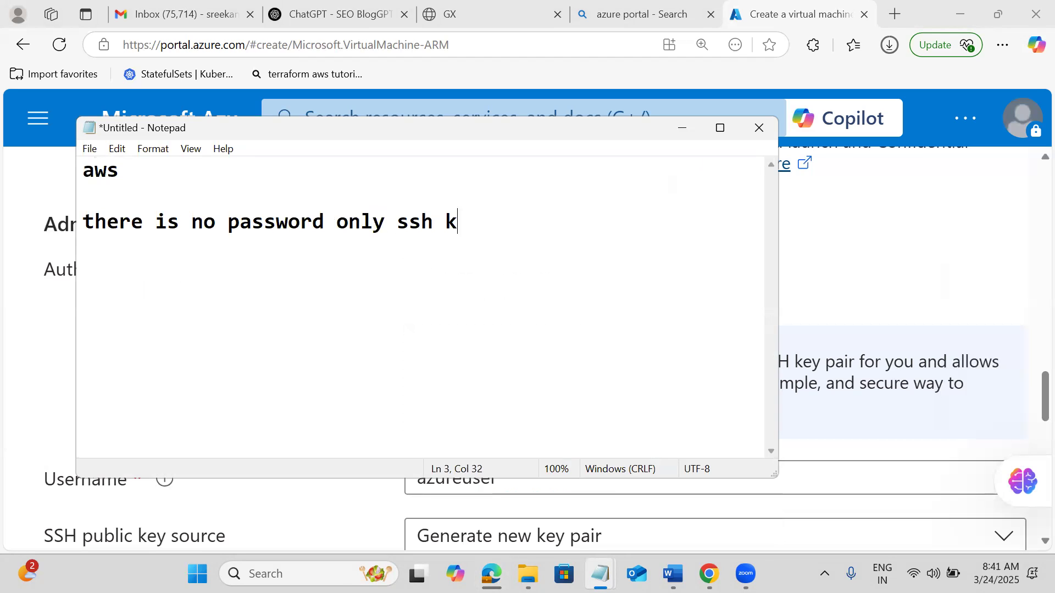
key("BackSpace")
type("s we have")
key("Return")
key("Return")
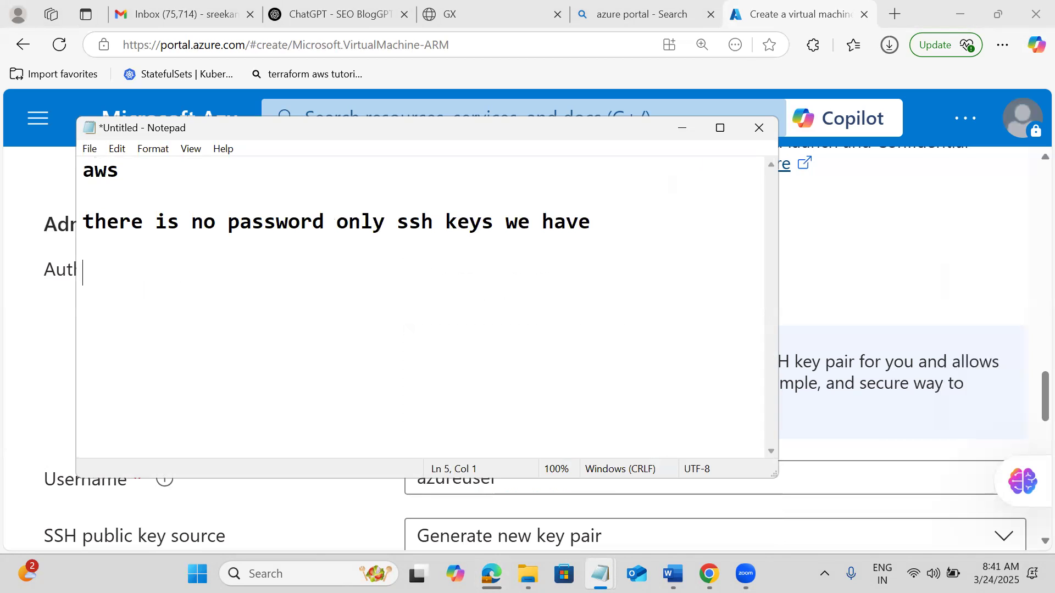
type("root acciu")
key("BackSpace")
key("BackSpace")
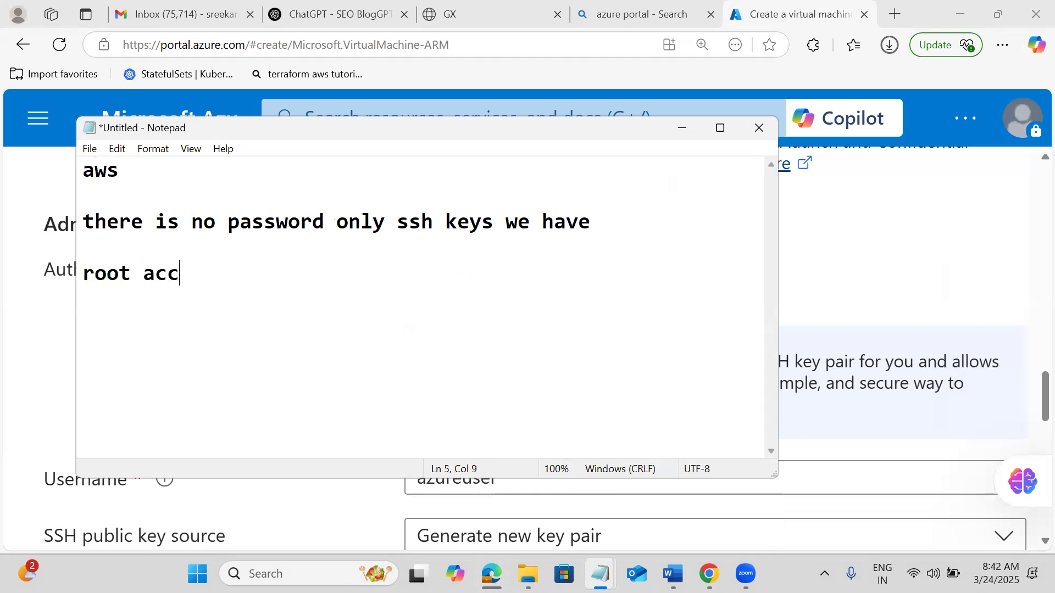
type("ount is d")
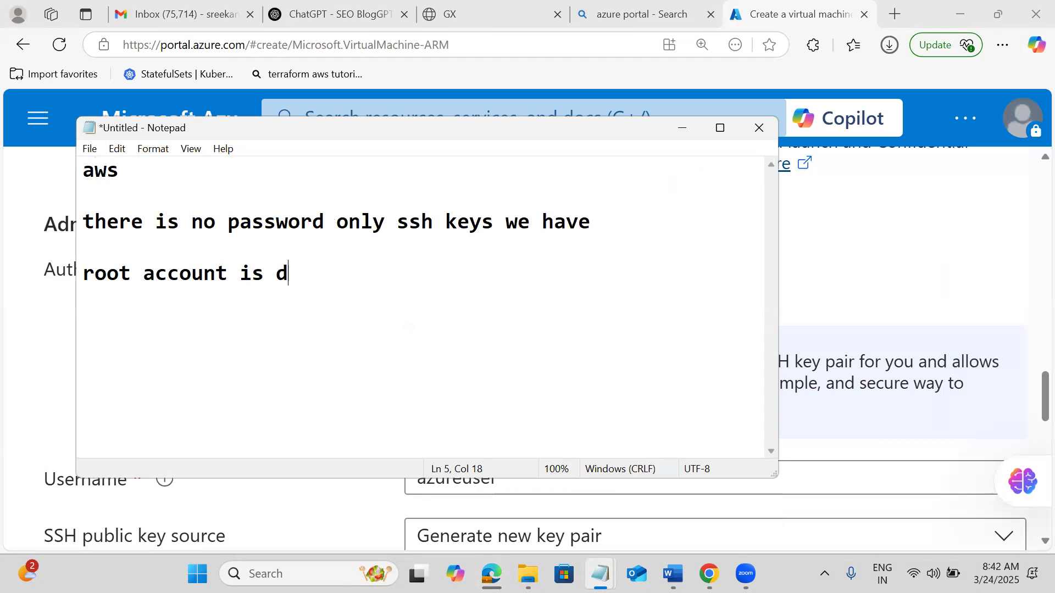
type("isabled")
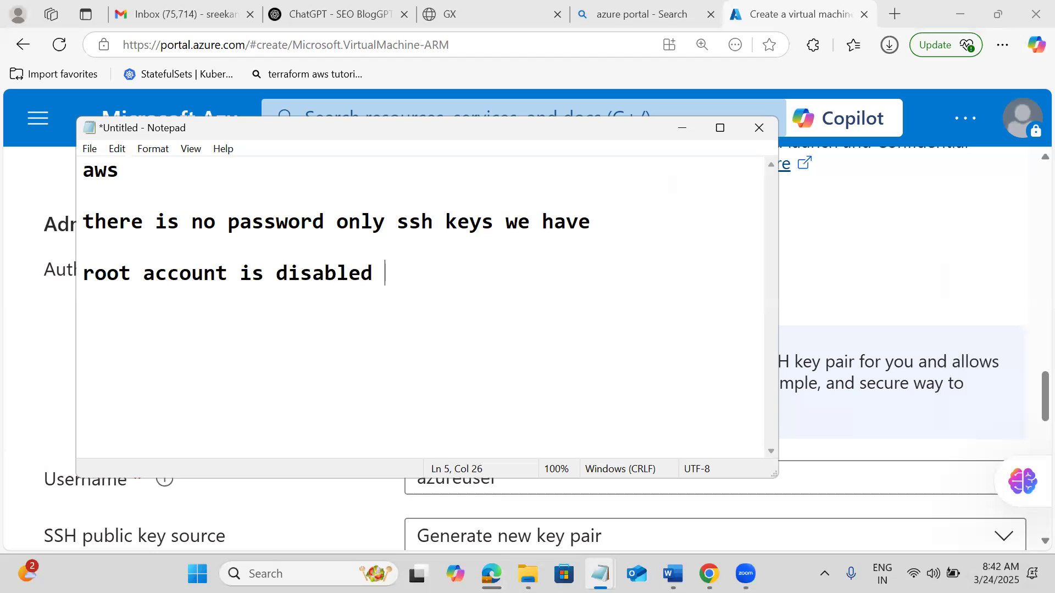
Add 'in aws for ubuntu - username is ubuntu' and 'in azure we have both password and sshkeys'.
key("Return")
key("Return")
type("in aws")
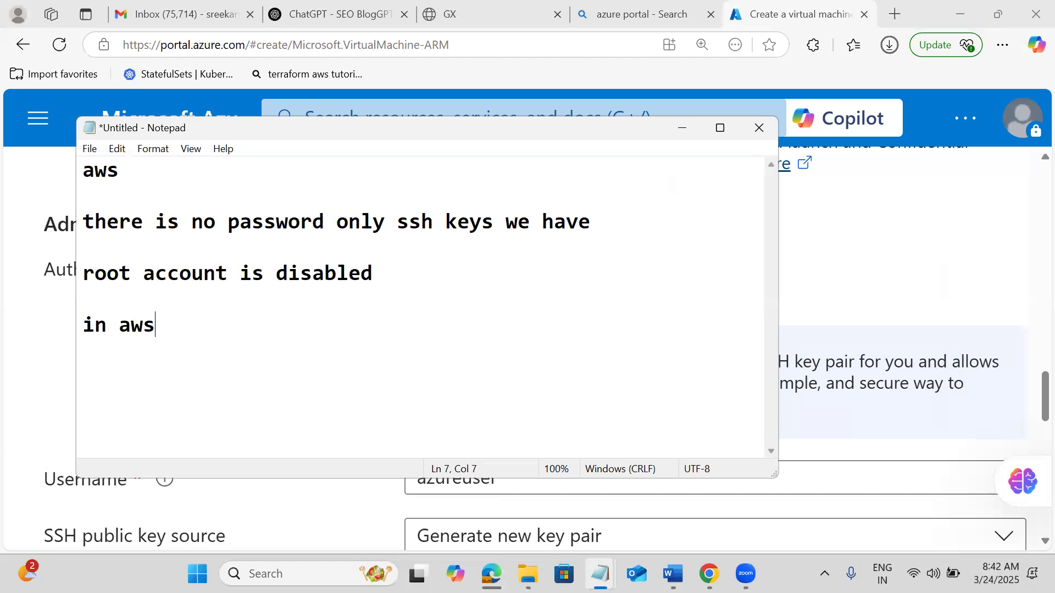
type(" for ub")
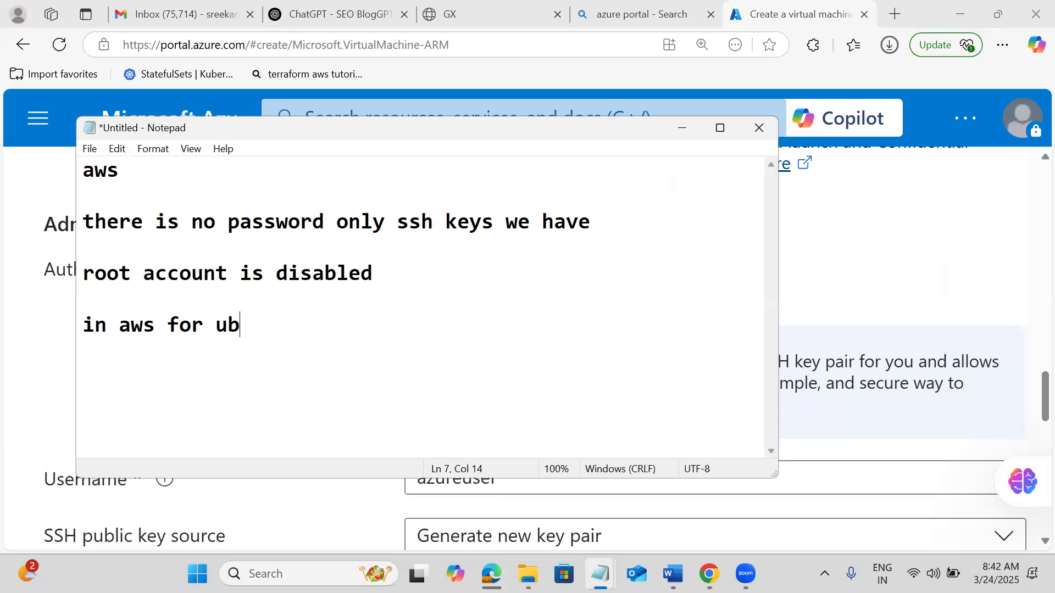
type("untu - username")
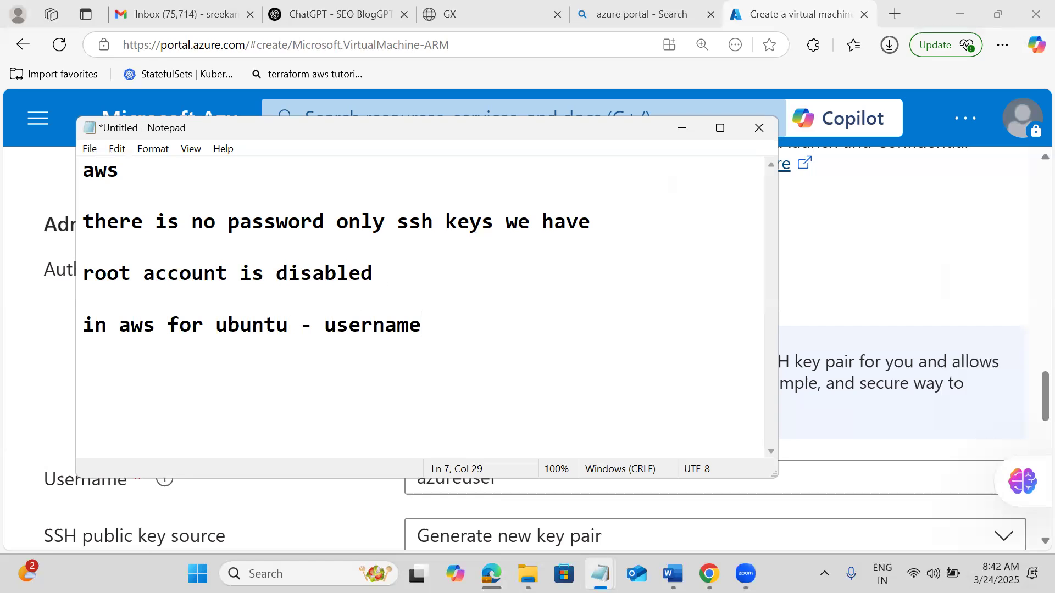
type(" is ubuntu")
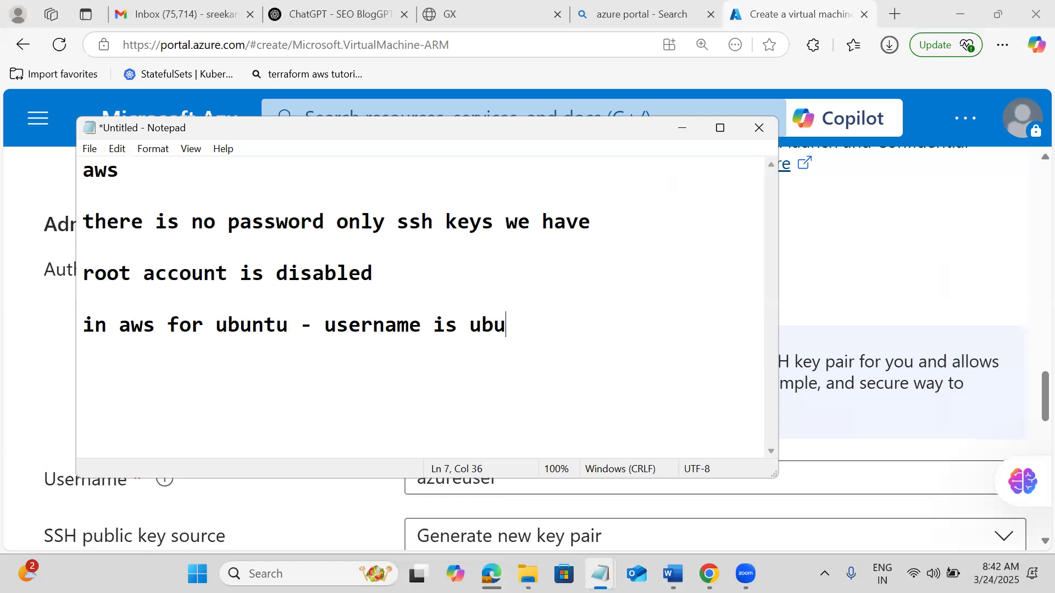
key("Return")
key("Return")
type("in au")
key("BackSpace")
type("zure we have both opa")
key("BackSpace")
key("BackSpace")
key("BackSpace")
type("password and ")
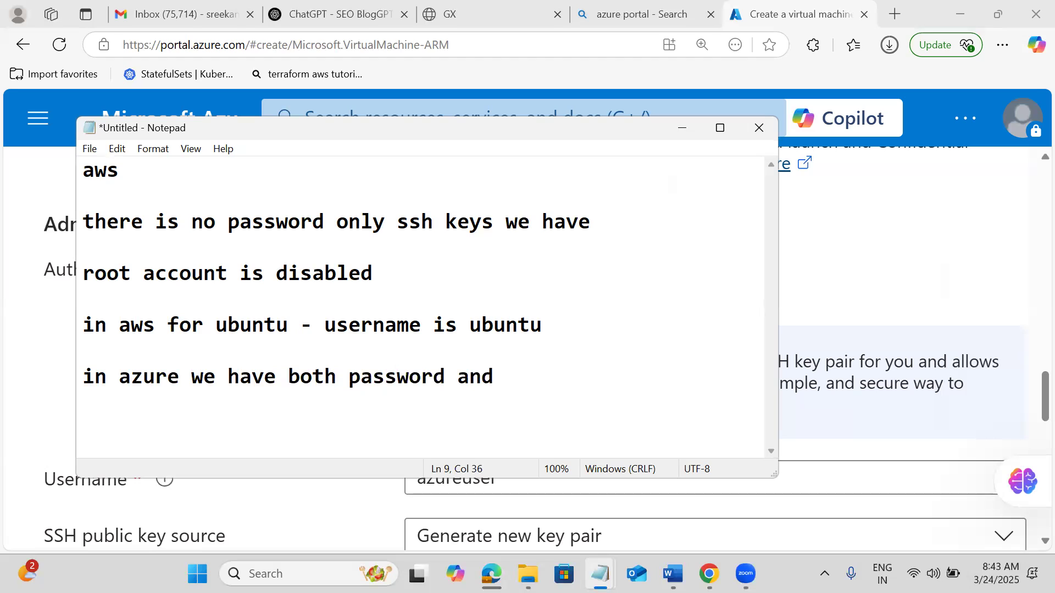
type("sshkeys")
key("Return")
key("Return")
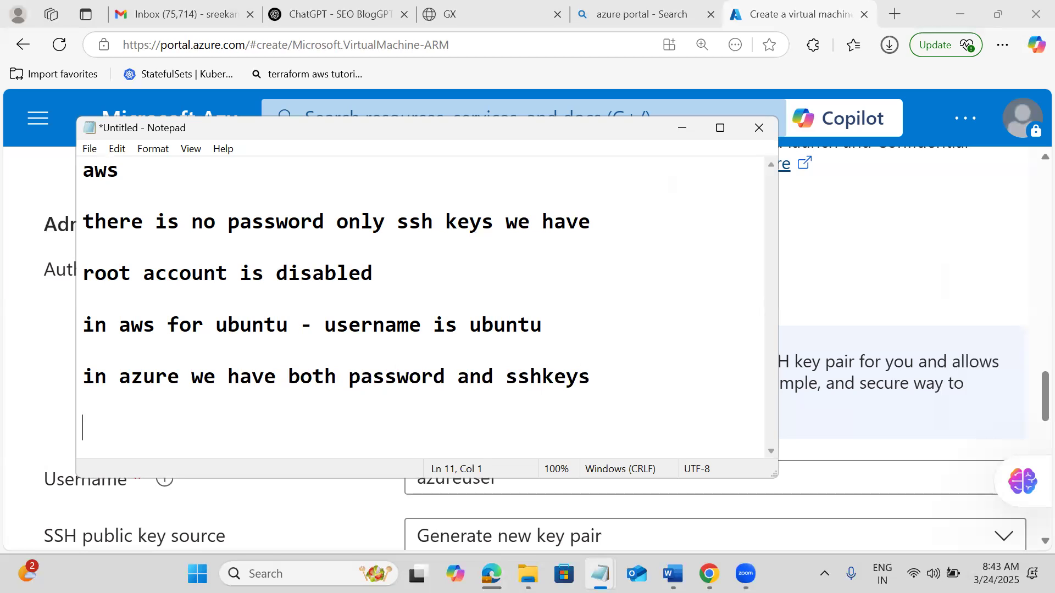
key("Return")
key("Return")
key("Return")
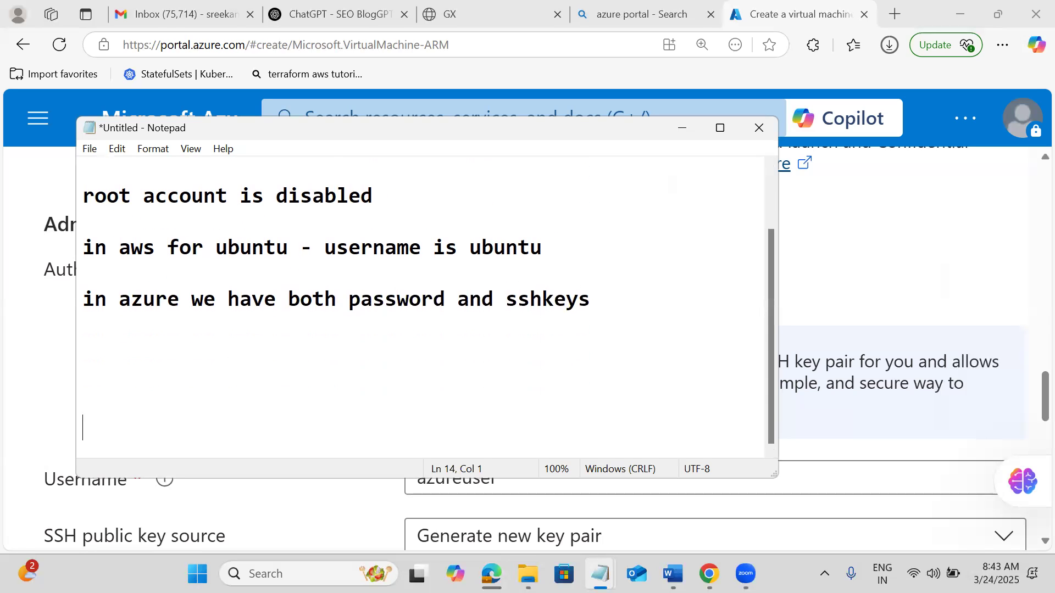
Note that a created SSH key can't be modified or regenerated, 'but in azure we can change it'.
left_click(116, 364)
type("once we cr")
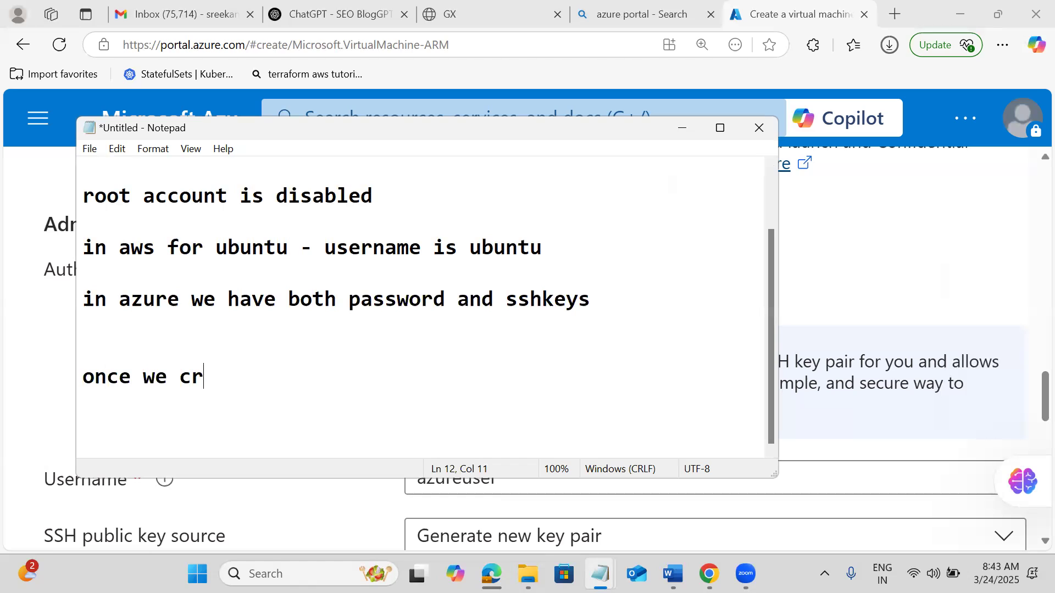
type("eate sshkey ")
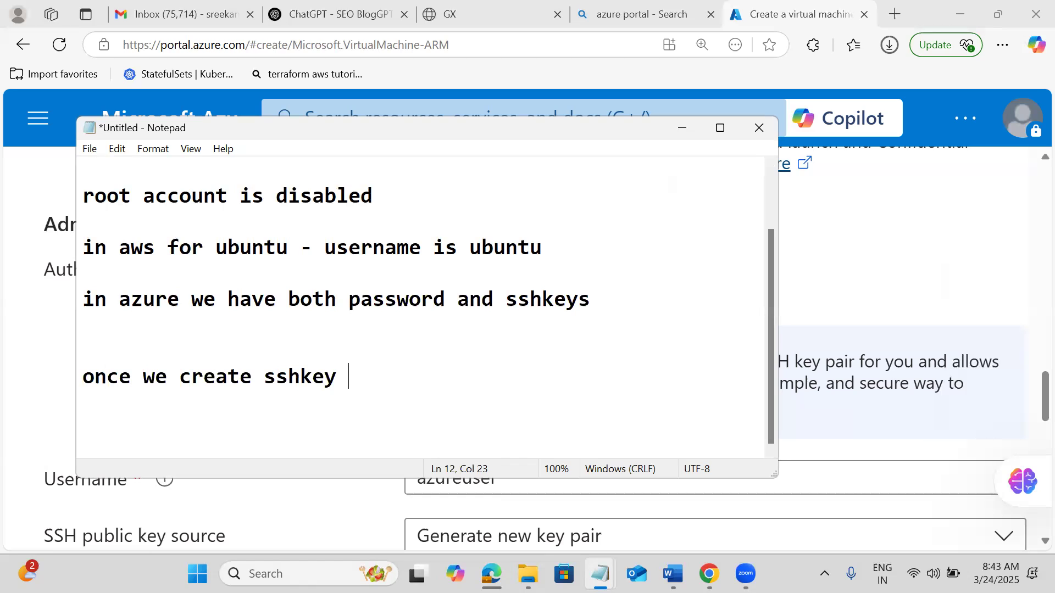
type("we can")
key("BackSpace")
type("t modify ")
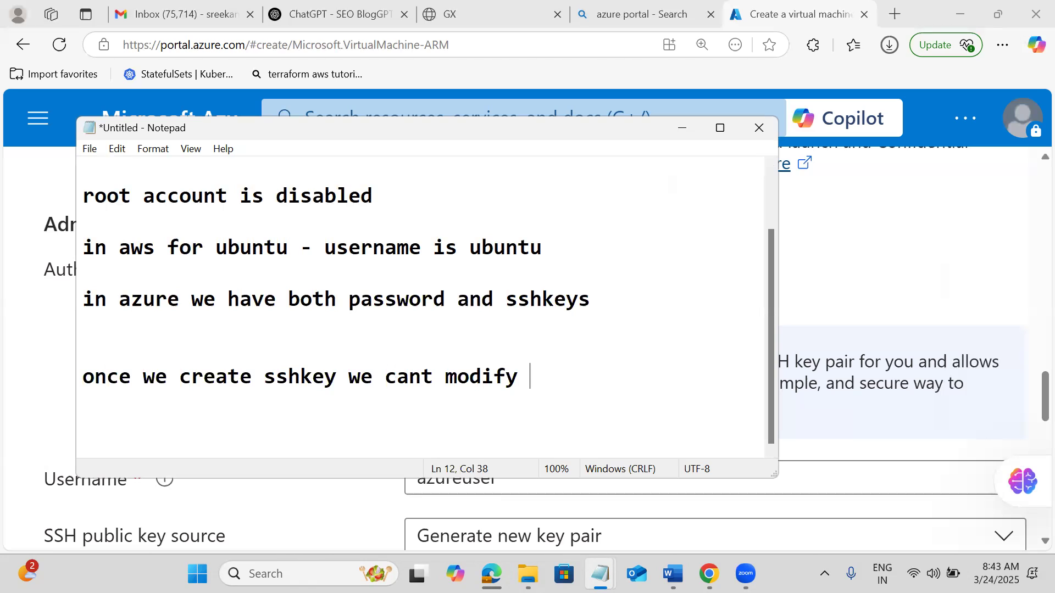
type("or regen")
key("BackSpace")
type("reate sshk")
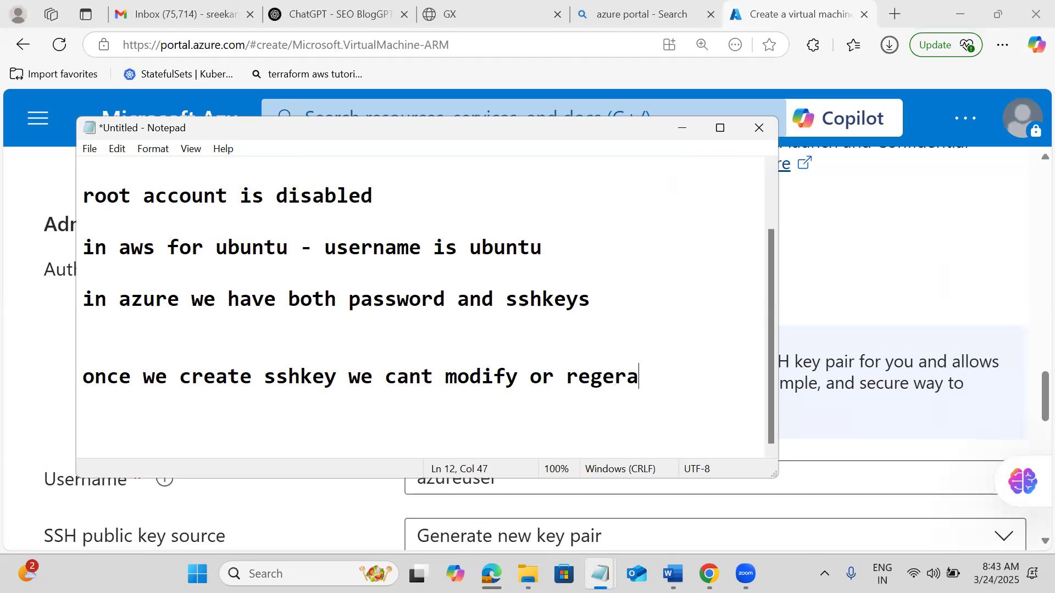
key("BackSpace")
type("te")
key("BackSpace")
type("he samekey")
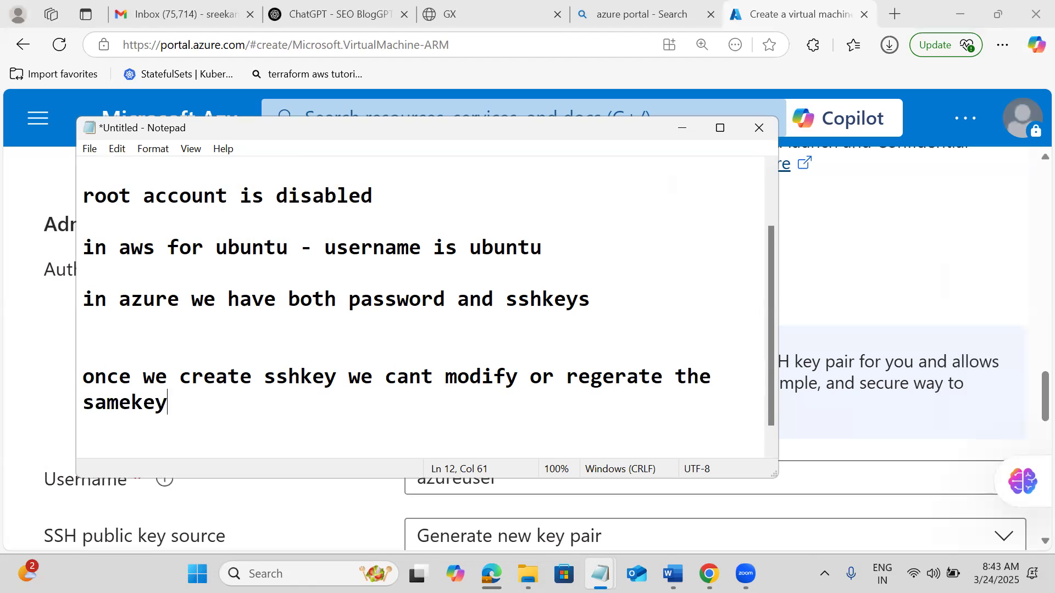
key("Return")
key("Return")
type("but in azure we can change it")
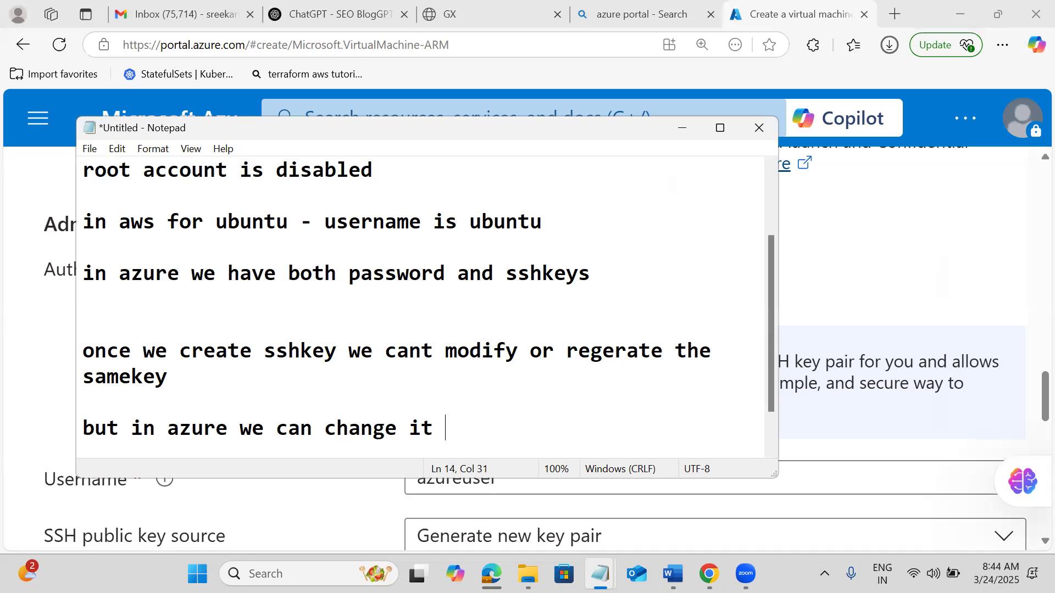
Add the note 'ssh keypair - public key and private key'.
key("Return")
key("Return")
key("Return")
type("ssh keypair ")
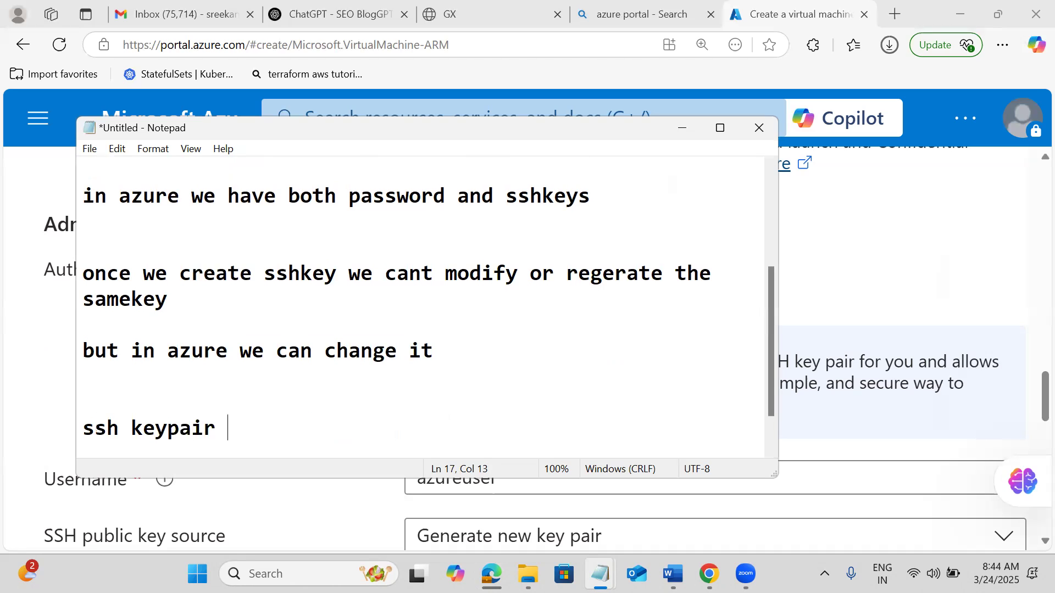
type("- public key adn")
key("BackSpace")
key("BackSpace")
key("BackSpace")
type("nd private key")
key("Return")
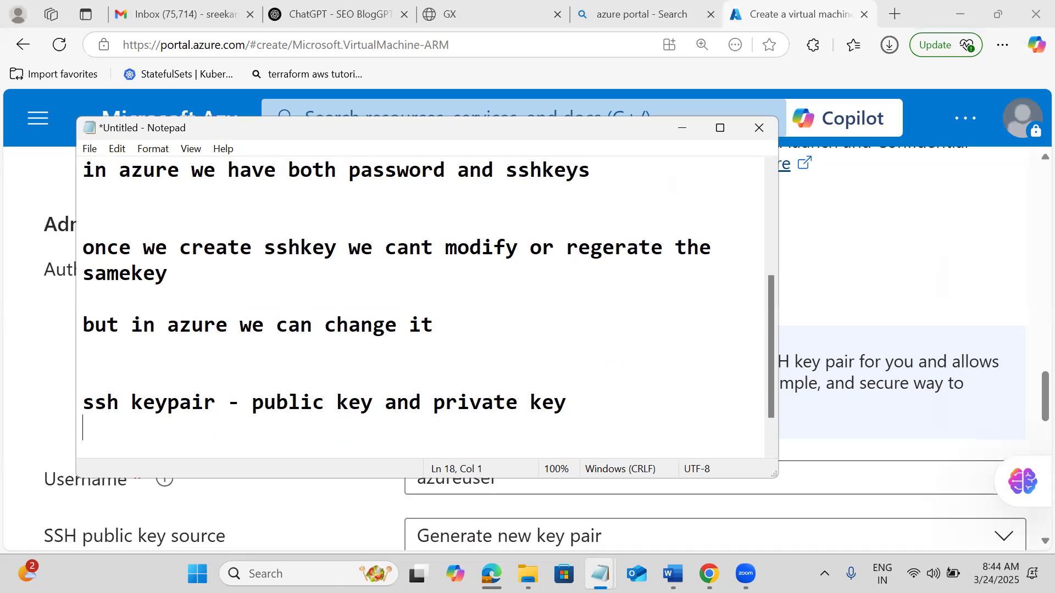
key("Return")
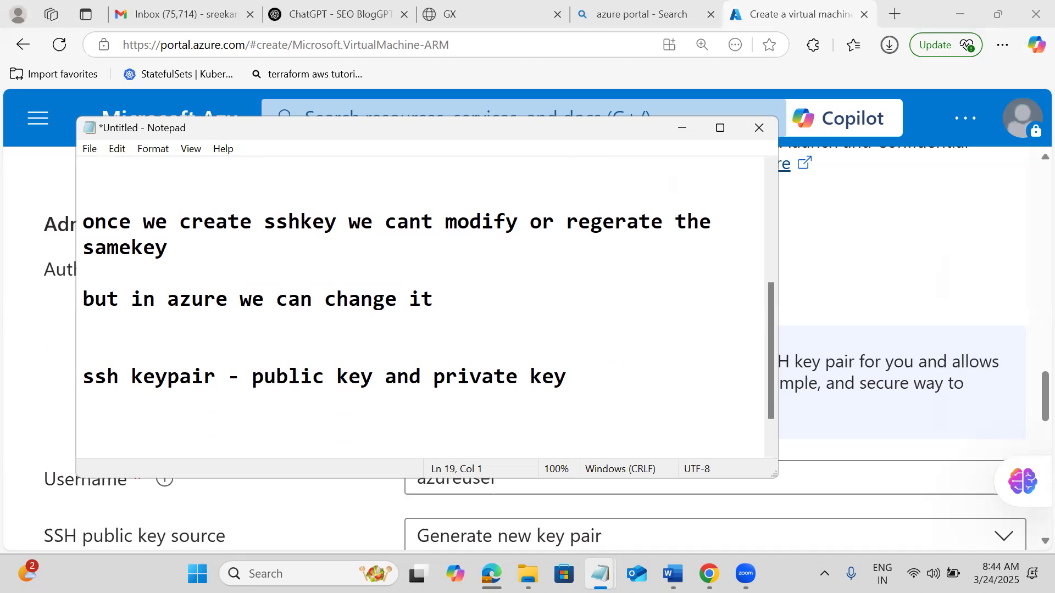
Add 'RSA or ed25519' and the public/private key note, then return to the Azure page.
type("RSA or ed25519")
key("Return")
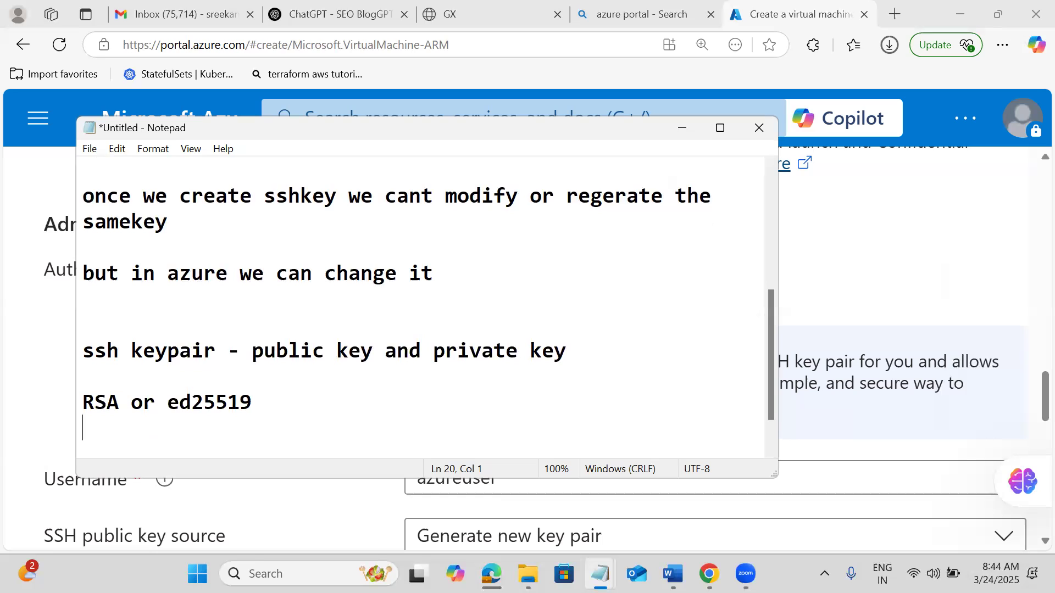
key("Return")
type("public key is with vm we are getting private ke")
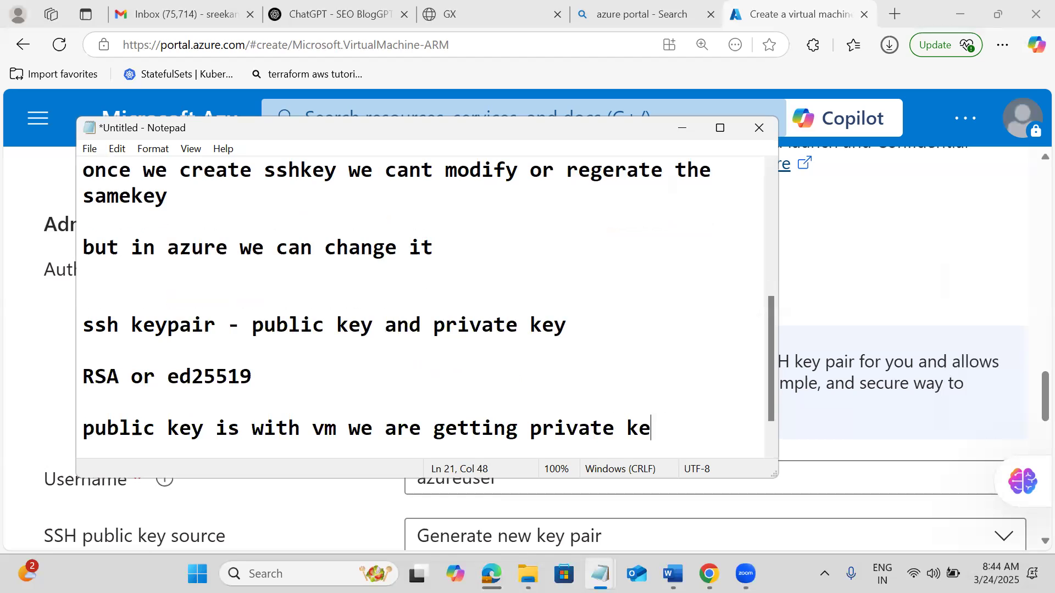
type("y")
key("Return")
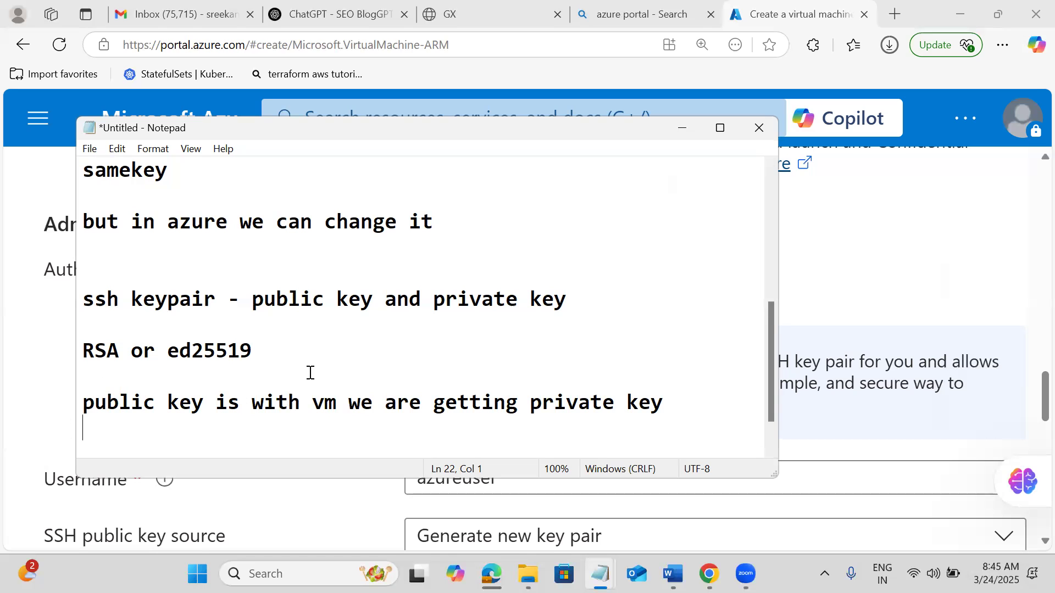
left_click(827, 236)
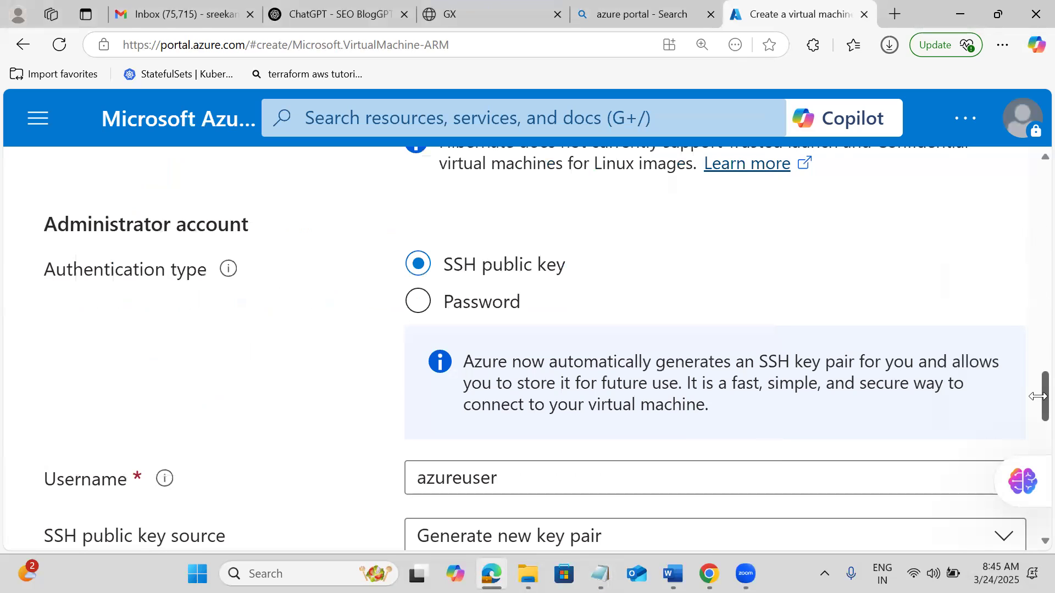
Switch the SSH Key Type from RSA to Ed25519 SSH Format.
left_click_drag(1037, 396, 1038, 432)
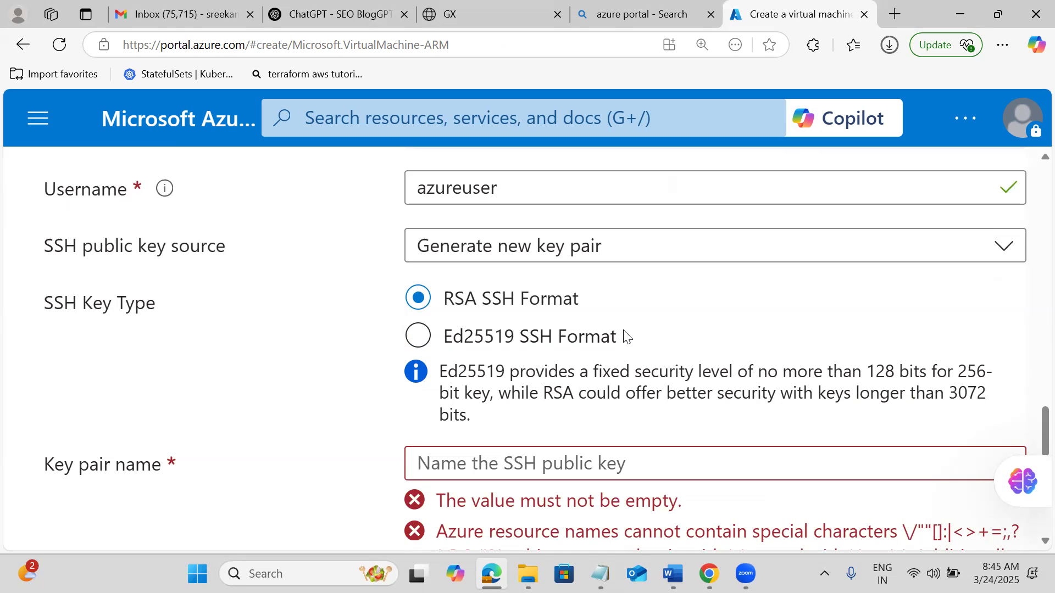
left_click(469, 338)
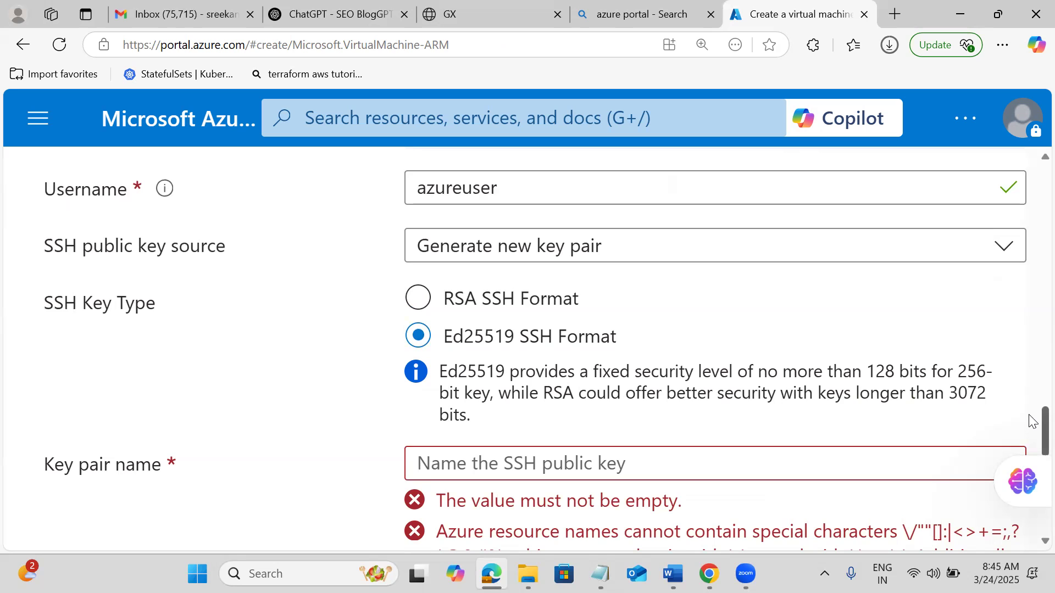
scroll(1031, 421, "down", 3)
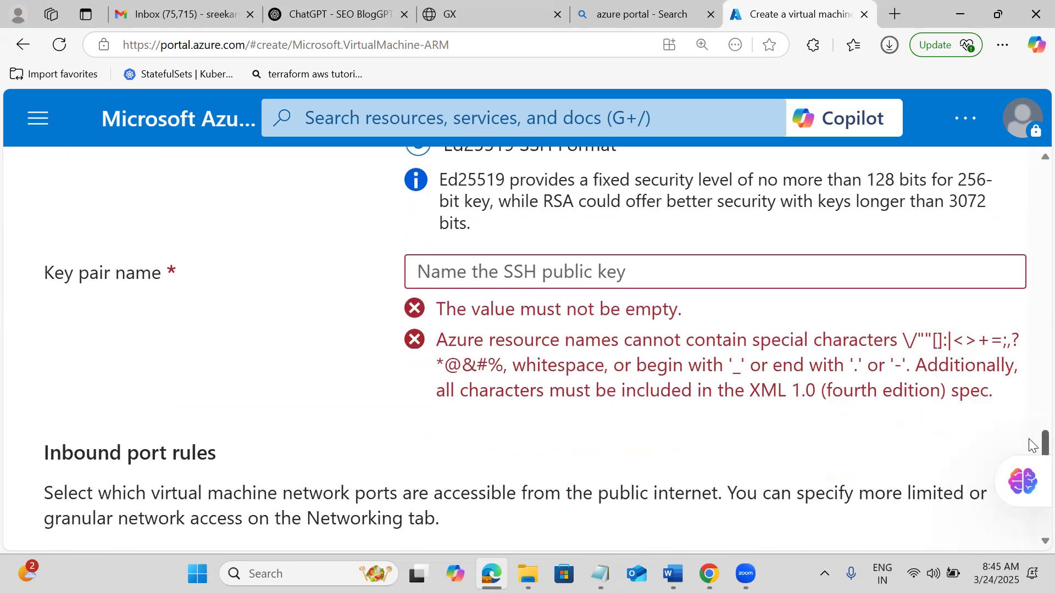
Enter key pair name myfirstkeypair and confirm SSH (22) is allowed as an inbound port.
left_click(455, 275)
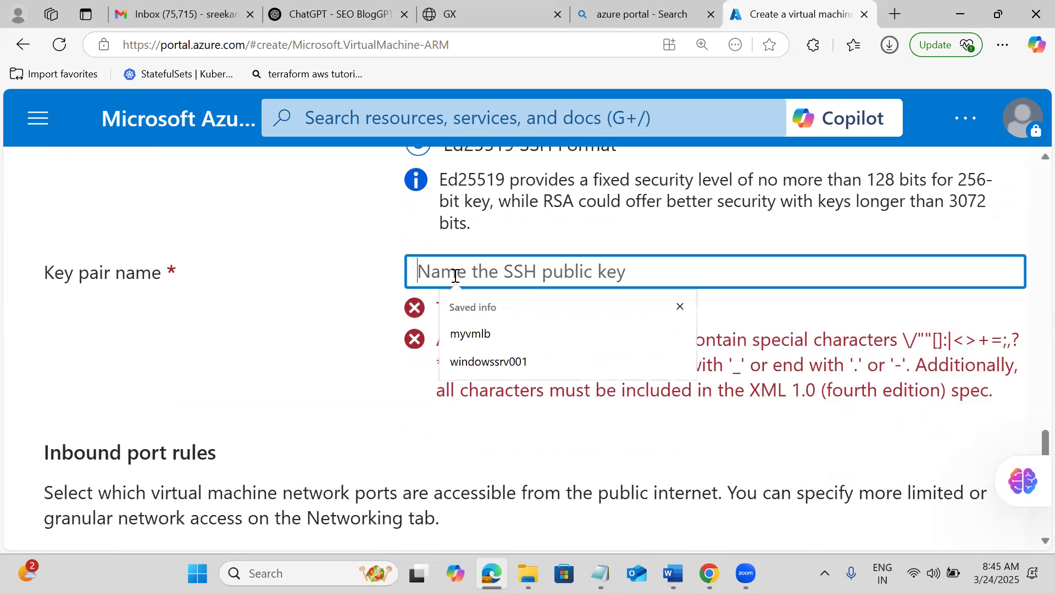
type("myfirst")
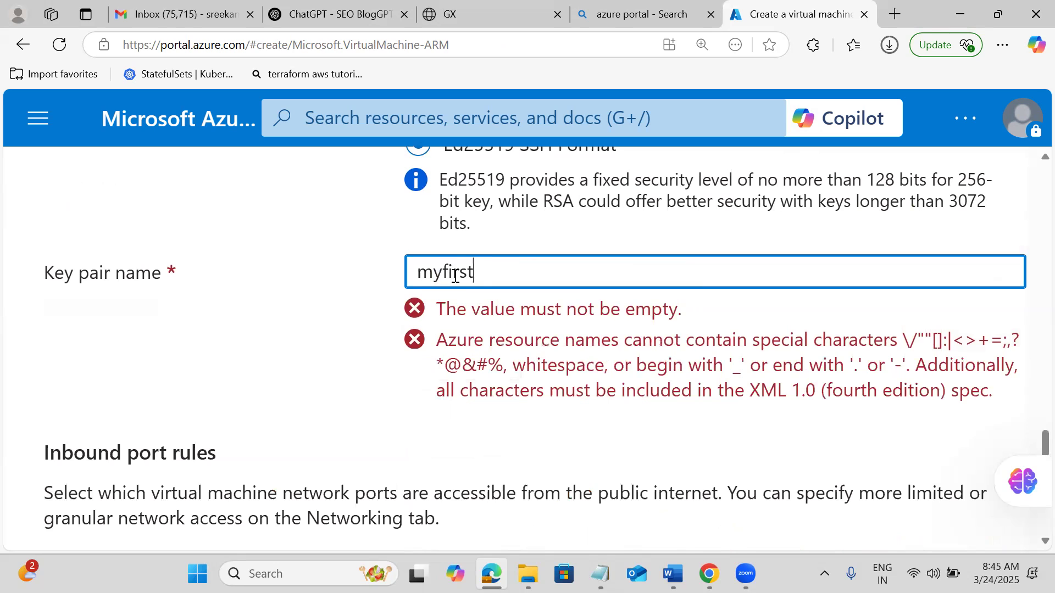
type("keypair")
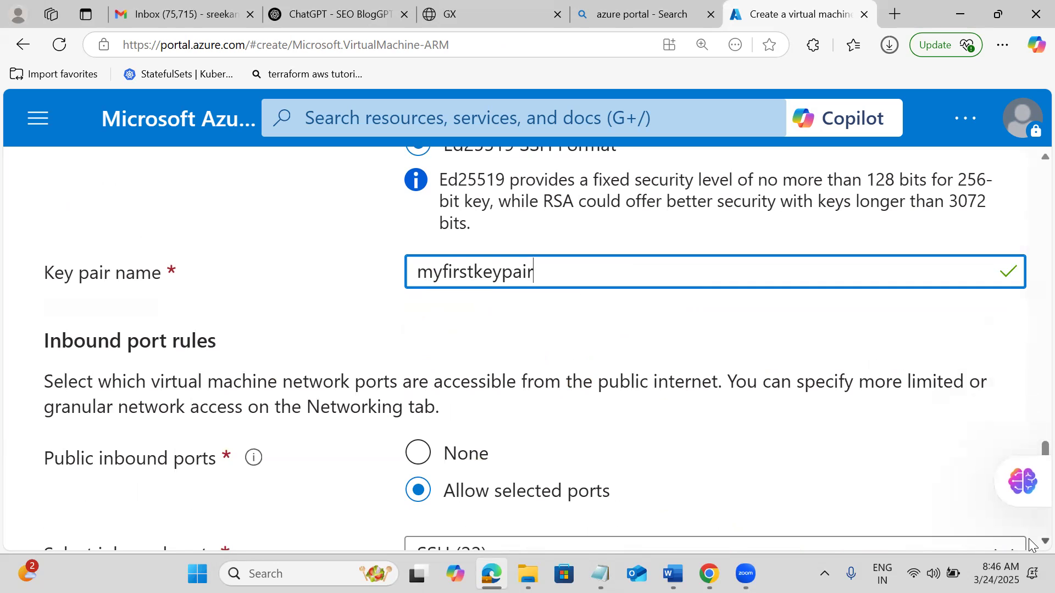
scroll(1030, 540, "down", 1)
scroll(1029, 539, "down", 1)
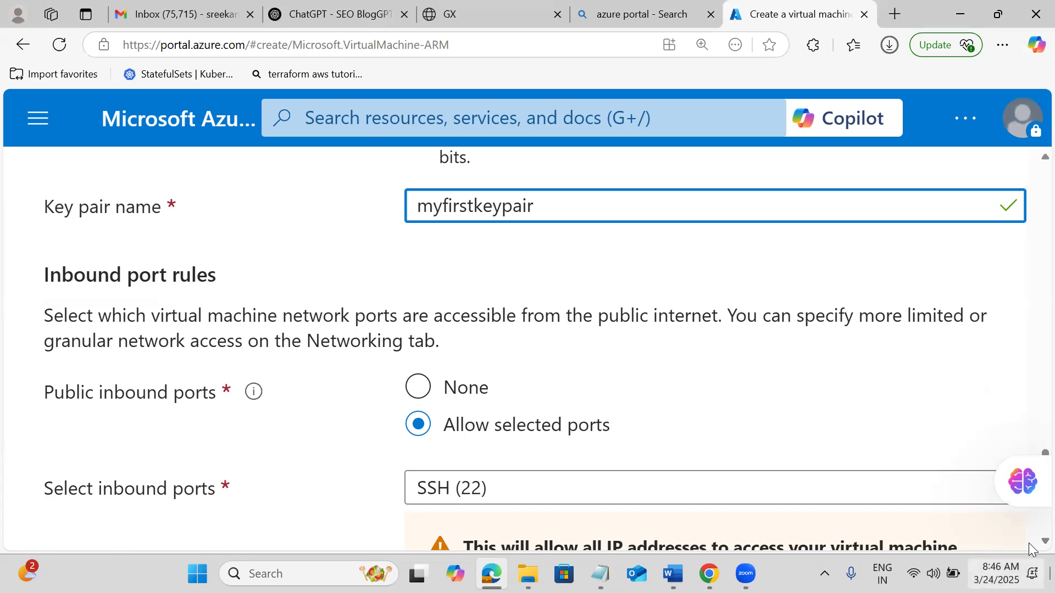
scroll(1029, 543, "down", 3)
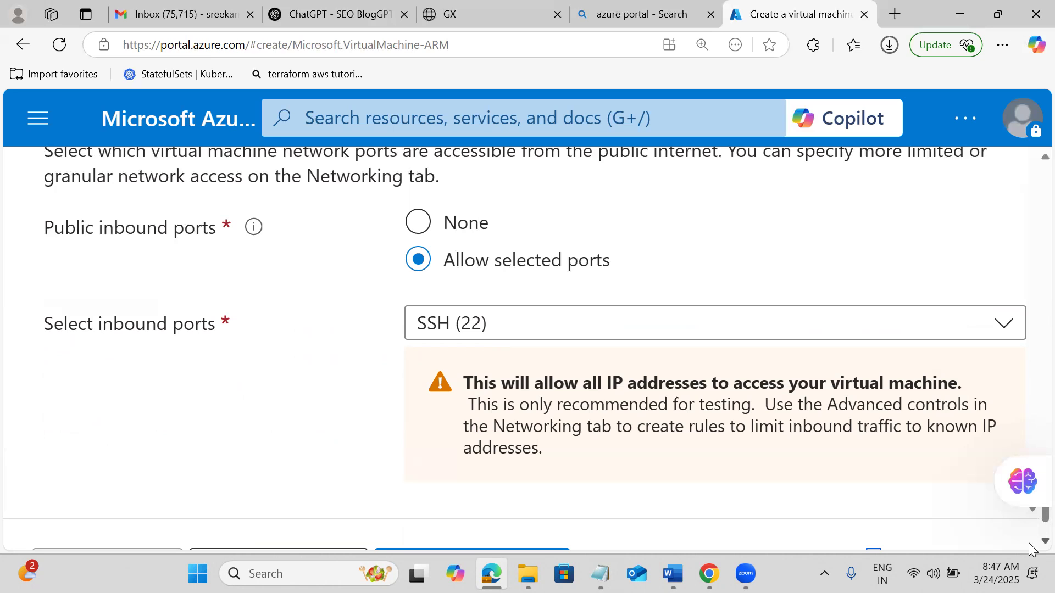
scroll(1029, 543, "down", 1)
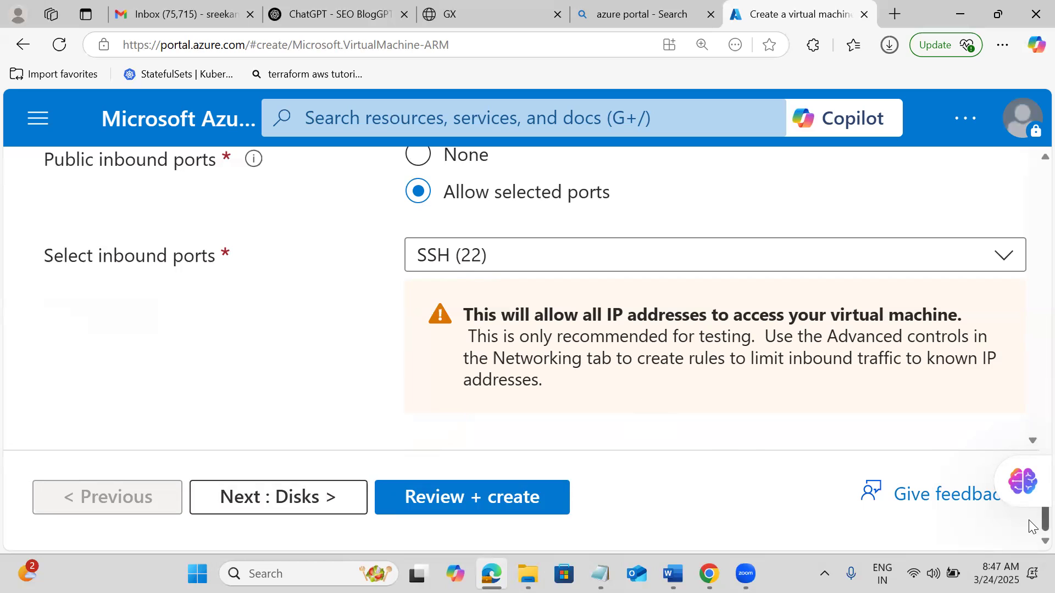
left_click_drag(1030, 526, 1028, 233)
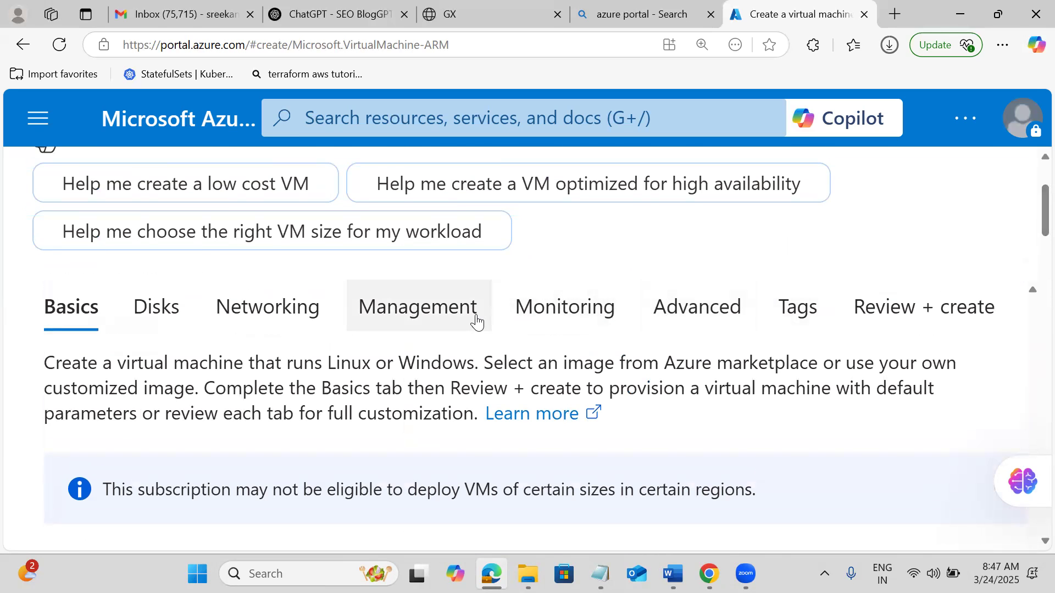